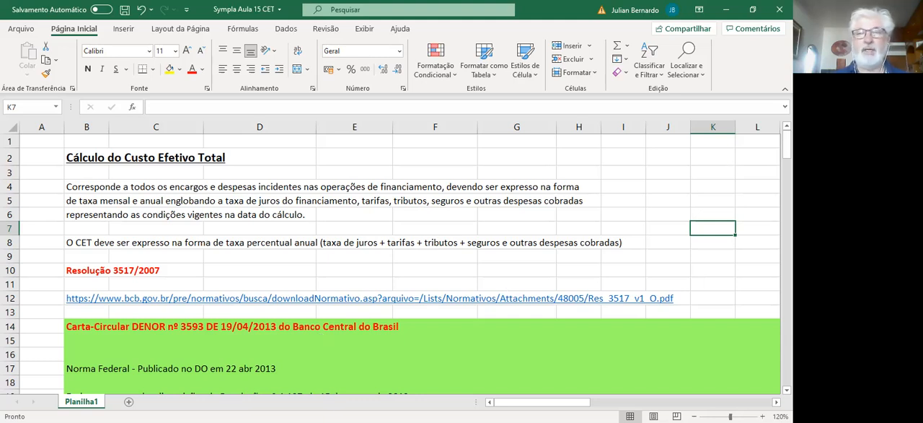
Step: Review the CET regulation text and the loan example's conditions, including the cells that make up the total financed amount
{"action": "left_click_drag", "start_coordinate": [787, 148], "coordinate": [787, 194]}
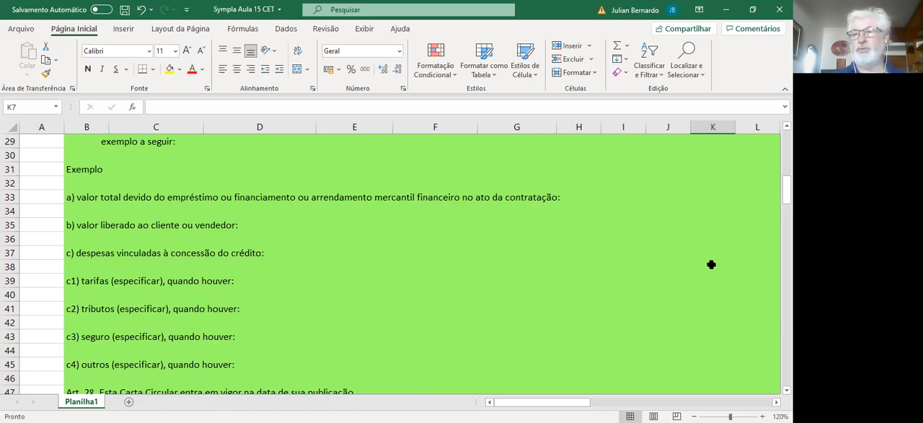
{"action": "left_click_drag", "start_coordinate": [787, 189], "coordinate": [787, 197]}
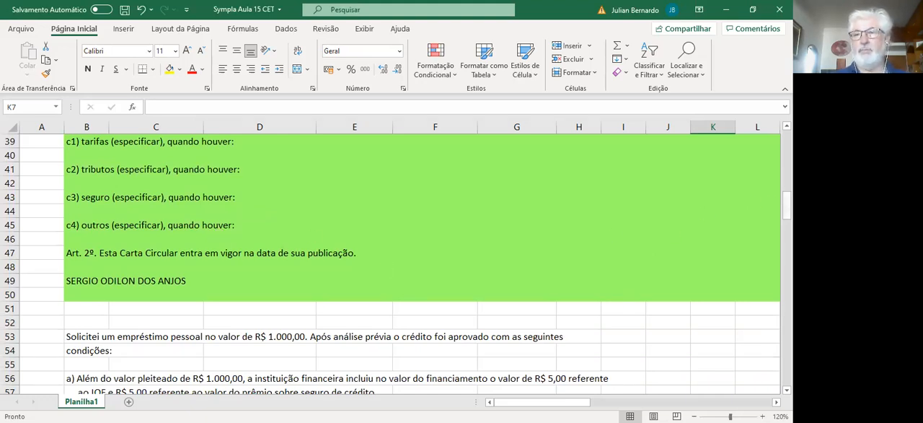
{"action": "left_click_drag", "start_coordinate": [787, 197], "coordinate": [787, 205]}
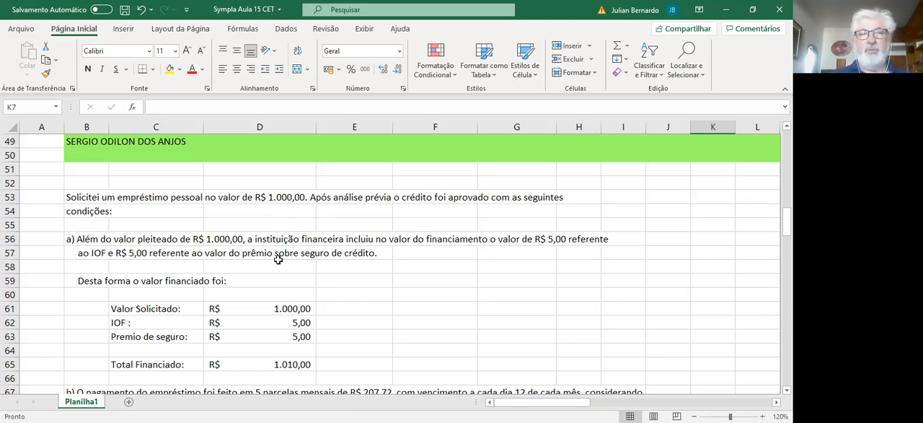
{"action": "left_click", "coordinate": [282, 310]}
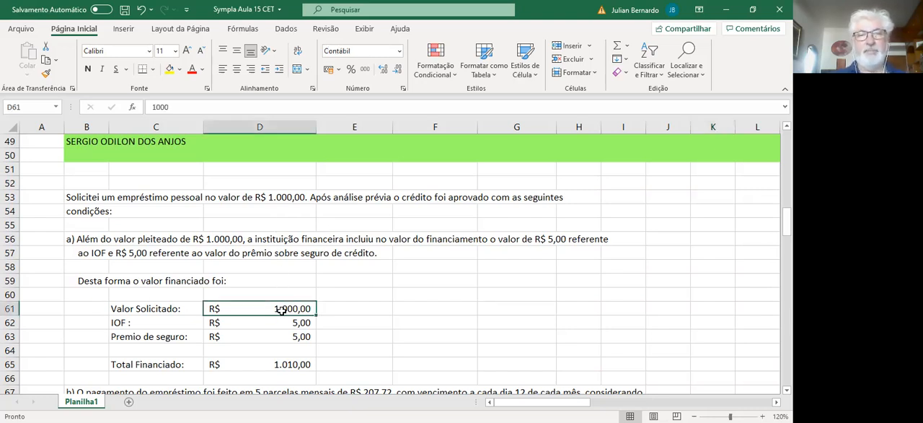
{"action": "left_click", "coordinate": [225, 327]}
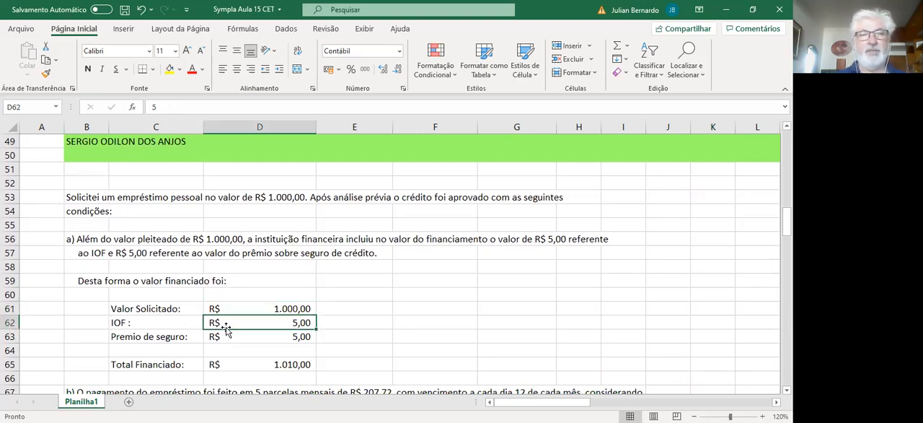
{"action": "left_click", "coordinate": [236, 337]}
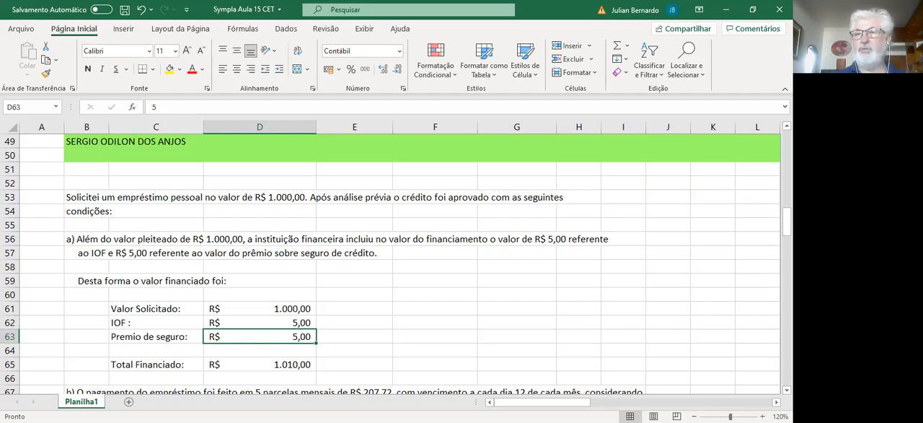
{"action": "scroll", "coordinate": [387, 282], "scroll_direction": "down", "scroll_amount": 2}
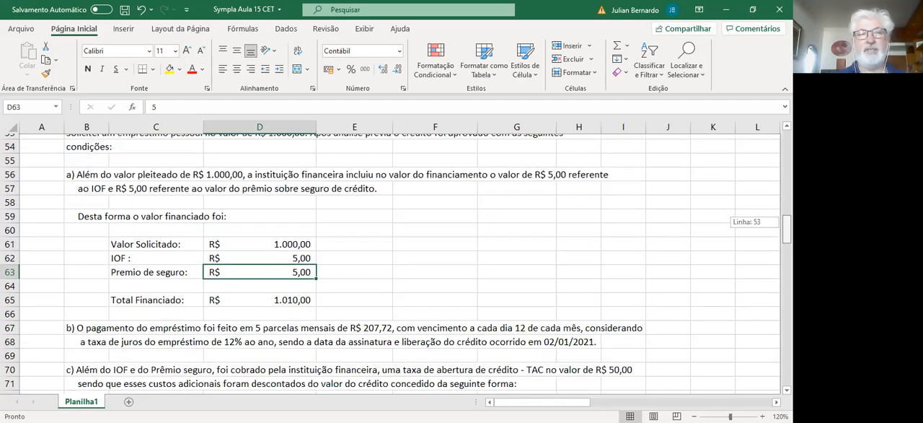
{"action": "left_click", "coordinate": [245, 297]}
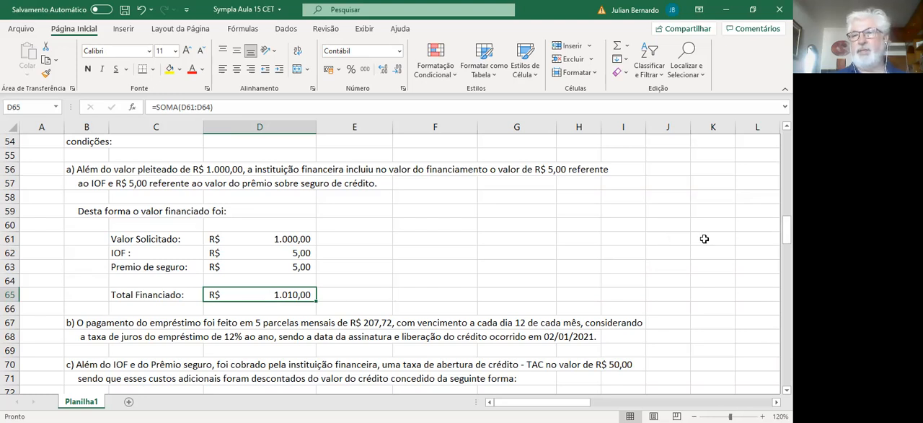
{"action": "left_click_drag", "start_coordinate": [786, 228], "coordinate": [787, 235]}
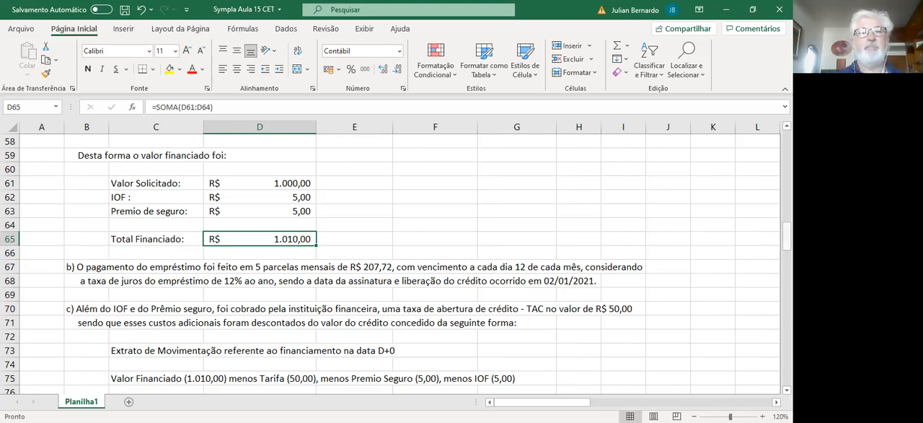
{"action": "scroll", "coordinate": [431, 290], "scroll_direction": "down", "scroll_amount": 2}
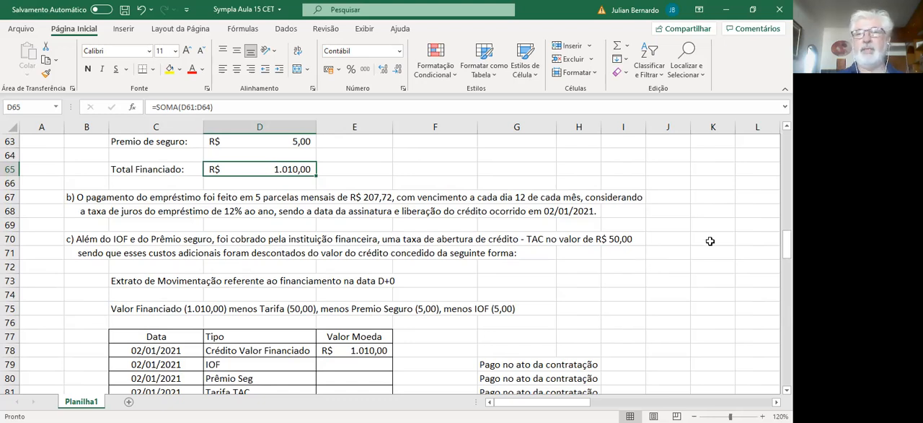
{"action": "scroll", "coordinate": [711, 198], "scroll_direction": "up", "scroll_amount": 12}
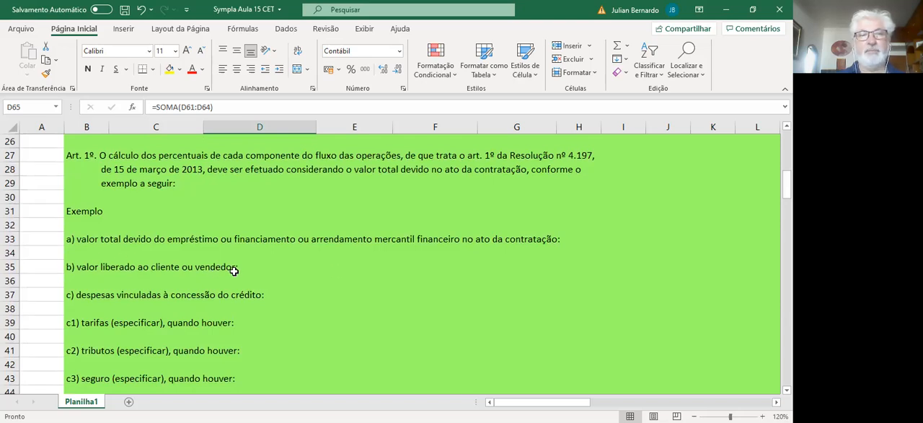
Step: Enter the charges in the statement table at D+0: IOF -5, Prêmio Seg -5 and Tarifa TAC -50
{"action": "left_click_drag", "start_coordinate": [786, 184], "coordinate": [786, 249]}
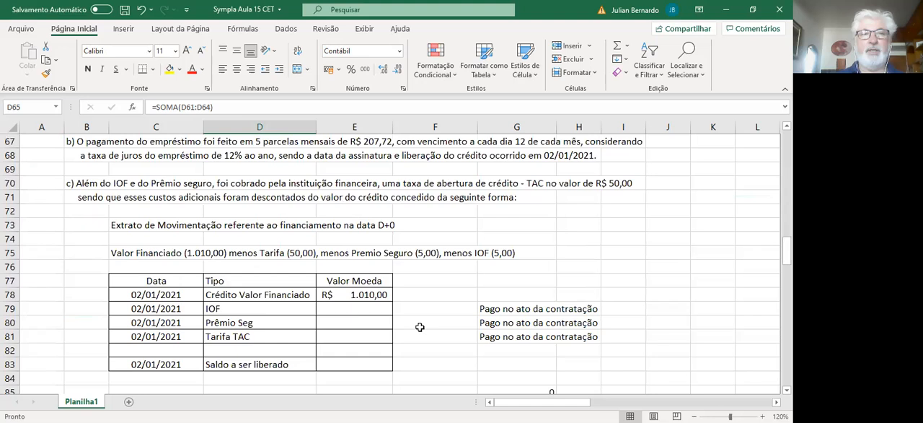
{"action": "left_click", "coordinate": [345, 308]}
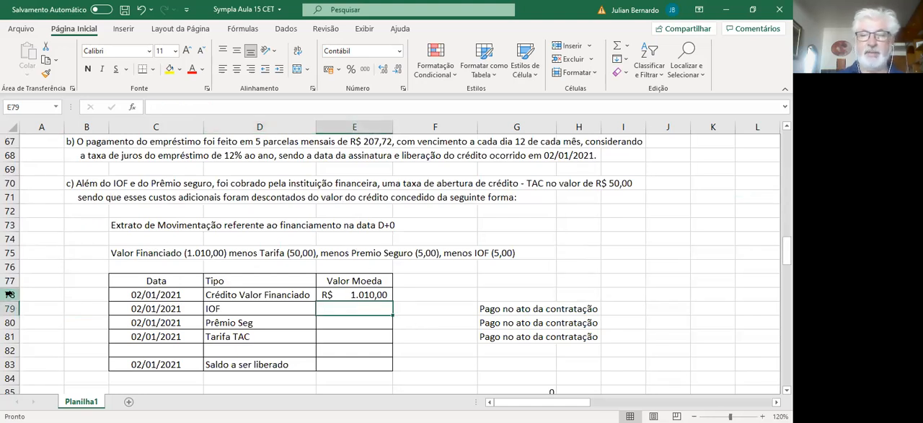
{"action": "type", "text": "-5"}
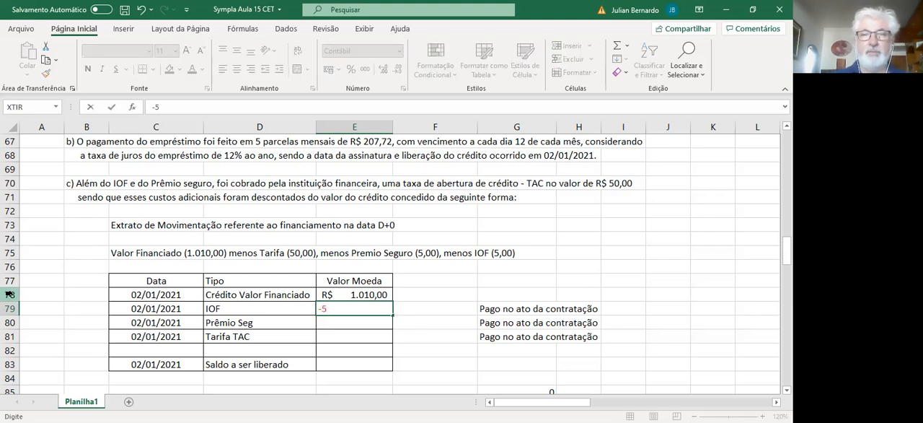
{"action": "key", "text": "Return"}
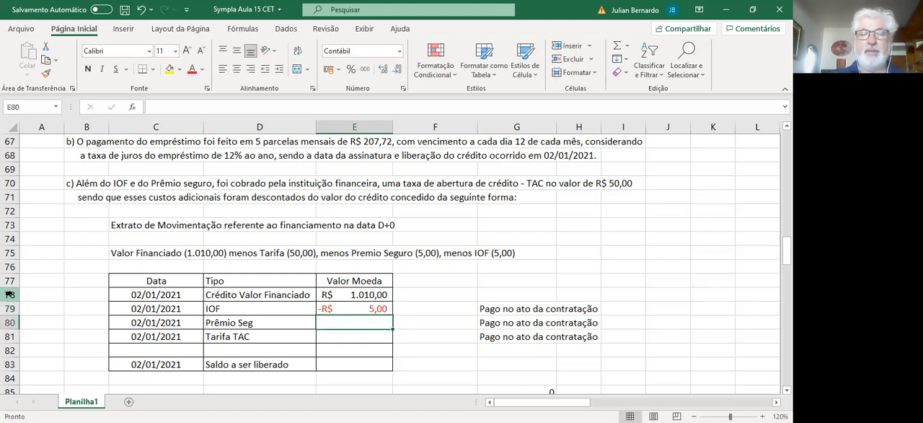
{"action": "type", "text": "-5"}
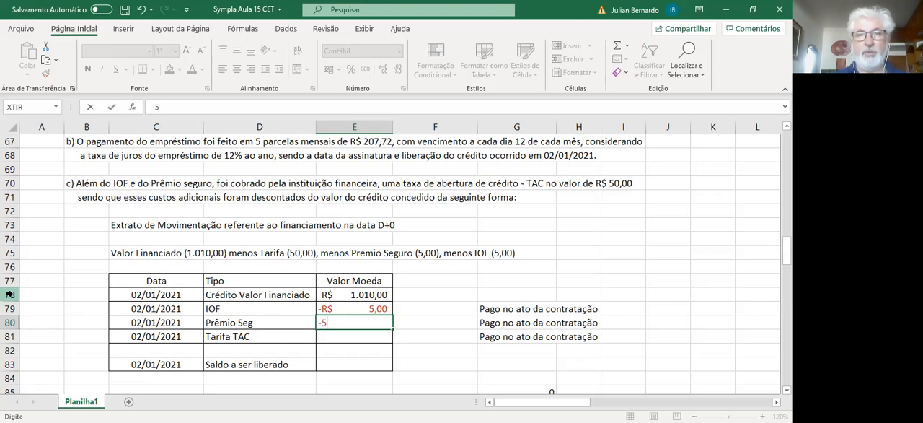
{"action": "key", "text": "Return"}
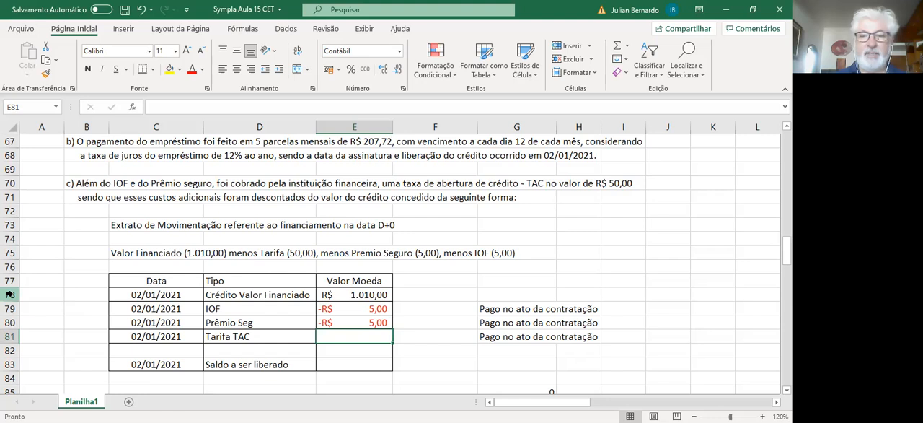
{"action": "type", "text": "-R$ 5"}
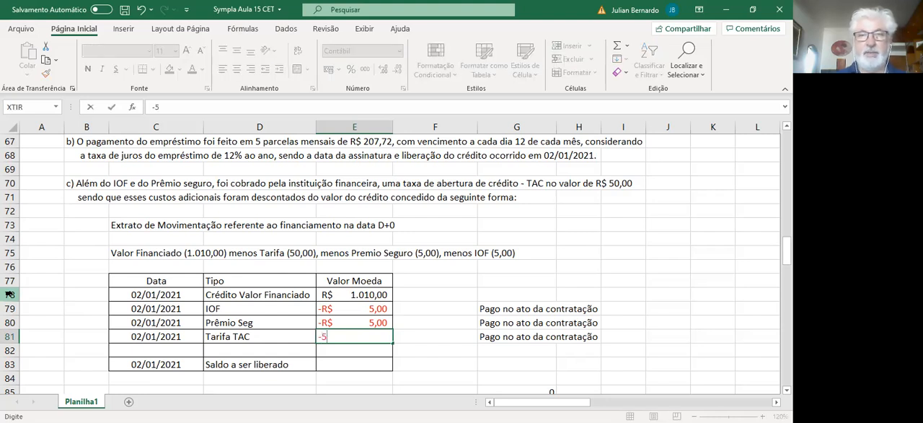
{"action": "type", "text": "0"}
{"action": "key", "text": "Return"}
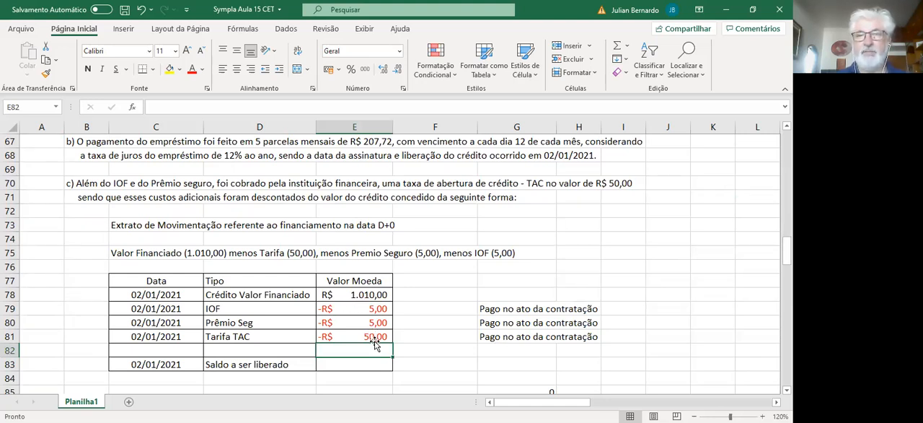
Step: Calculate the Saldo a ser liberado in E83 as the sum of E78:E82
{"action": "left_click", "coordinate": [358, 369]}
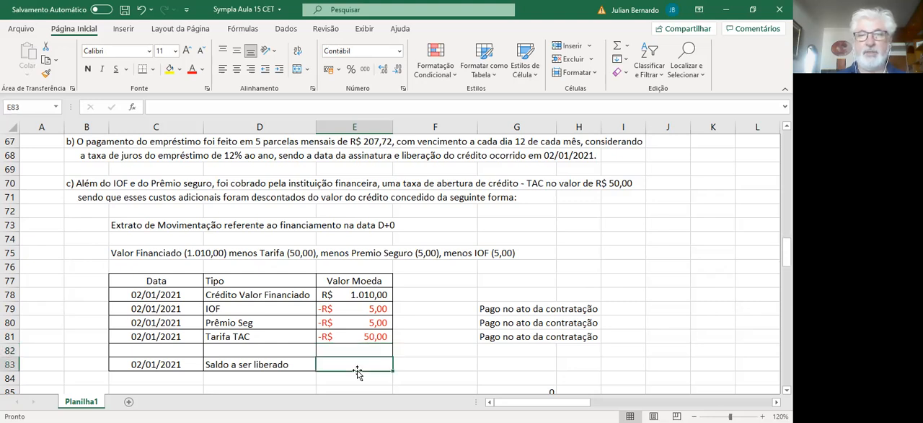
{"action": "type", "text": "="}
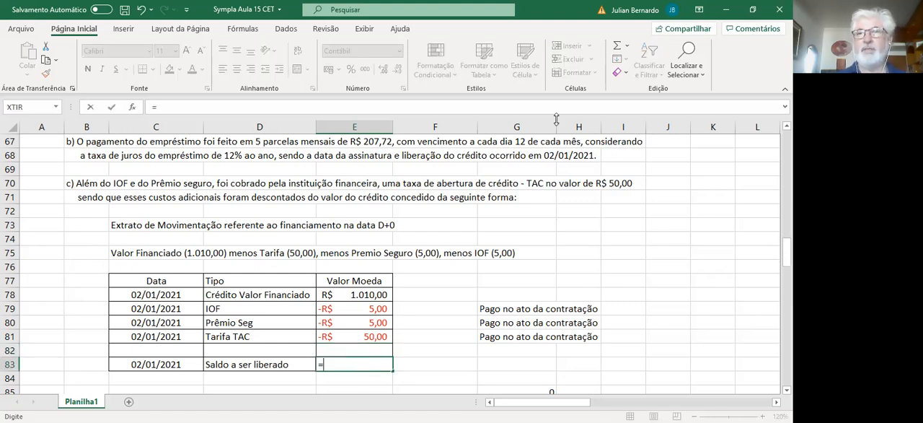
{"action": "left_click", "coordinate": [618, 46]}
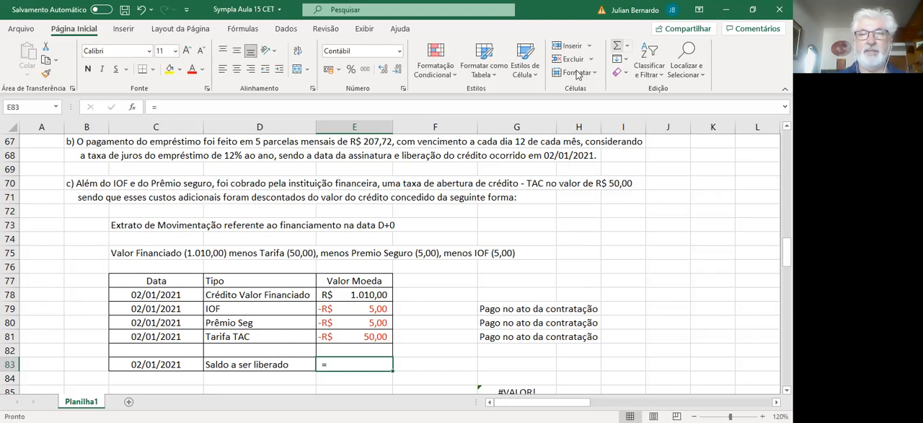
{"action": "left_click", "coordinate": [345, 278]}
{"action": "left_click", "coordinate": [345, 294]}
{"action": "left_click_drag", "start_coordinate": [345, 294], "coordinate": [353, 348]}
{"action": "left_click", "coordinate": [333, 368]}
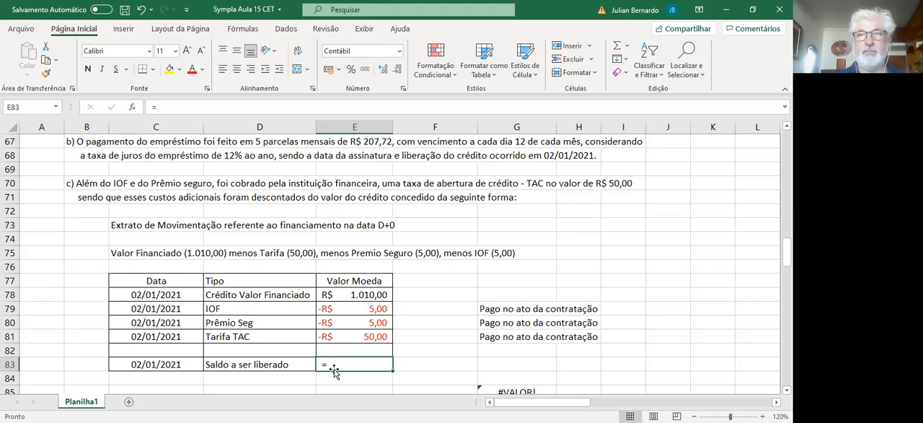
{"action": "left_click", "coordinate": [619, 48]}
{"action": "key", "text": "Return"}
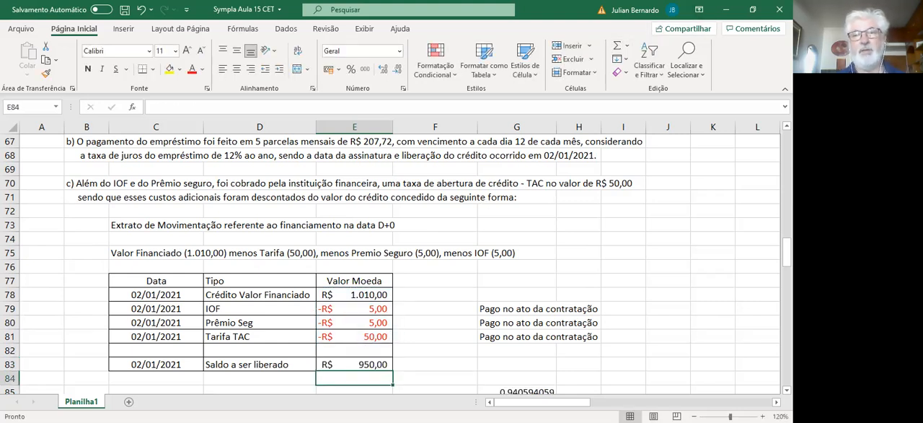
{"action": "left_click", "coordinate": [344, 363]}
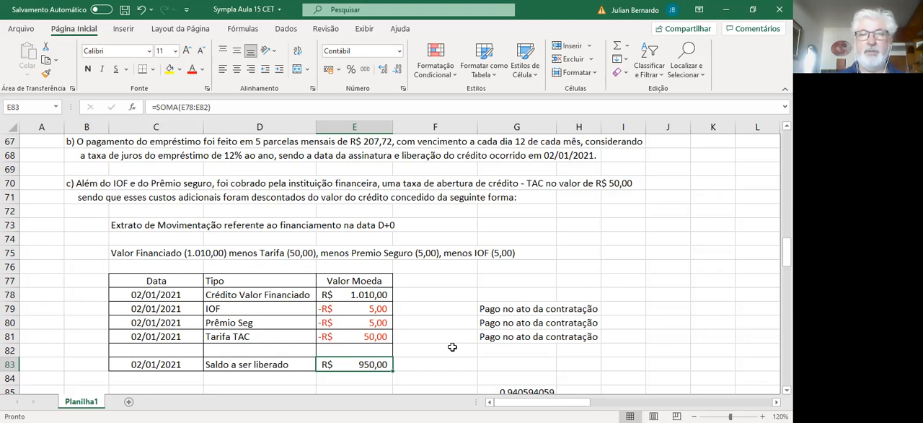
Step: Format the E83/E78 ratio in cell G85 as a percentage
{"action": "key", "text": "Down"}
{"action": "scroll", "coordinate": [452, 347], "scroll_direction": "down", "scroll_amount": 2}
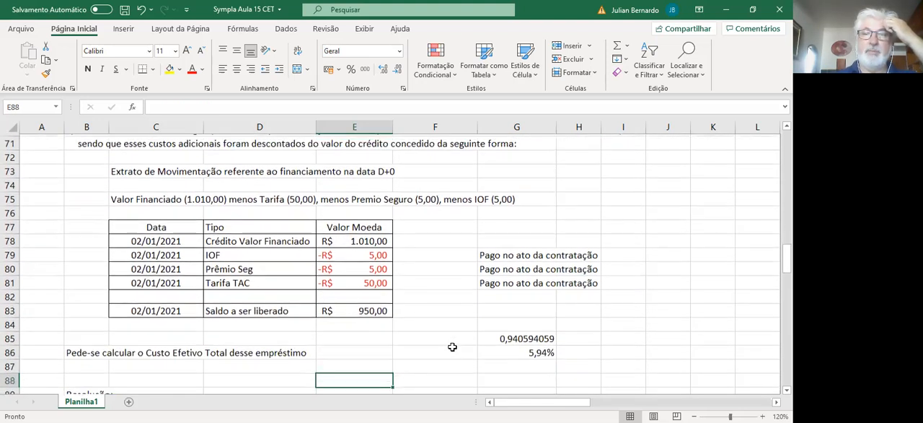
{"action": "key", "text": "Down"}
{"action": "key", "text": "Right"}
{"action": "key", "text": "Right"}
{"action": "key", "text": "Right"}
{"action": "key", "text": "Left"}
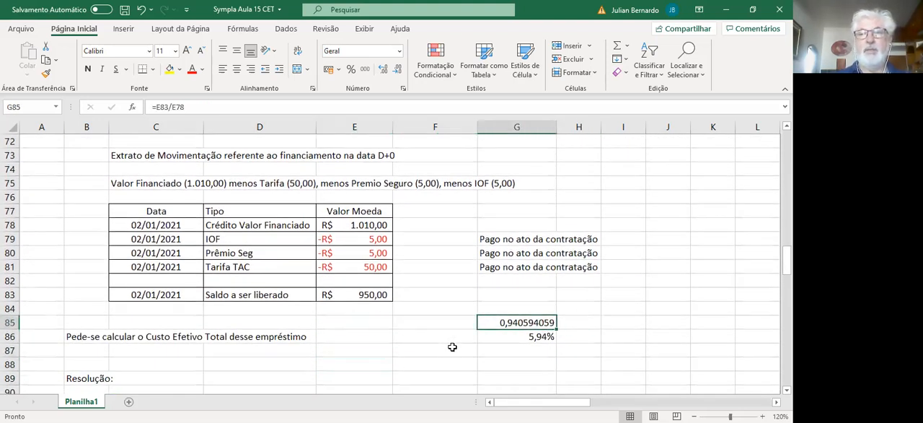
{"action": "left_click", "coordinate": [351, 70]}
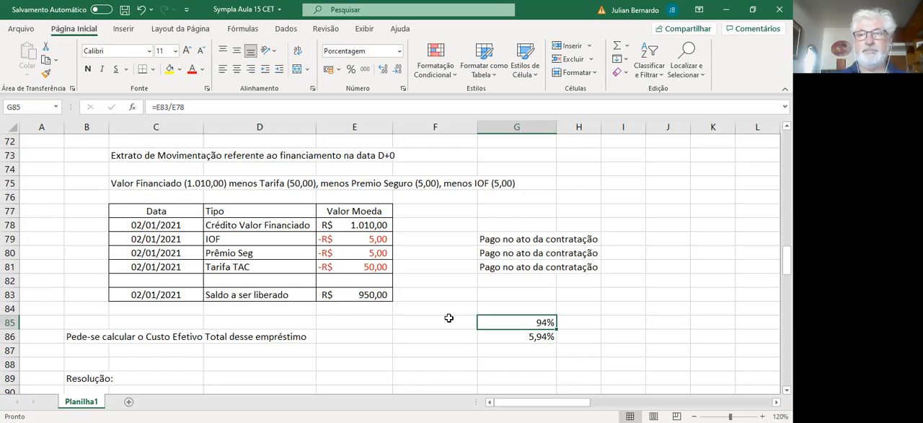
Step: Clear the leftover calculations in cells G85 and G86
{"action": "key", "text": "Delete"}
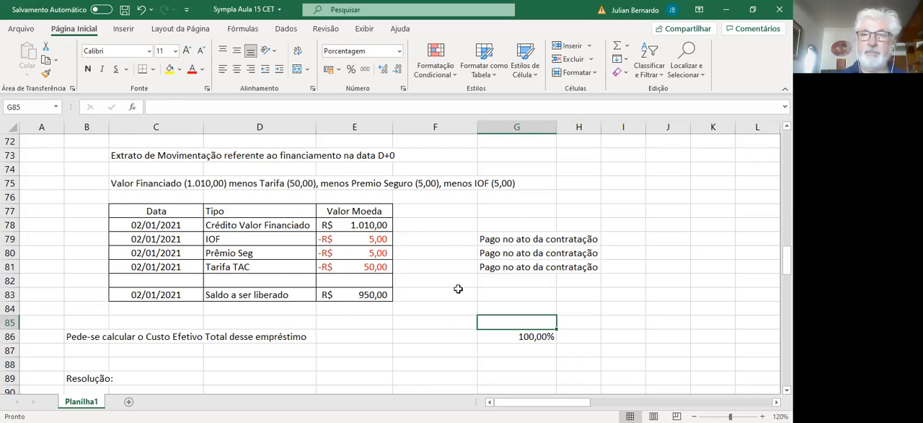
{"action": "left_click", "coordinate": [545, 339]}
{"action": "key", "text": "Delete"}
Step: Review the Custo Efetivo Total question and the start of the Resolução section that verifies the installment value
{"action": "left_click", "coordinate": [184, 338]}
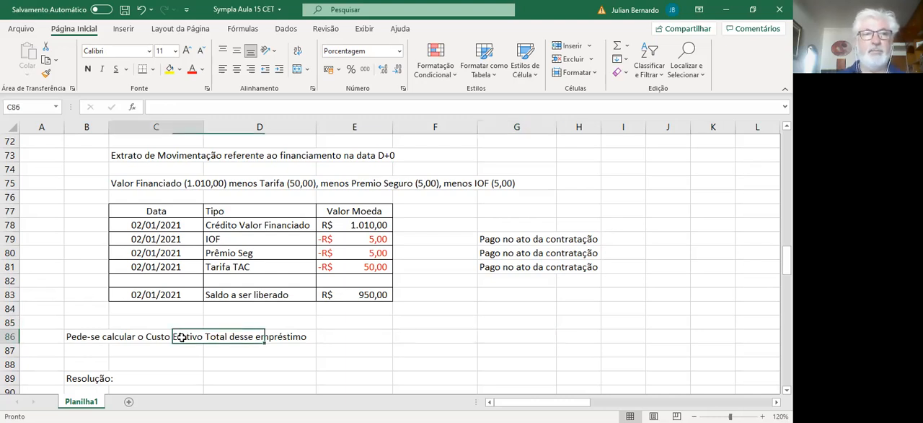
{"action": "left_click", "coordinate": [96, 338]}
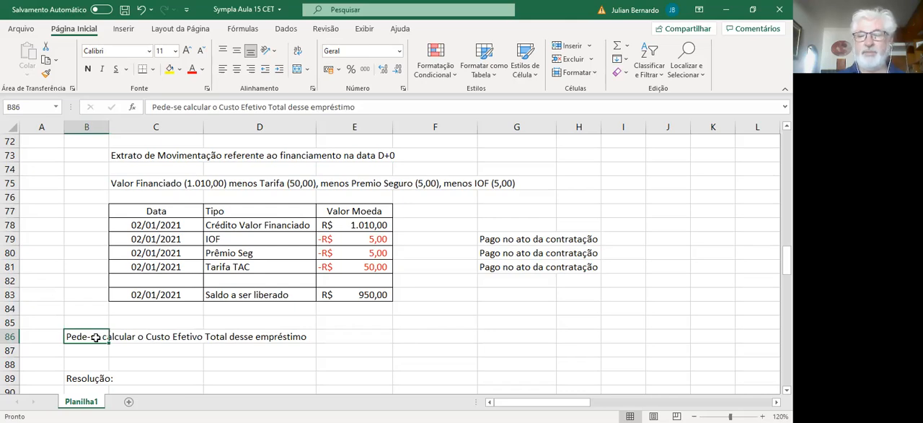
{"action": "key", "text": "Down"}
{"action": "key", "text": "Down"}
{"action": "key", "text": "Down"}
{"action": "key", "text": "Down"}
{"action": "key", "text": "Down"}
{"action": "key", "text": "Down"}
{"action": "key", "text": "Down"}
{"action": "key", "text": "Down"}
{"action": "key", "text": "Down"}
{"action": "key", "text": "Down"}
{"action": "key", "text": "Down"}
{"action": "key", "text": "Up"}
{"action": "key", "text": "Up"}
{"action": "key", "text": "Up"}
{"action": "key", "text": "Up"}
{"action": "key", "text": "Right"}
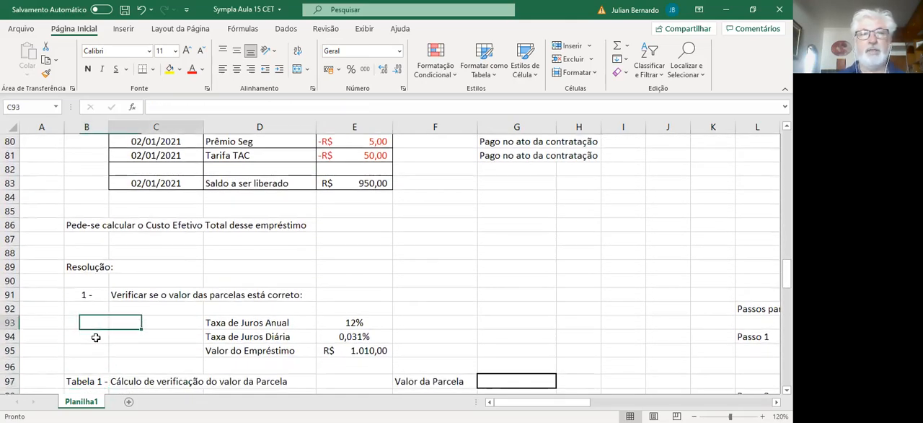
Step: Examine the interest rate and loan inputs in the Resolução section, including the Taxa de Juros Diária formula in E94
{"action": "key", "text": "Right"}
{"action": "key", "text": "Right"}
{"action": "key", "text": "Down"}
{"action": "key", "text": "Down"}
{"action": "key", "text": "Down"}
{"action": "key", "text": "Down"}
{"action": "key", "text": "Down"}
{"action": "key", "text": "Up"}
{"action": "key", "text": "Up"}
{"action": "key", "text": "Up"}
{"action": "key", "text": "Up"}
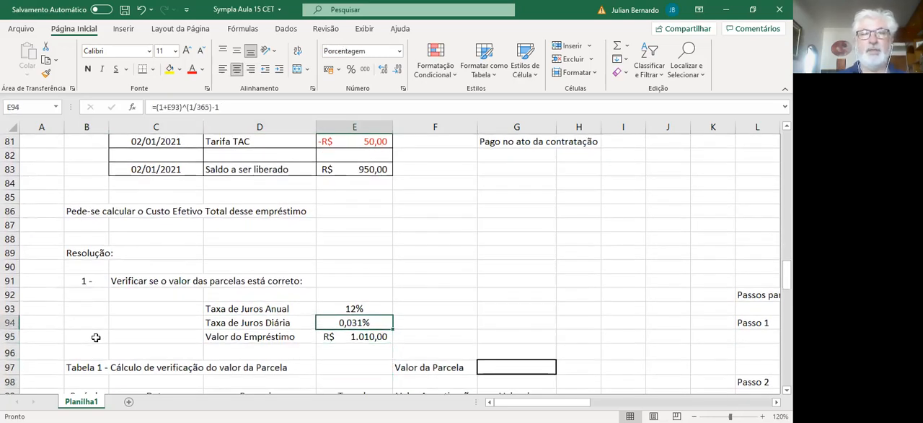
{"action": "double_click", "coordinate": [359, 324]}
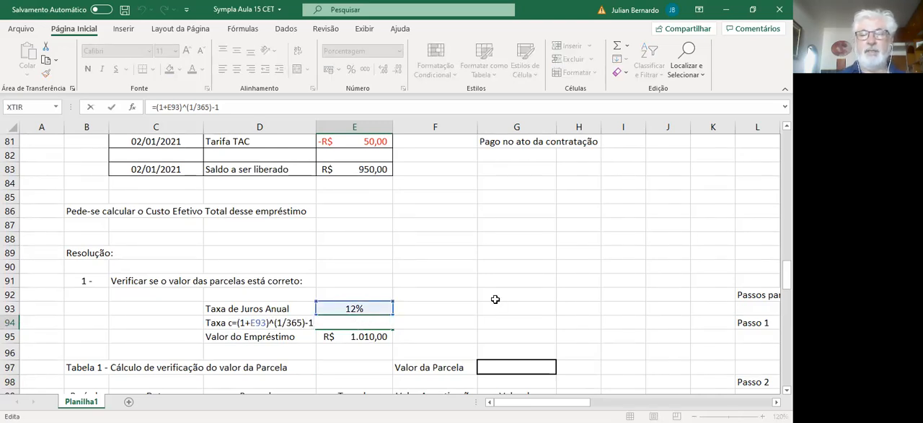
{"action": "key", "text": "Return"}
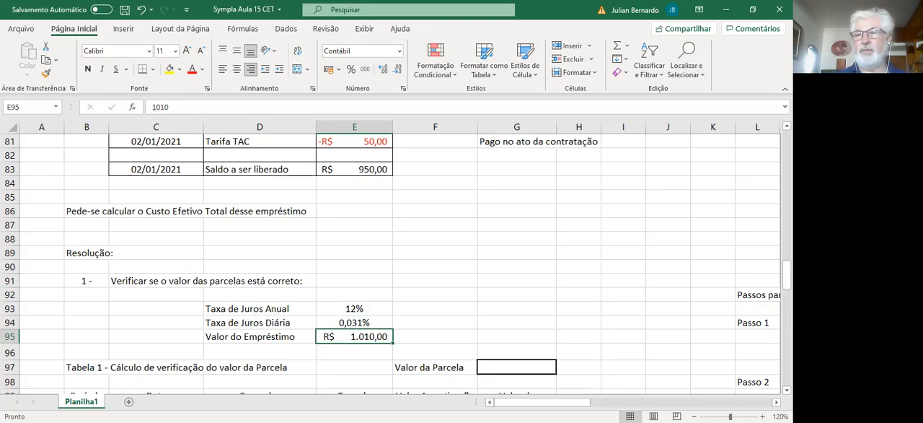
Step: Calculate the days to the first installment in cell D102 of Tabela 1 with the formula =C102-C101
{"action": "scroll", "coordinate": [390, 264], "scroll_direction": "down", "scroll_amount": 3}
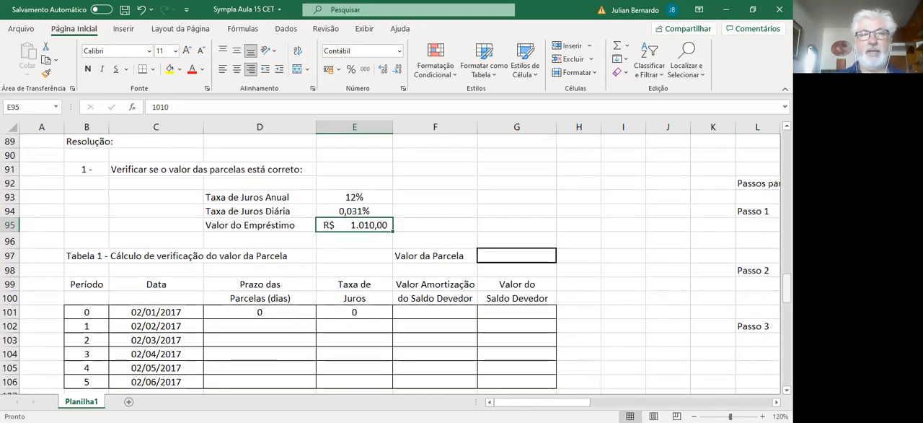
{"action": "scroll", "coordinate": [399, 298], "scroll_direction": "down", "scroll_amount": 2}
{"action": "scroll", "coordinate": [399, 298], "scroll_direction": "up", "scroll_amount": 1}
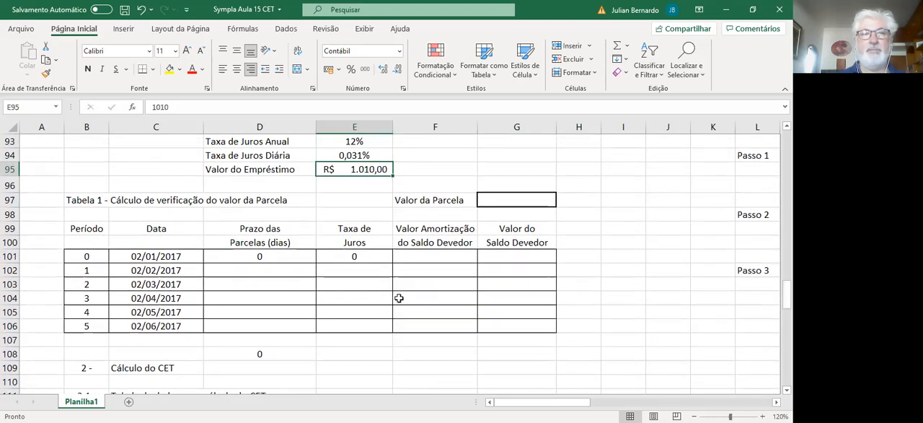
{"action": "left_click", "coordinate": [251, 258]}
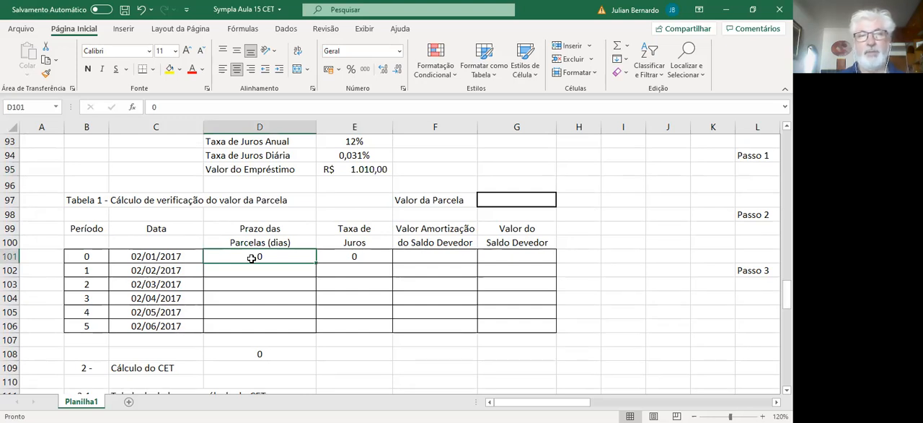
{"action": "left_click", "coordinate": [254, 269]}
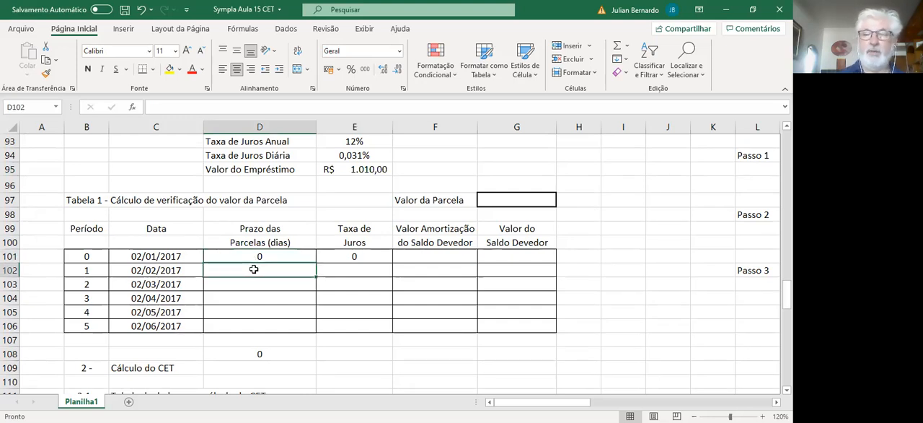
{"action": "type", "text": "="}
{"action": "key", "text": "Left"}
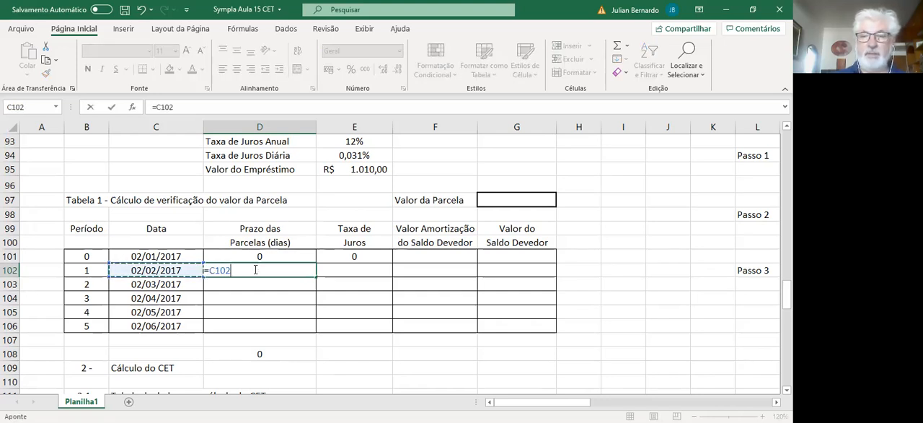
{"action": "type", "text": "-"}
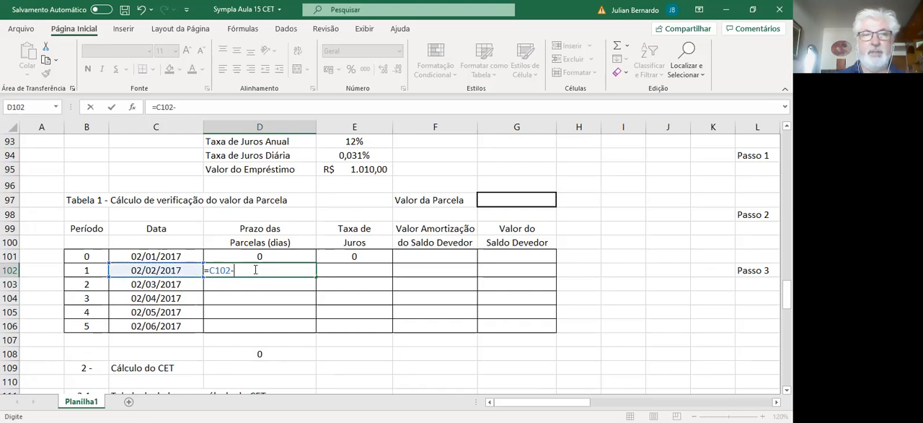
{"action": "key", "text": "Left"}
{"action": "key", "text": "Up"}
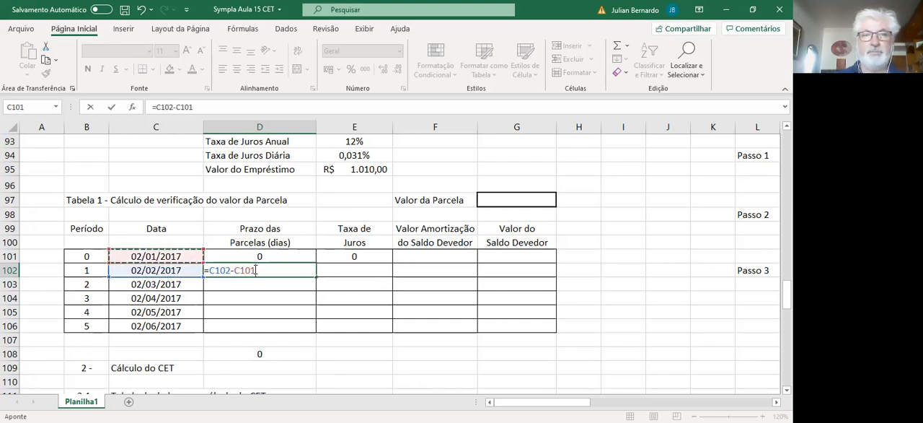
{"action": "key", "text": "Return"}
Step: Copy the Prazo das Parcelas formula from D102 down through D106 and check the sum formula in D108
{"action": "left_click", "coordinate": [256, 270]}
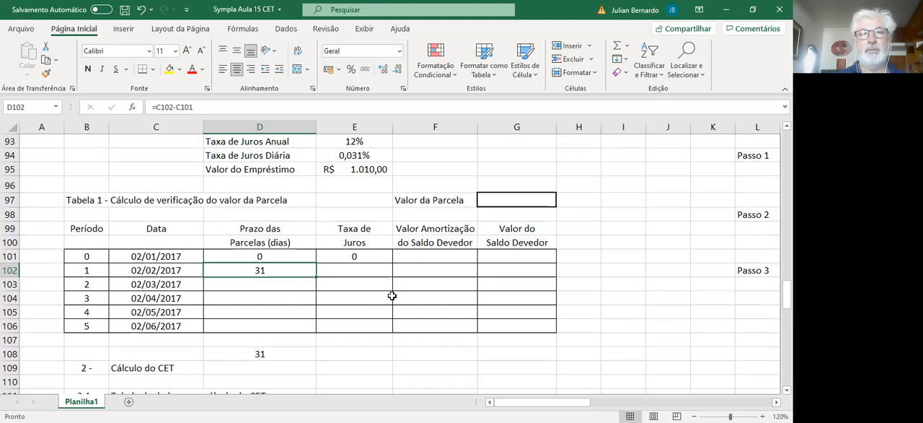
{"action": "double_click", "coordinate": [287, 268]}
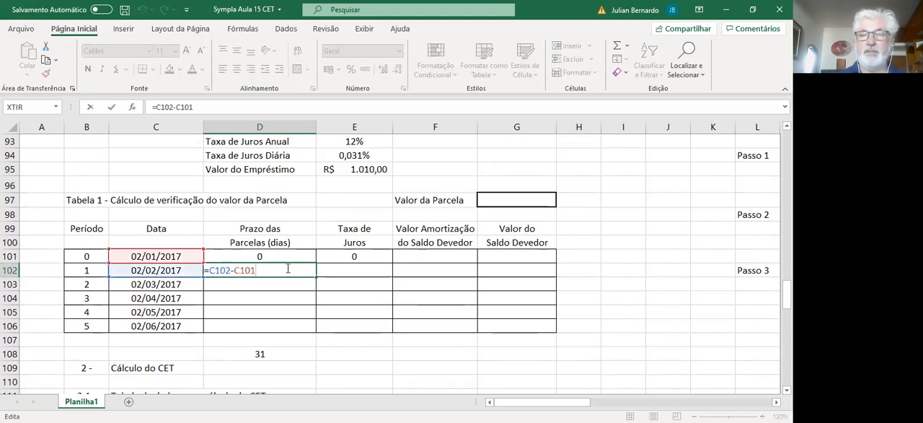
{"action": "key", "text": "Return"}
{"action": "left_click", "coordinate": [287, 268]}
{"action": "left_click_drag", "start_coordinate": [317, 276], "coordinate": [314, 333]}
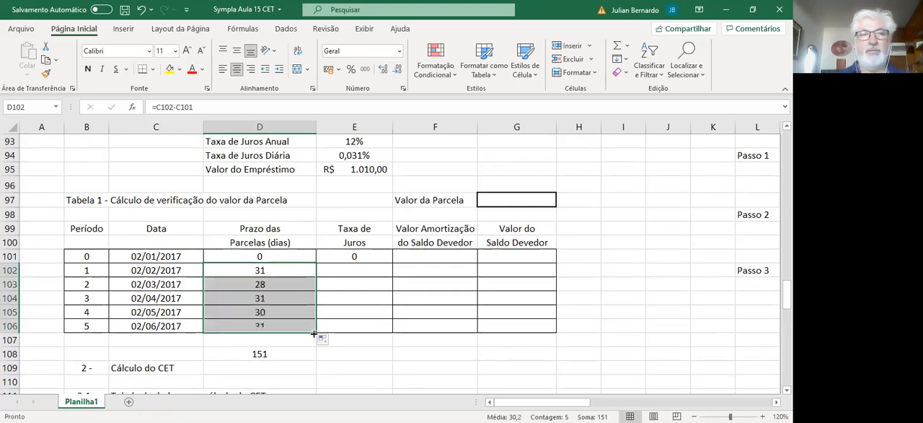
{"action": "left_click", "coordinate": [251, 353]}
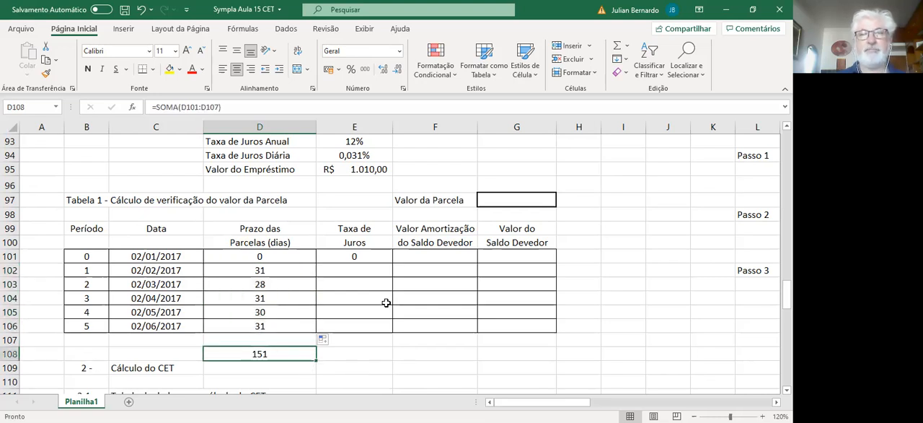
Step: Calculate the first period's Taxa de Juros in E102 with the formula =(1+E94)^D102-1
{"action": "left_click", "coordinate": [372, 272]}
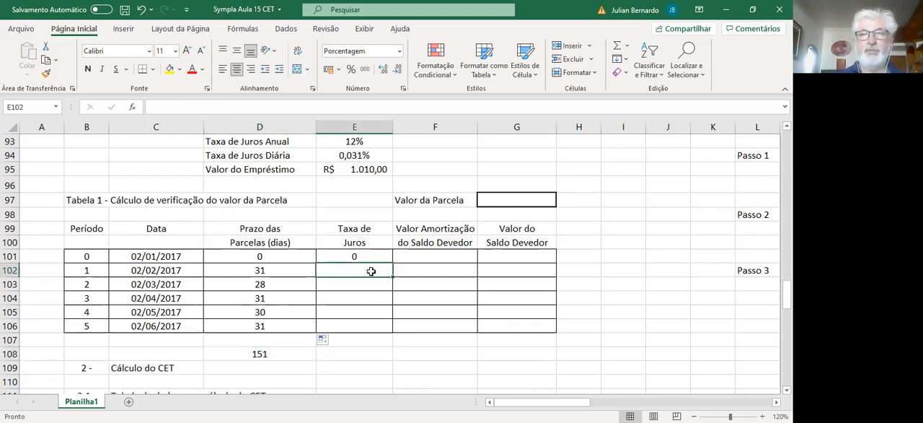
{"action": "type", "text": "="}
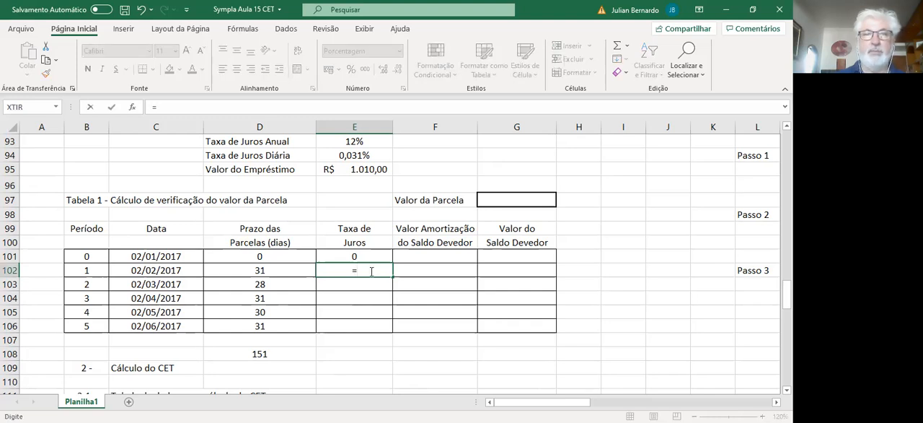
{"action": "type", "text": "(1"}
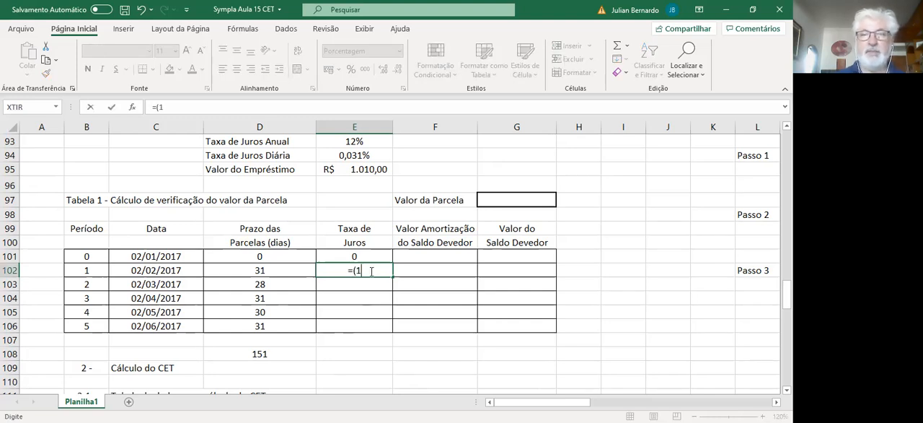
{"action": "type", "text": "+"}
{"action": "left_click", "coordinate": [336, 154]}
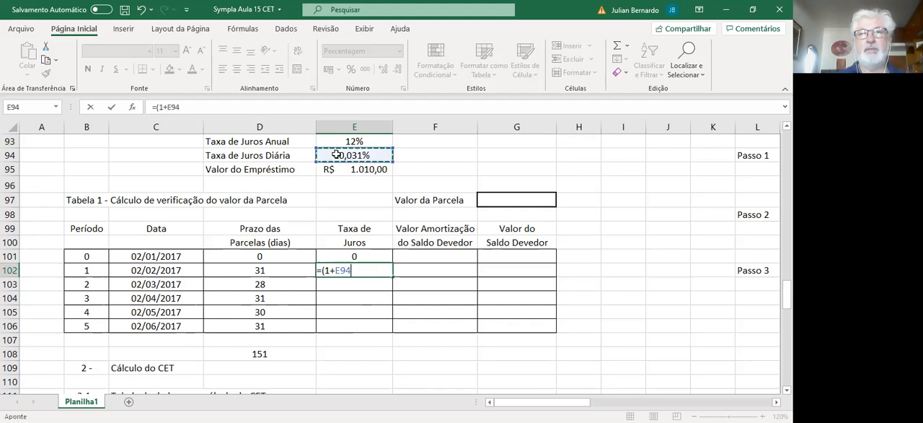
{"action": "type", "text": ")"}
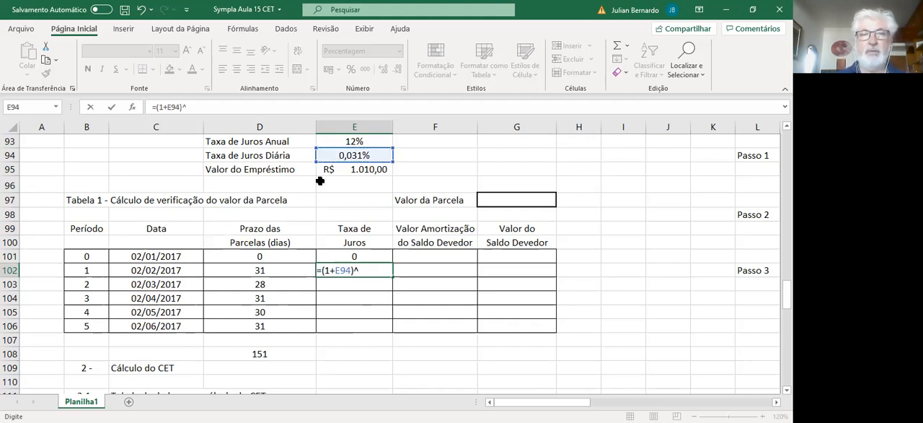
{"action": "type", "text": "^"}
{"action": "left_click", "coordinate": [272, 270]}
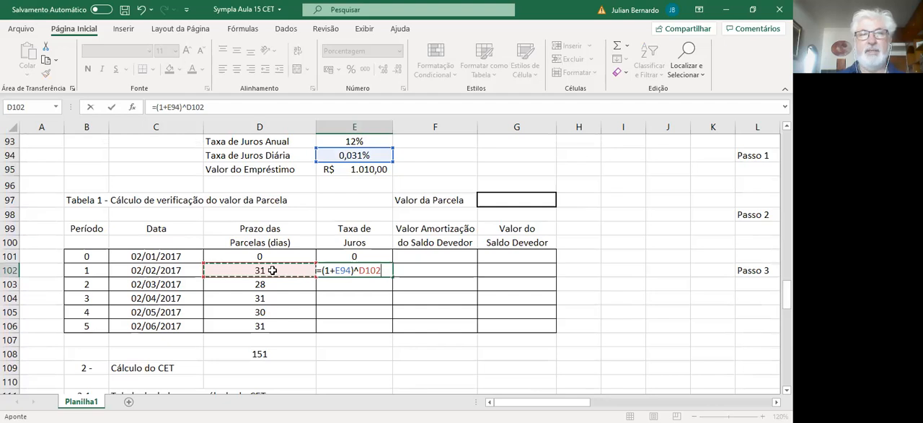
{"action": "type", "text": "-1"}
{"action": "key", "text": "Return"}
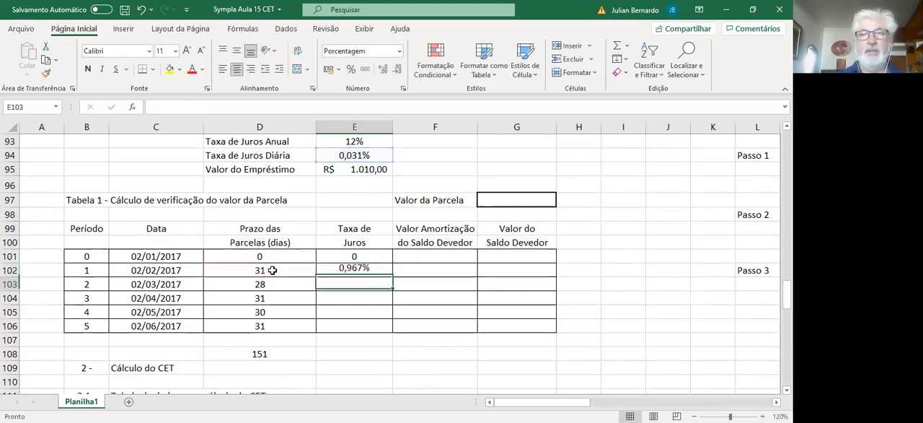
Step: Make the daily rate reference in the E102 formula absolute, as $E$94
{"action": "left_click", "coordinate": [363, 264]}
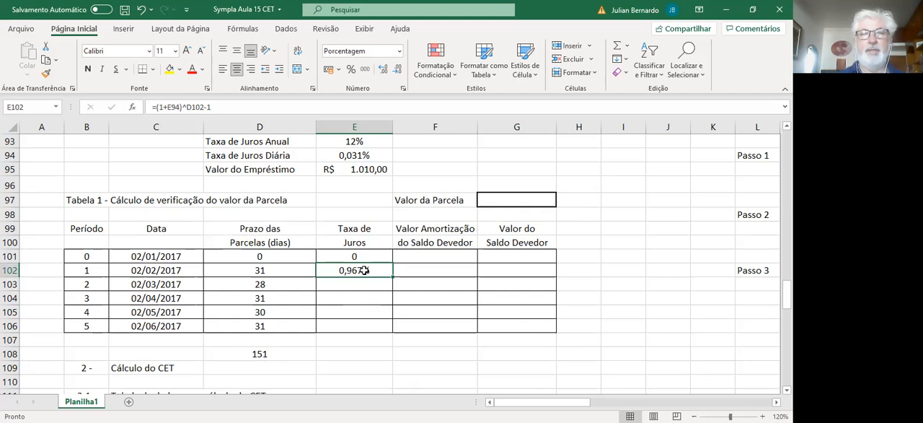
{"action": "double_click", "coordinate": [365, 270]}
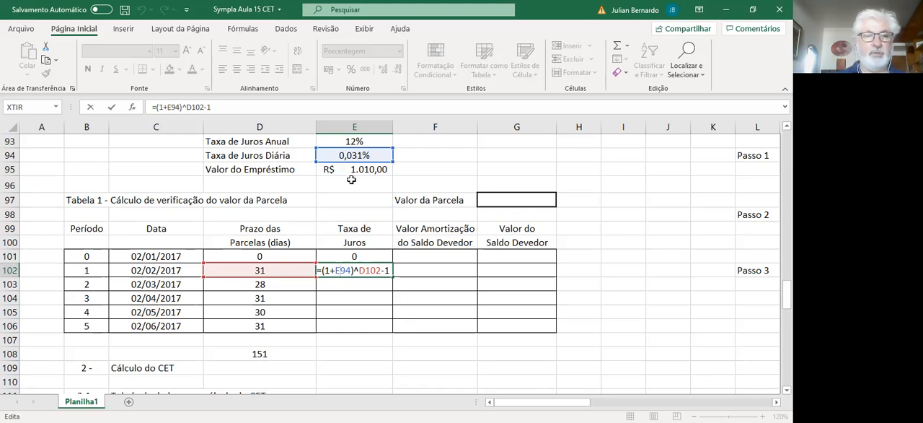
{"action": "key", "text": "F4"}
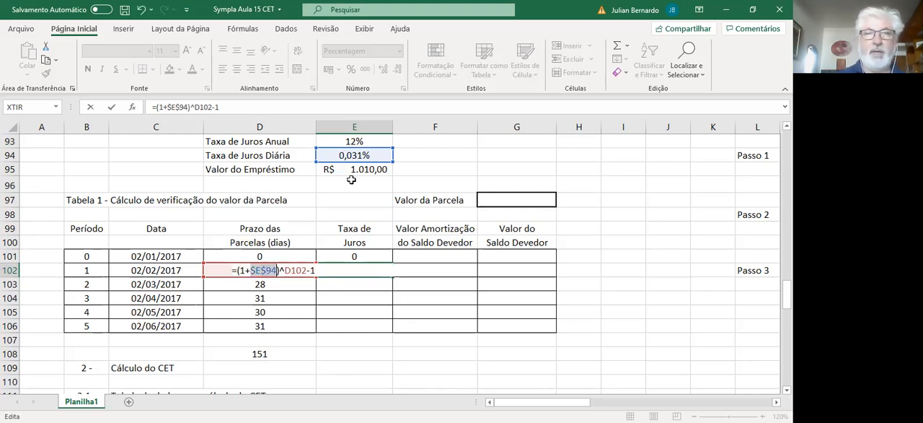
{"action": "key", "text": "Return"}
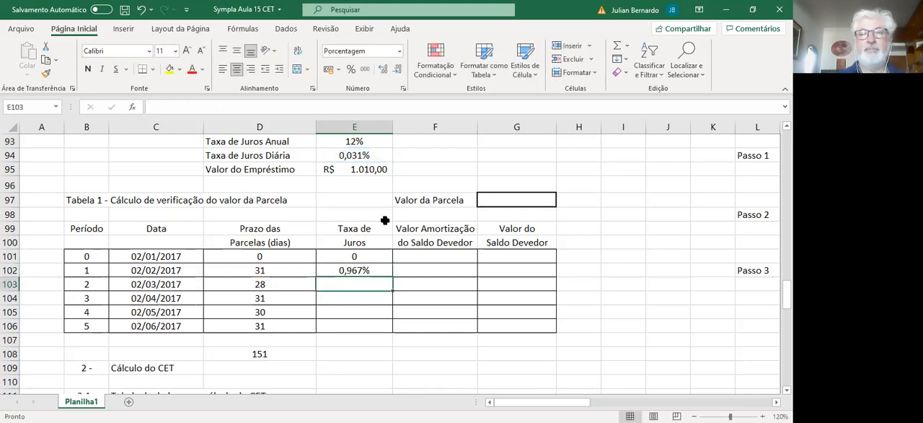
Step: Copy the Taxa de Juros formula from E102 down through E106
{"action": "left_click", "coordinate": [376, 269]}
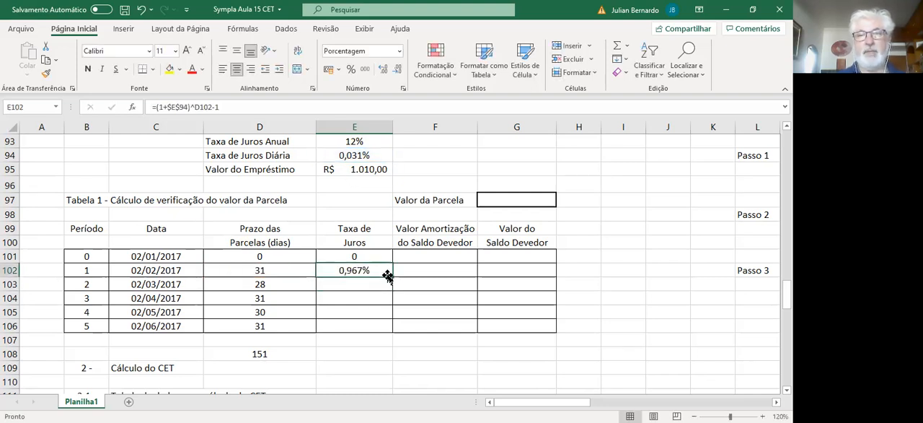
{"action": "left_click_drag", "start_coordinate": [391, 276], "coordinate": [389, 330]}
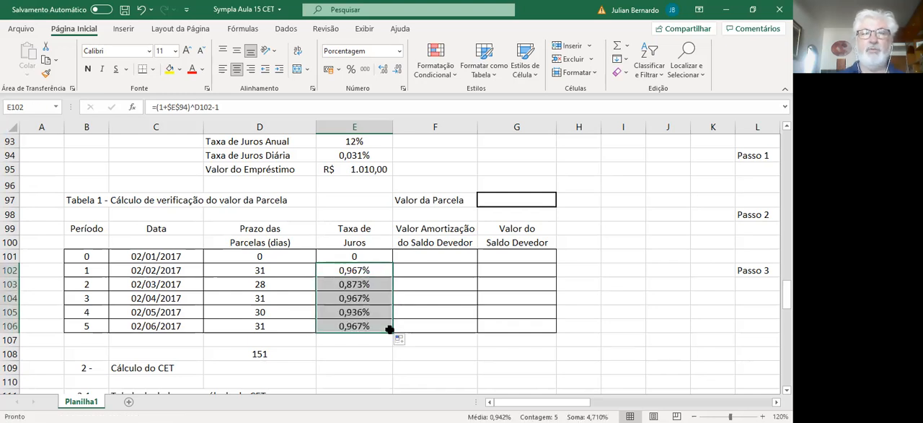
{"action": "left_click", "coordinate": [369, 346]}
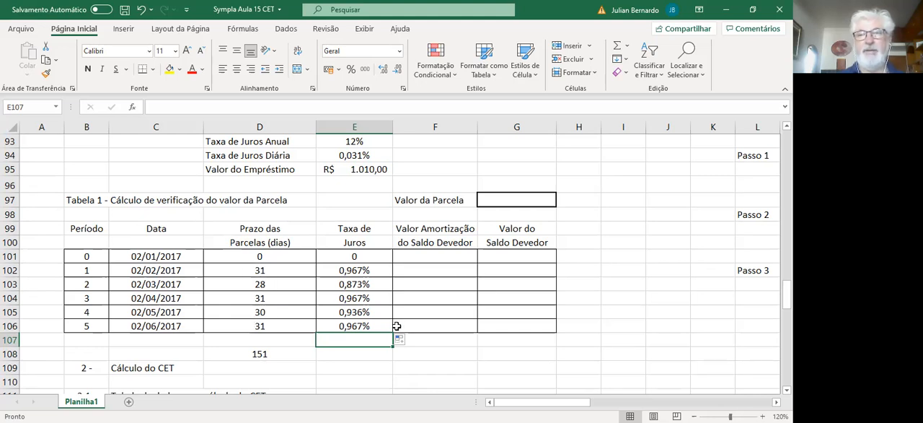
Step: Calculate the first period's Valor Amortização do Saldo Devedor in F102 with the formula =G97-(E102*G101)
{"action": "left_click", "coordinate": [426, 270]}
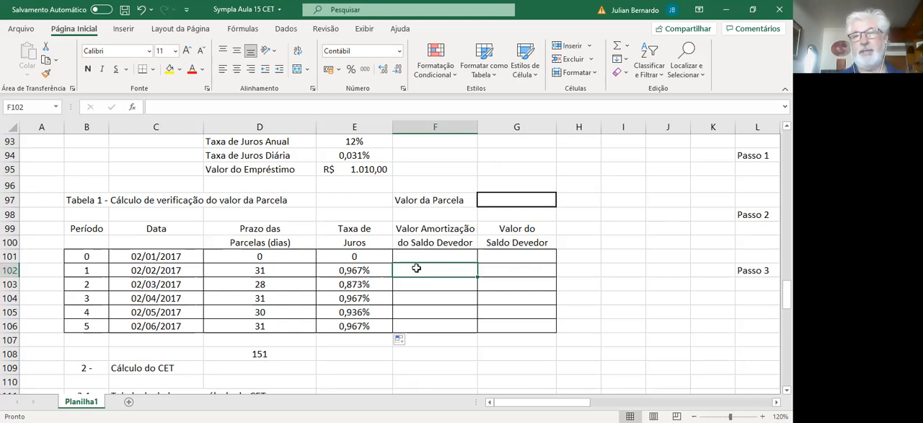
{"action": "left_click", "coordinate": [423, 367]}
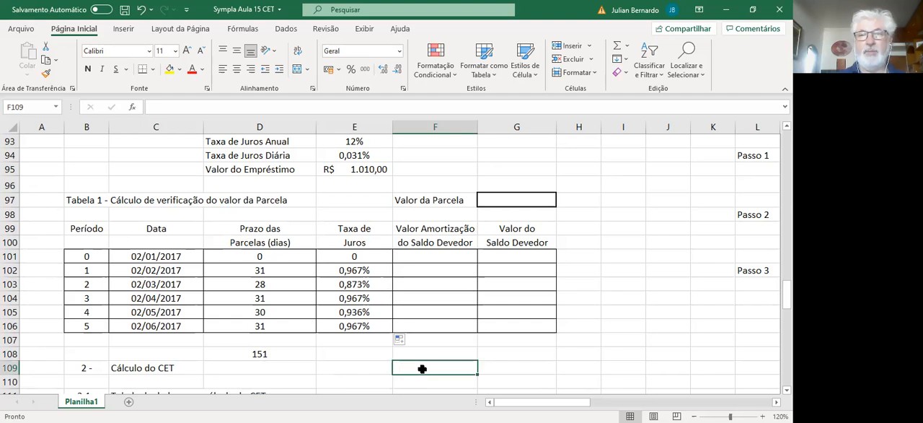
{"action": "left_click", "coordinate": [429, 271]}
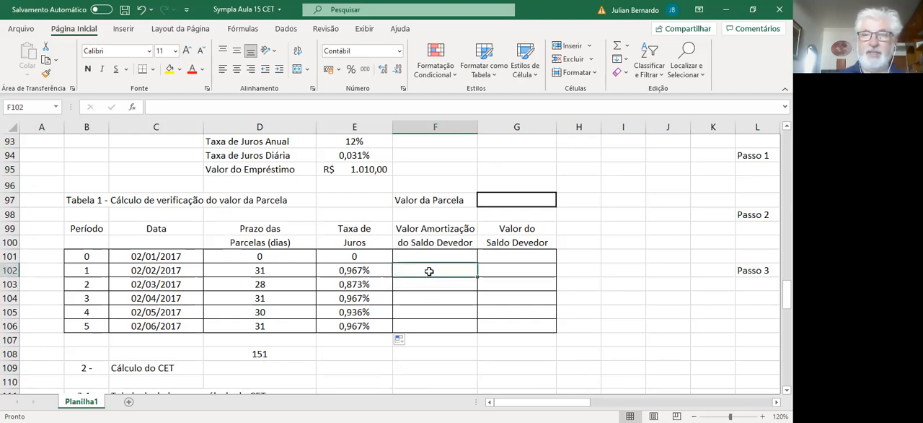
{"action": "type", "text": "="}
{"action": "key", "text": "Up"}
{"action": "key", "text": "Up"}
{"action": "key", "text": "Up"}
{"action": "key", "text": "Up"}
{"action": "key", "text": "Up"}
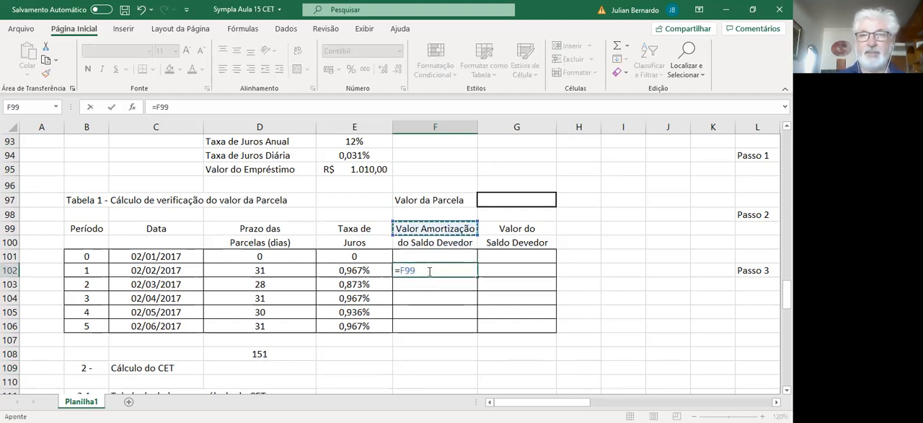
{"action": "key", "text": "Right"}
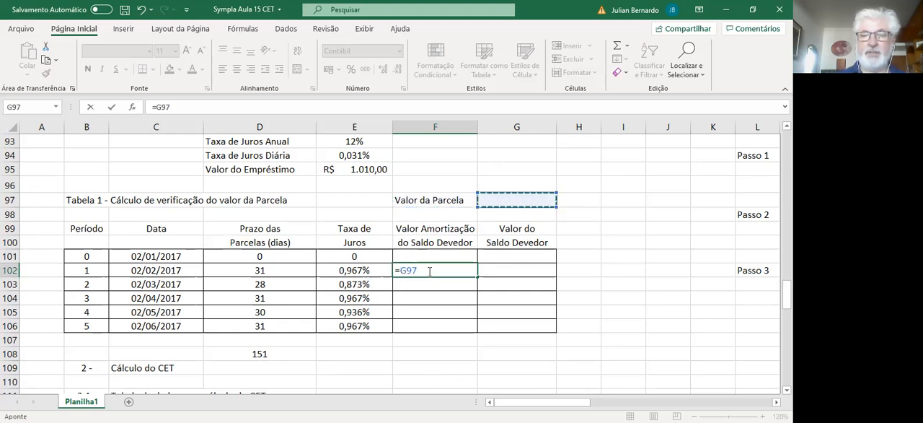
{"action": "type", "text": "-"}
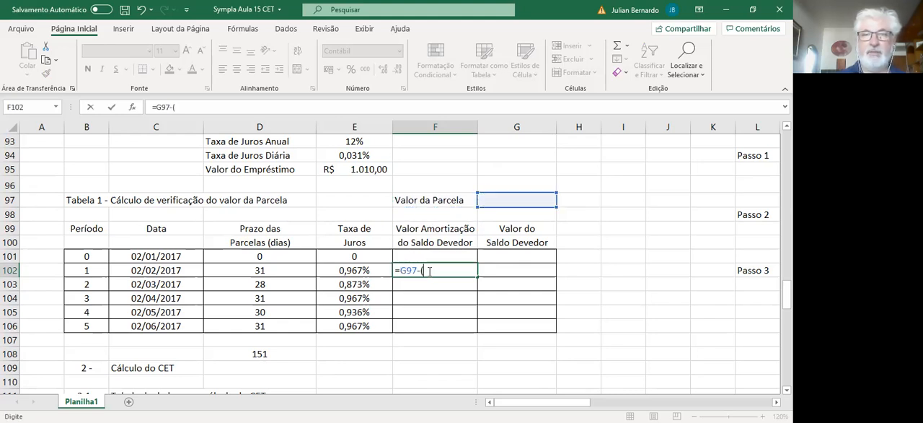
{"action": "type", "text": "("}
{"action": "left_click", "coordinate": [360, 269]}
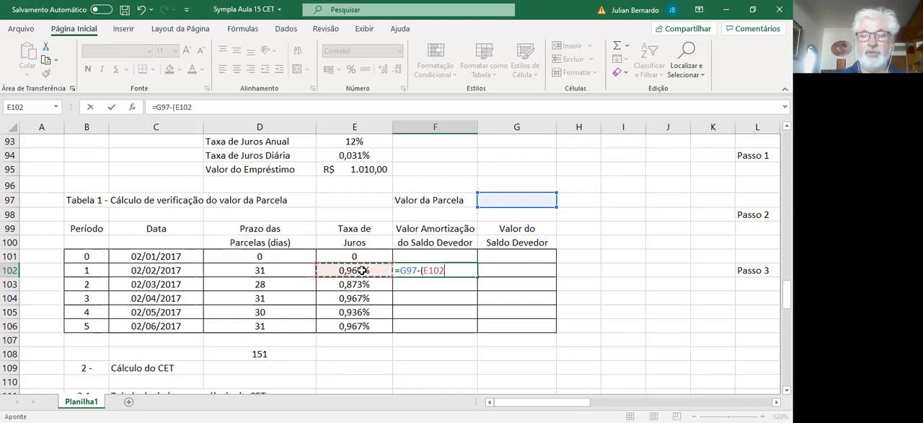
{"action": "type", "text": "*"}
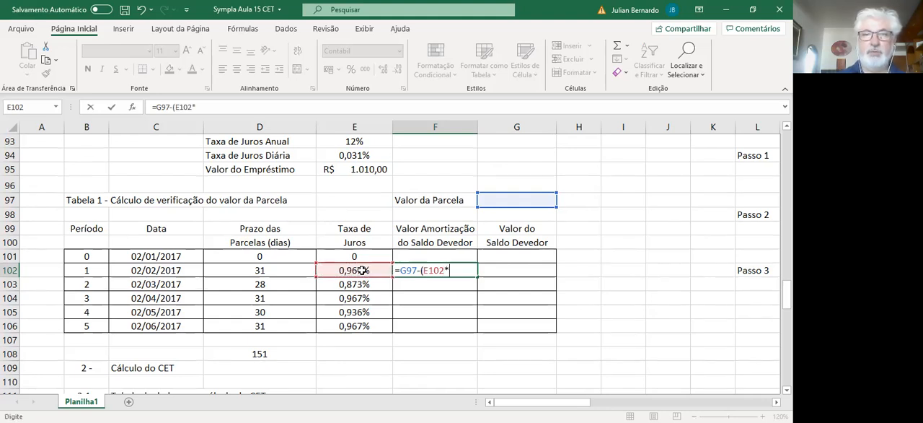
{"action": "left_click", "coordinate": [493, 256]}
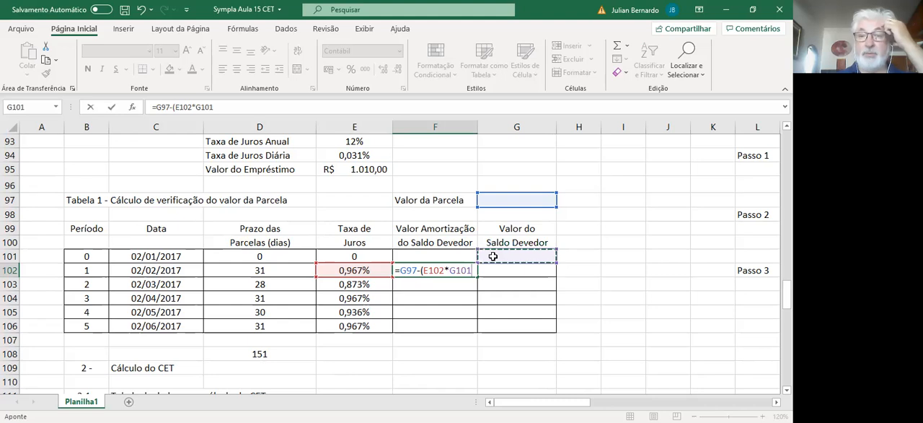
{"action": "type", "text": ")"}
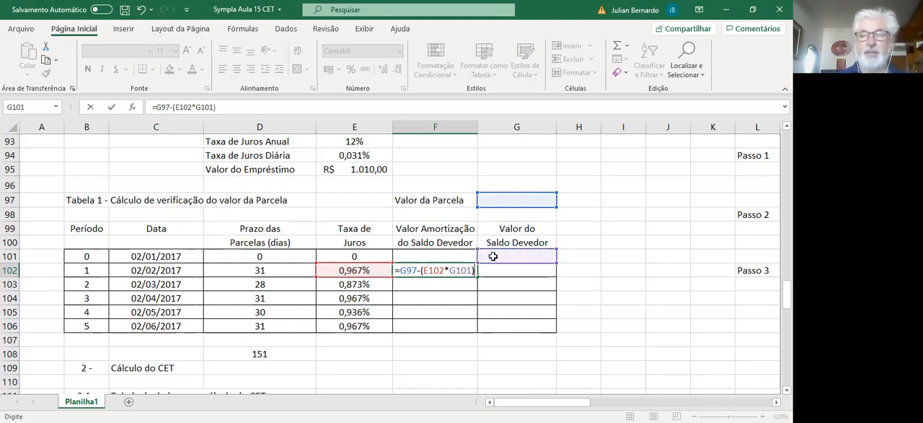
{"action": "key", "text": "Return"}
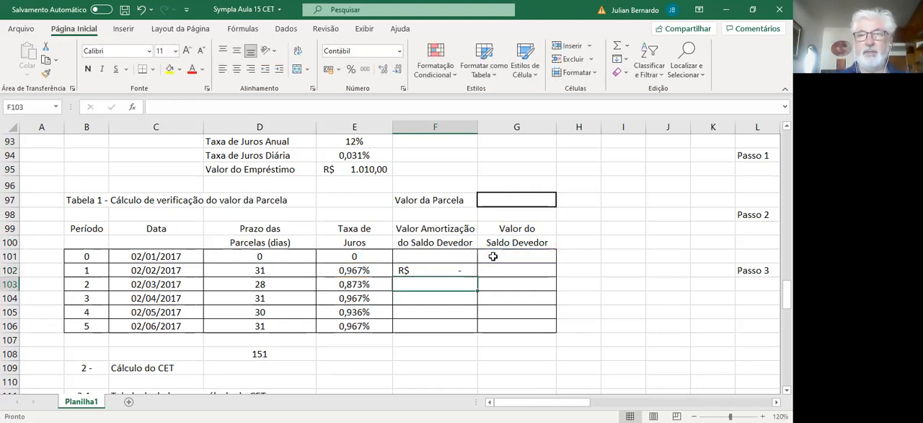
Step: Link the period 0 Valor do Saldo Devedor in G101 to the Valor do Empréstimo with =E95
{"action": "left_click", "coordinate": [498, 256]}
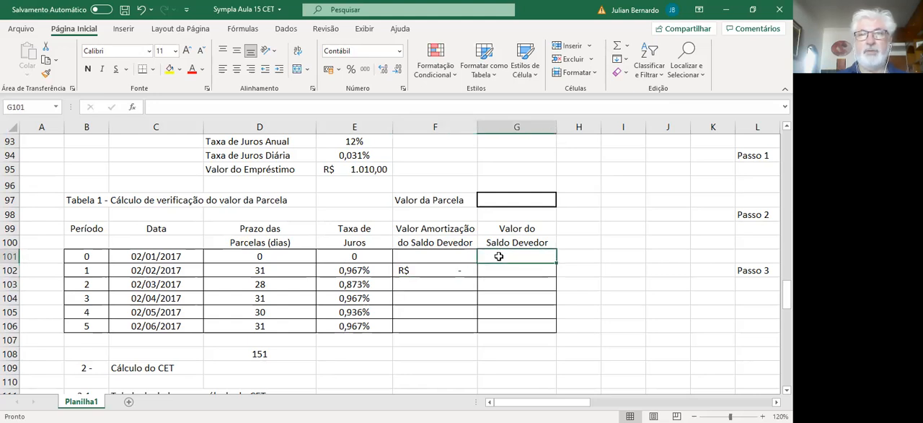
{"action": "type", "text": "="}
{"action": "key", "text": "Up"}
{"action": "key", "text": "Up"}
{"action": "key", "text": "Up"}
{"action": "key", "text": "Up"}
{"action": "key", "text": "Up"}
{"action": "key", "text": "Left"}
Step: Make the Valor da Parcela reference in the F102 amortization formula absolute, as $G$97
{"action": "key", "text": "Left"}
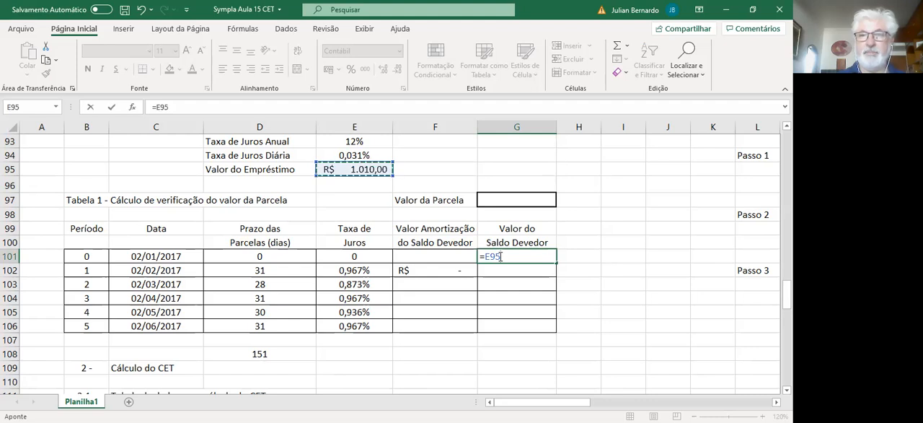
{"action": "key", "text": "Return"}
{"action": "key", "text": "Left"}
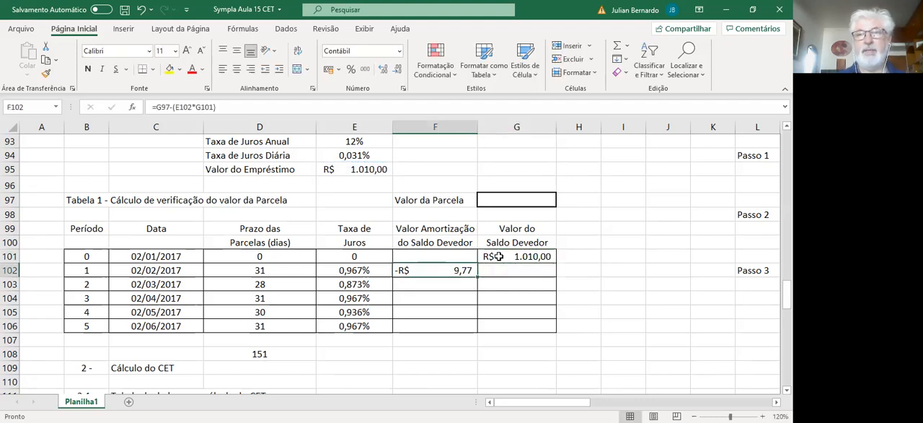
{"action": "double_click", "coordinate": [440, 270]}
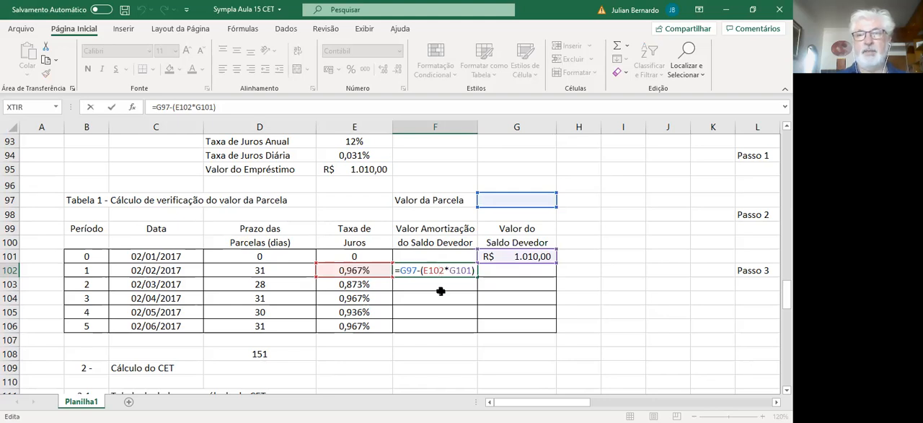
{"action": "left_click", "coordinate": [441, 290]}
{"action": "key", "text": "Up"}
{"action": "key", "text": "Right"}
{"action": "key", "text": "Left"}
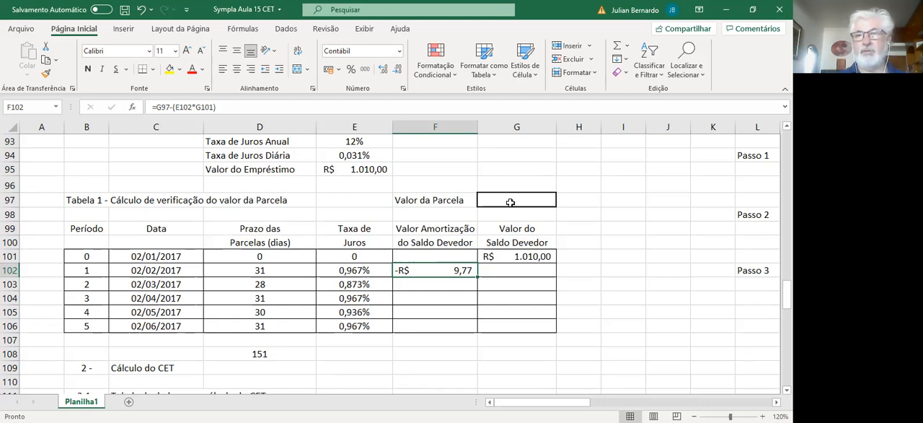
{"action": "double_click", "coordinate": [434, 270]}
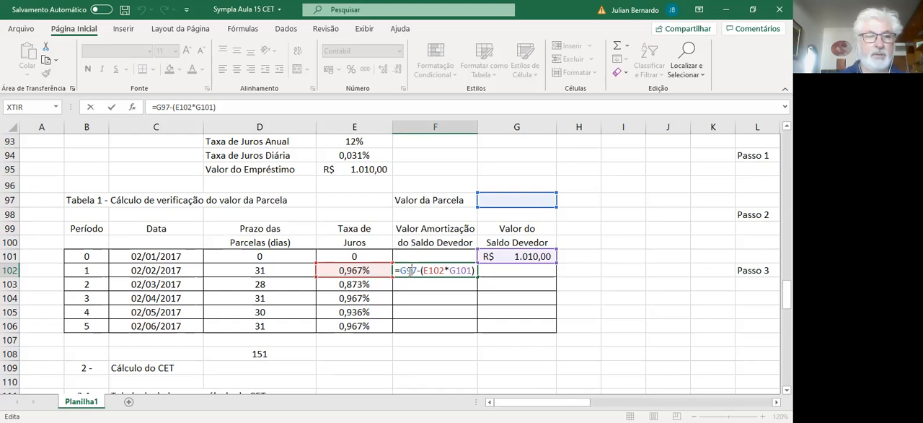
{"action": "key", "text": "F4"}
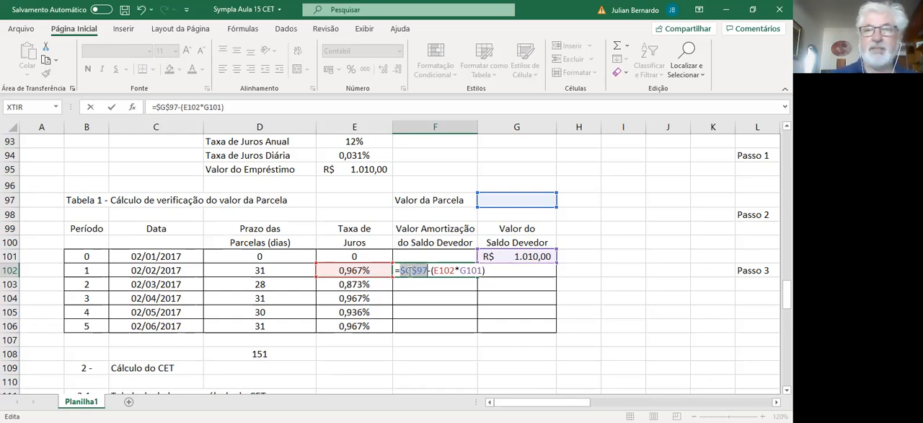
{"action": "key", "text": "Return"}
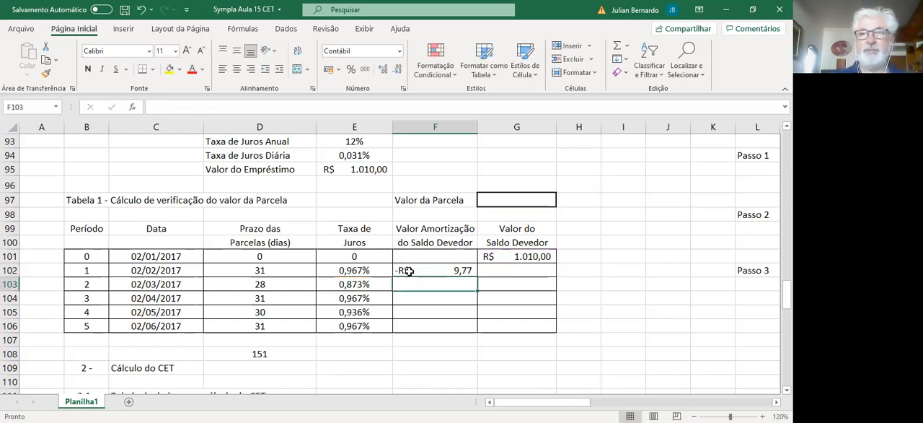
Step: Calculate the first period's Valor do Saldo Devedor in G102 with the formula =G101-F102
{"action": "left_click", "coordinate": [507, 272]}
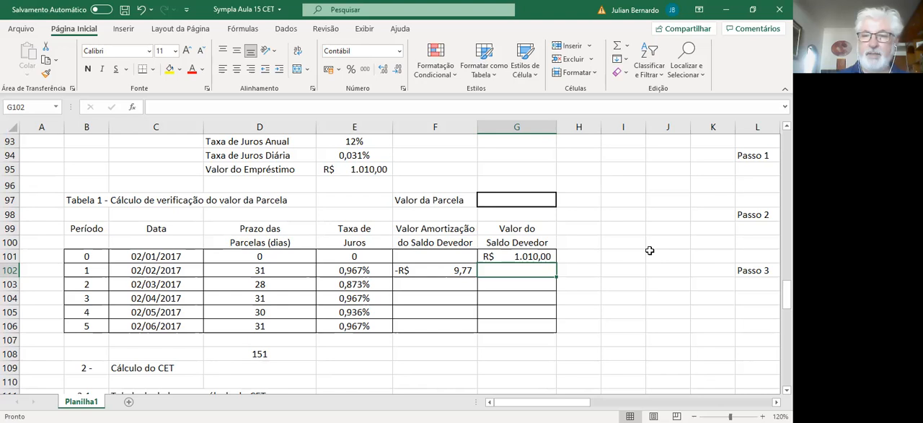
{"action": "type", "text": "="}
{"action": "key", "text": "Up"}
{"action": "type", "text": "-"}
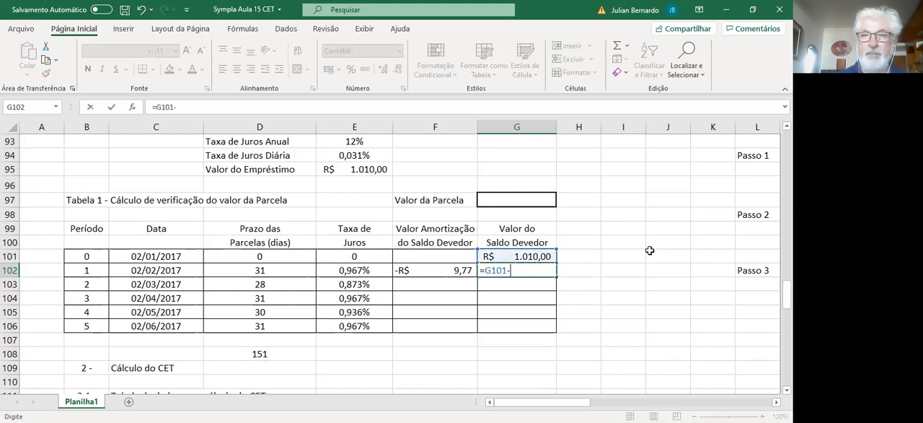
{"action": "key", "text": "Left"}
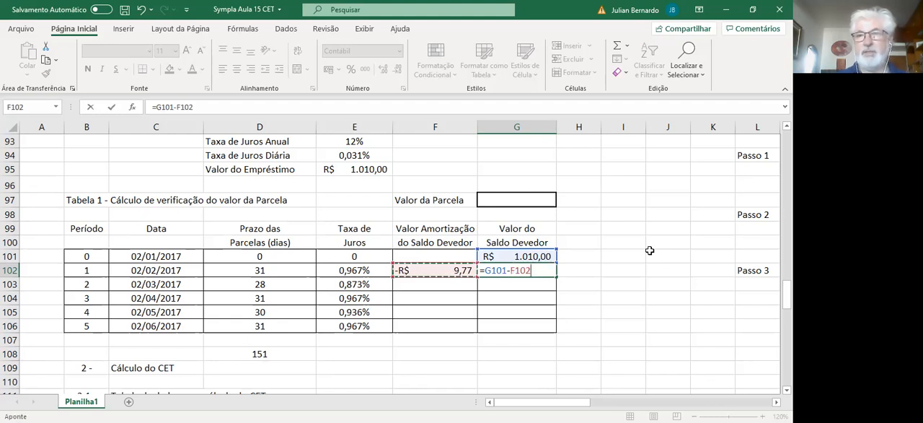
{"action": "key", "text": "Return"}
{"action": "key", "text": "Up"}
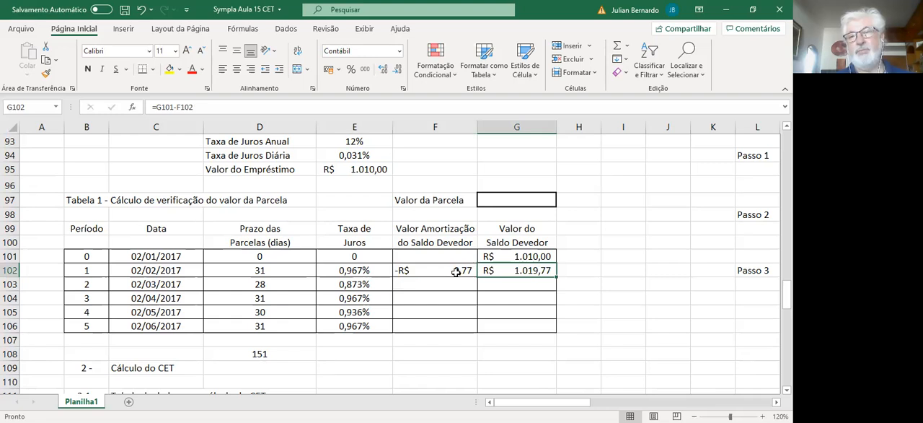
Step: Check the cell references in the amortization formula in F102 and the balance formula in G102
{"action": "left_click_drag", "start_coordinate": [456, 271], "coordinate": [488, 269]}
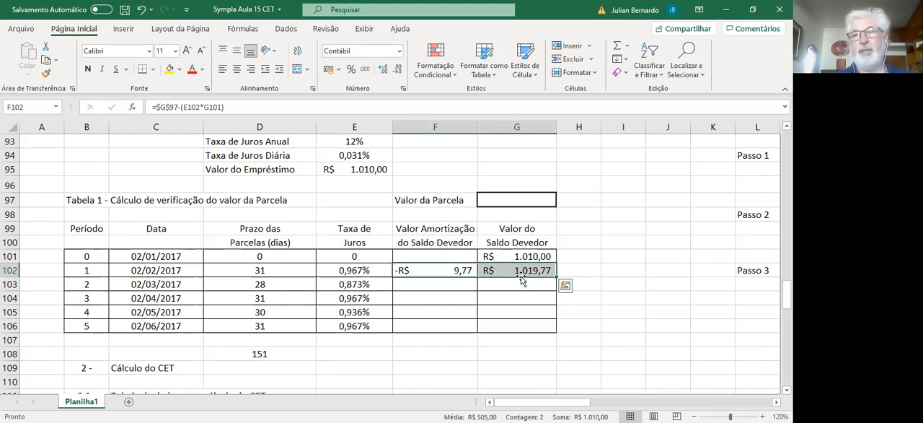
{"action": "left_click", "coordinate": [558, 274]}
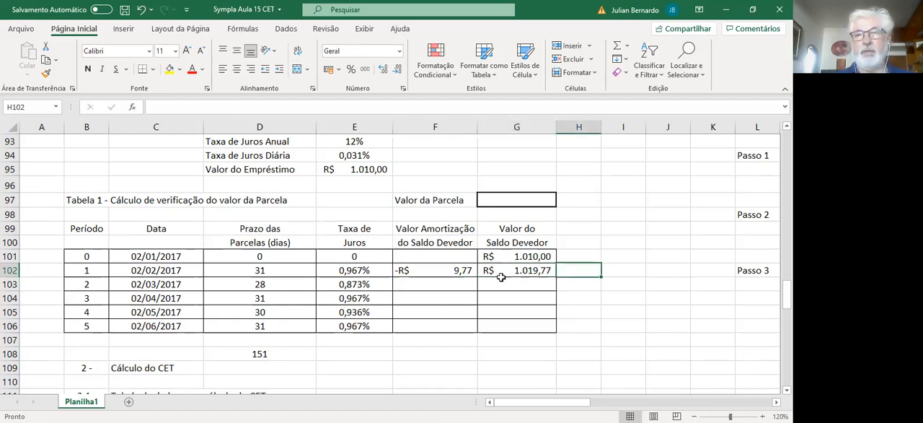
{"action": "left_click", "coordinate": [447, 269]}
{"action": "double_click", "coordinate": [447, 269]}
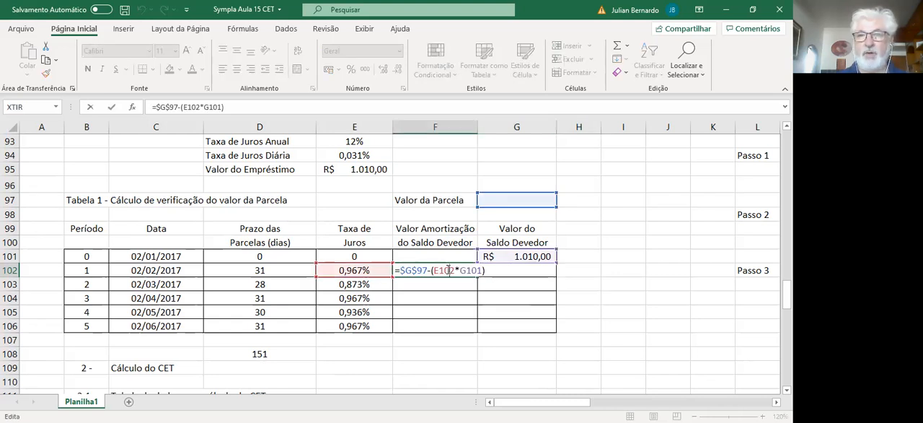
{"action": "key", "text": "Return"}
{"action": "key", "text": "Up"}
{"action": "key", "text": "Right"}
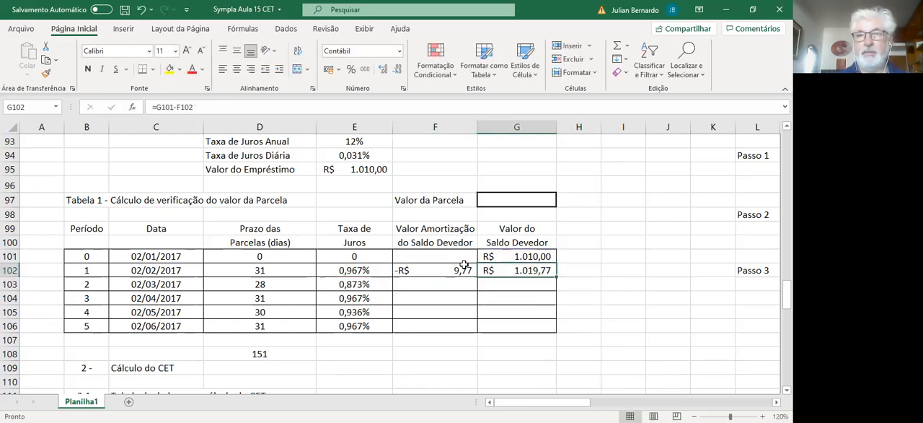
{"action": "double_click", "coordinate": [492, 270]}
{"action": "key", "text": "Return"}
Step: Copy the amortization and Saldo Devedor formulas from F102:G102 down through row 106
{"action": "left_click_drag", "start_coordinate": [448, 270], "coordinate": [486, 269]}
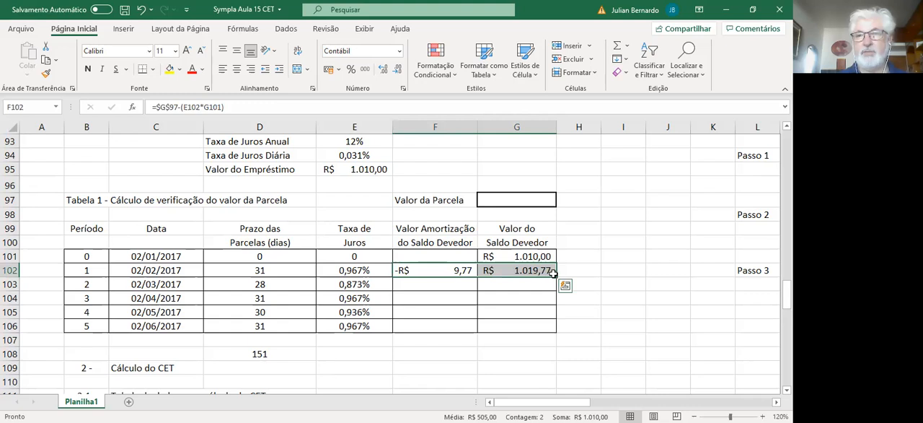
{"action": "left_click_drag", "start_coordinate": [553, 273], "coordinate": [553, 330]}
{"action": "left_click", "coordinate": [528, 351]}
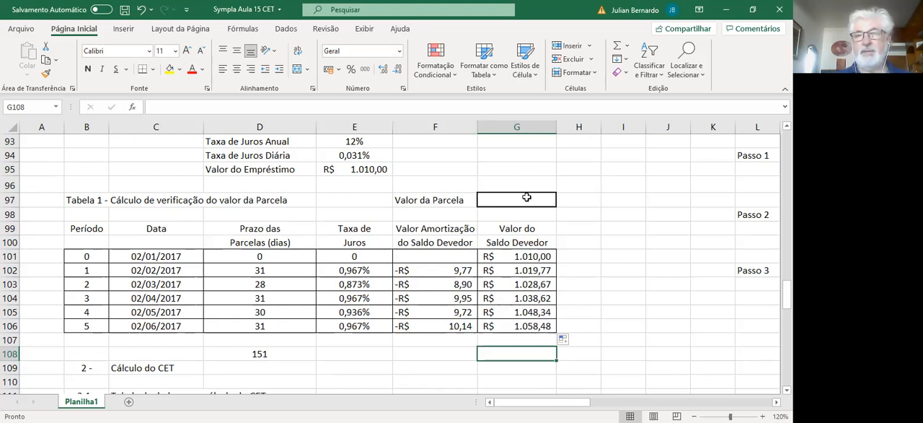
Step: Run Goal Seek to bring the final Saldo Devedor in G106 to 0 by changing the Valor da Parcela in G97
{"action": "left_click", "coordinate": [613, 309]}
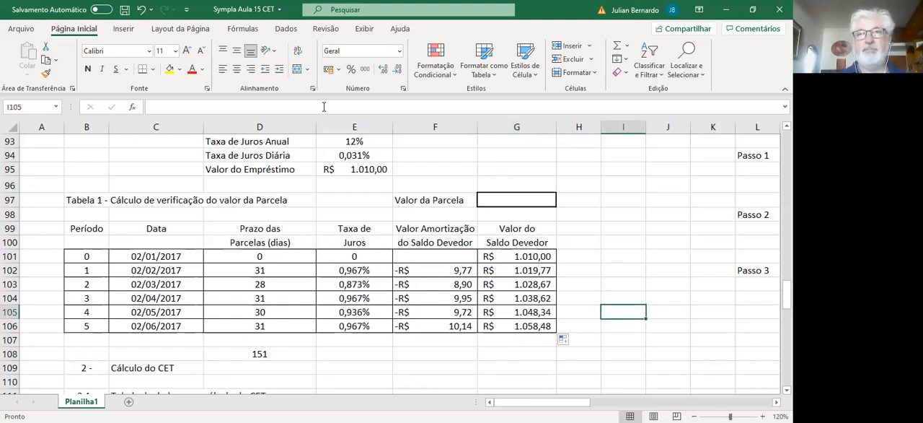
{"action": "left_click", "coordinate": [287, 29]}
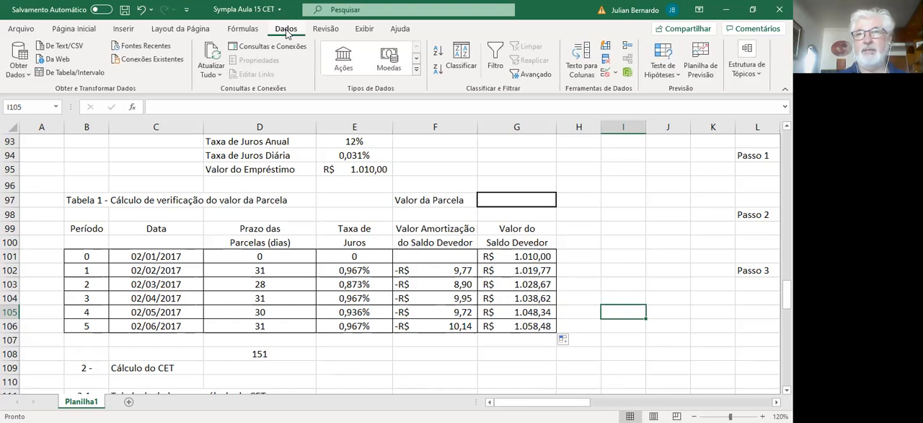
{"action": "left_click", "coordinate": [659, 71]}
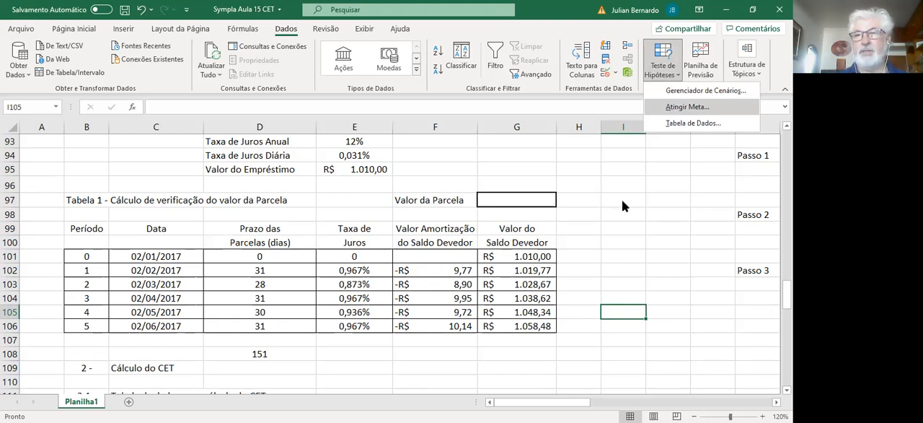
{"action": "left_click", "coordinate": [528, 326]}
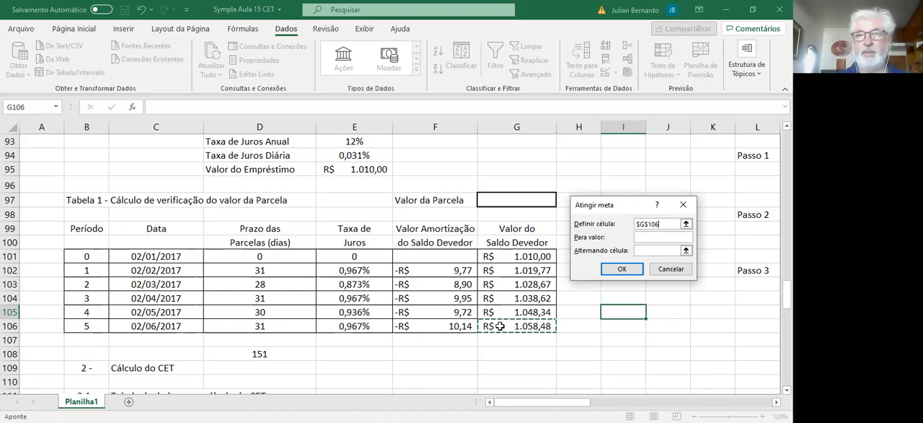
{"action": "left_click", "coordinate": [650, 236]}
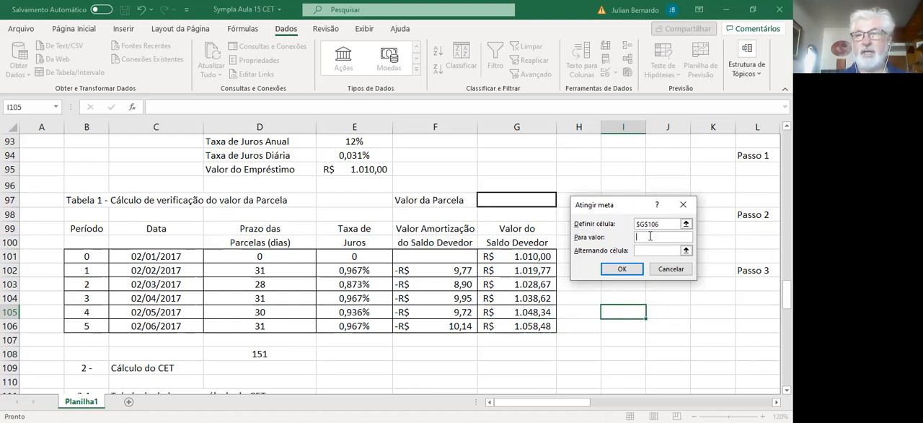
{"action": "type", "text": "0"}
{"action": "left_click", "coordinate": [650, 250]}
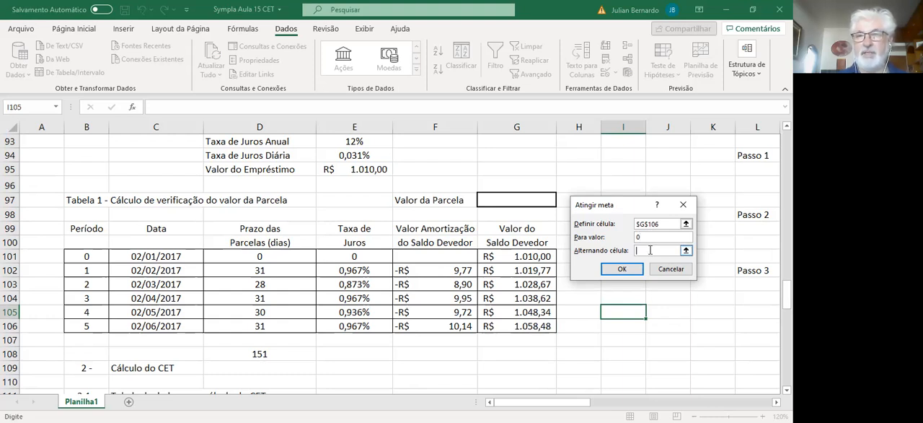
{"action": "left_click", "coordinate": [520, 202]}
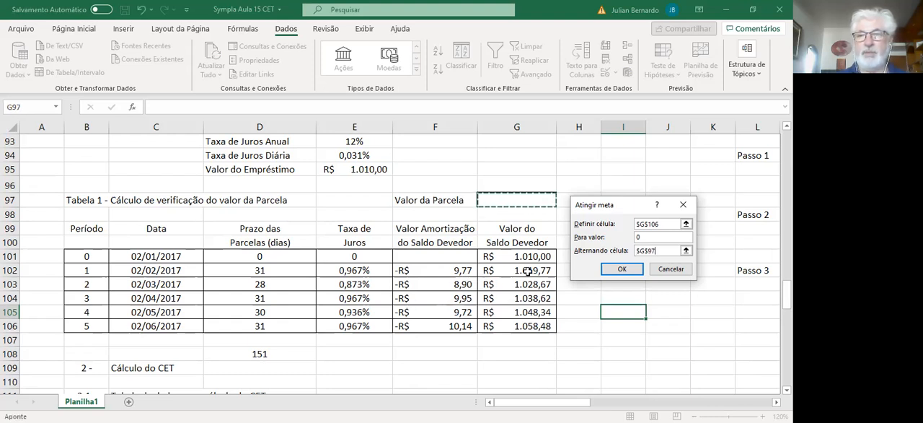
{"action": "left_click", "coordinate": [621, 267]}
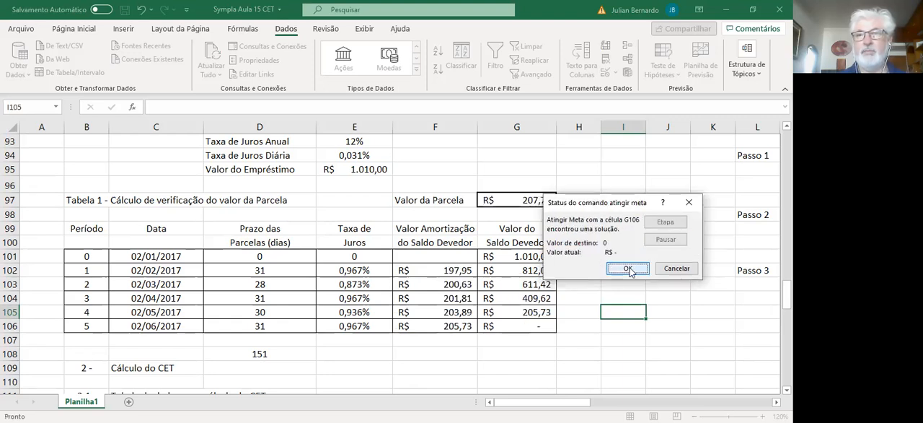
{"action": "left_click", "coordinate": [627, 267]}
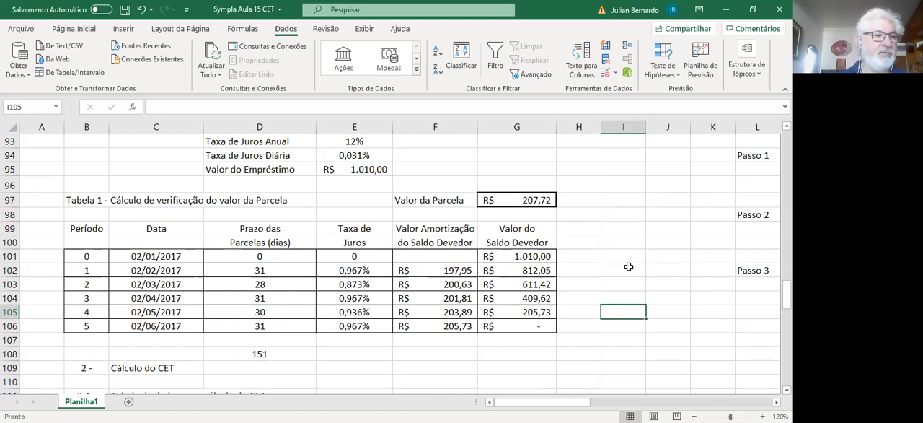
Step: Clear the Fluxo Financeiro da Operação values in G115:G120 of the section 2.1 CET data table
{"action": "key", "text": "Down"}
{"action": "key", "text": "Down"}
{"action": "key", "text": "Down"}
{"action": "key", "text": "Down"}
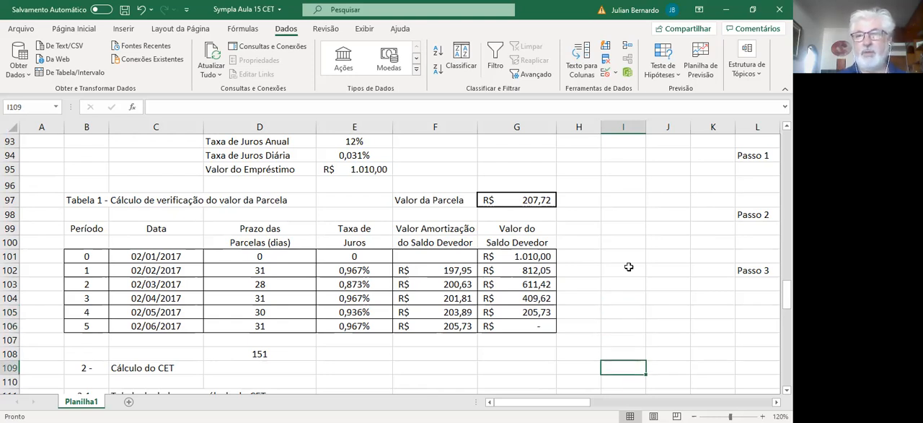
{"action": "key", "text": "Left"}
{"action": "key", "text": "Left"}
{"action": "key", "text": "Left"}
{"action": "key", "text": "Left"}
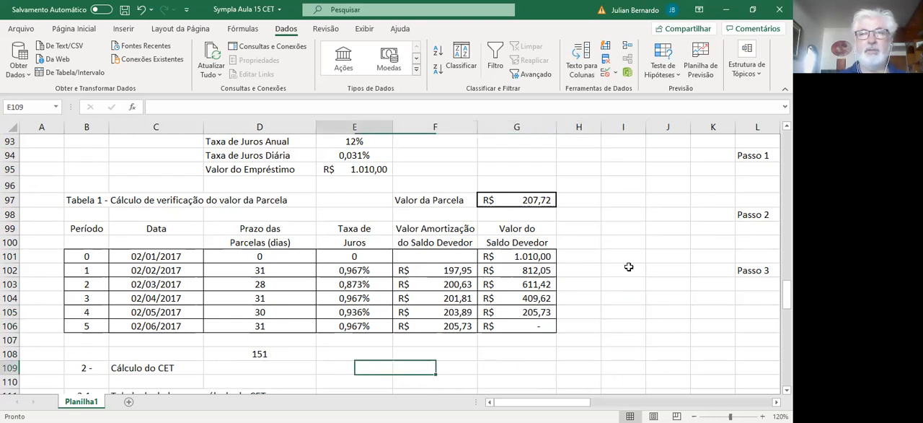
{"action": "key", "text": "Left"}
{"action": "key", "text": "Left"}
{"action": "key", "text": "Left"}
{"action": "key", "text": "Down"}
{"action": "key", "text": "Down"}
{"action": "key", "text": "Down"}
{"action": "key", "text": "Down"}
{"action": "key", "text": "Down"}
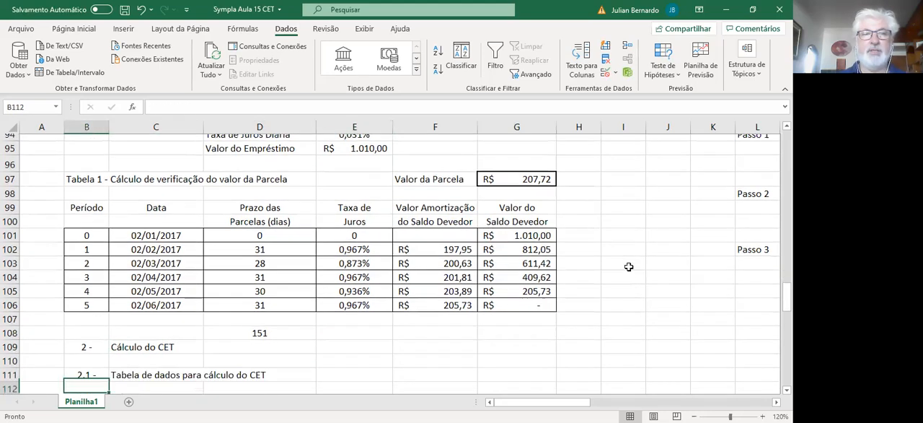
{"action": "key", "text": "Down"}
{"action": "key", "text": "Down"}
{"action": "key", "text": "Down"}
{"action": "key", "text": "Down"}
{"action": "key", "text": "Down"}
{"action": "key", "text": "Down"}
{"action": "key", "text": "Down"}
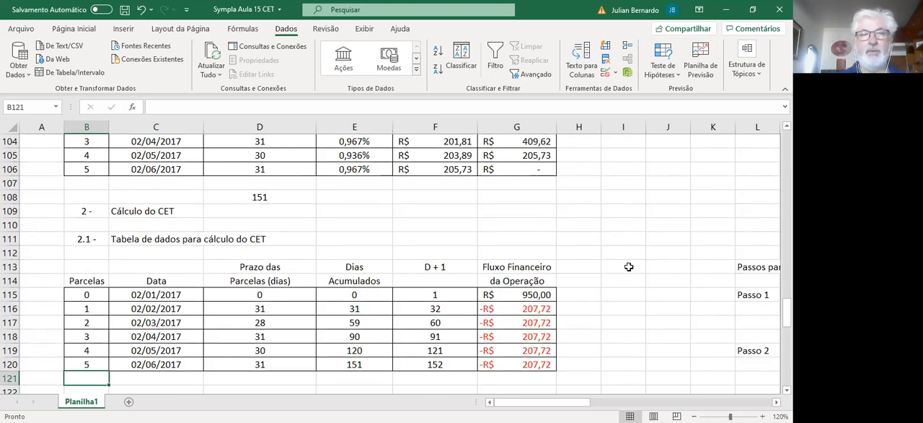
{"action": "key", "text": "Up"}
{"action": "key", "text": "Up"}
{"action": "key", "text": "Up"}
{"action": "key", "text": "Up"}
{"action": "key", "text": "Up"}
{"action": "key", "text": "Up"}
{"action": "key", "text": "Right"}
{"action": "key", "text": "Right"}
{"action": "key", "text": "Right"}
{"action": "key", "text": "Right"}
{"action": "key", "text": "Right"}
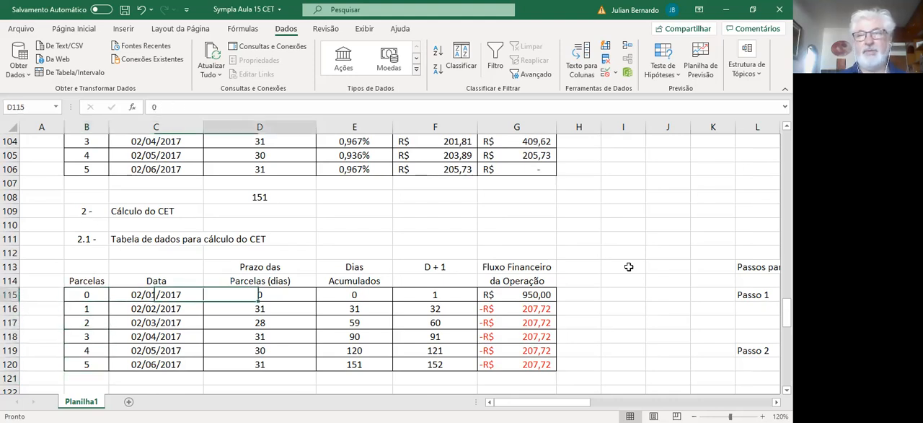
{"action": "key", "text": "shift+Down"}
{"action": "key", "text": "shift+Down"}
{"action": "key", "text": "shift+Down"}
{"action": "key", "text": "shift+Down"}
{"action": "key", "text": "shift+Down"}
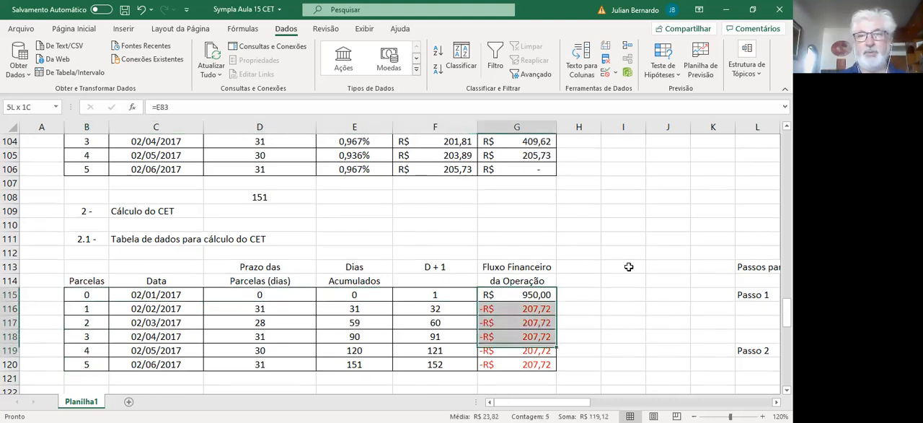
{"action": "key", "text": "Delete"}
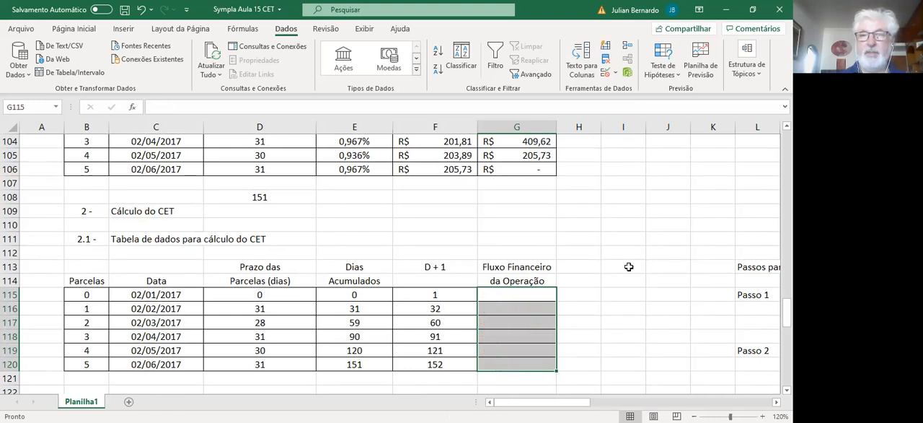
Step: Clear the D + 1 values in F115:F120 of the CET data table
{"action": "key", "text": "Left"}
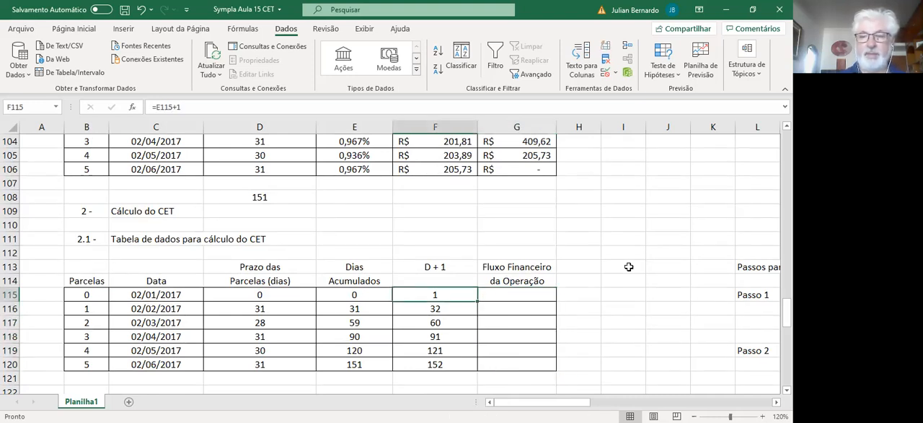
{"action": "key", "text": "shift+Down"}
{"action": "key", "text": "shift+Down"}
{"action": "key", "text": "shift+Down"}
{"action": "key", "text": "shift+Down"}
{"action": "key", "text": "shift+Down"}
{"action": "key", "text": "Delete"}
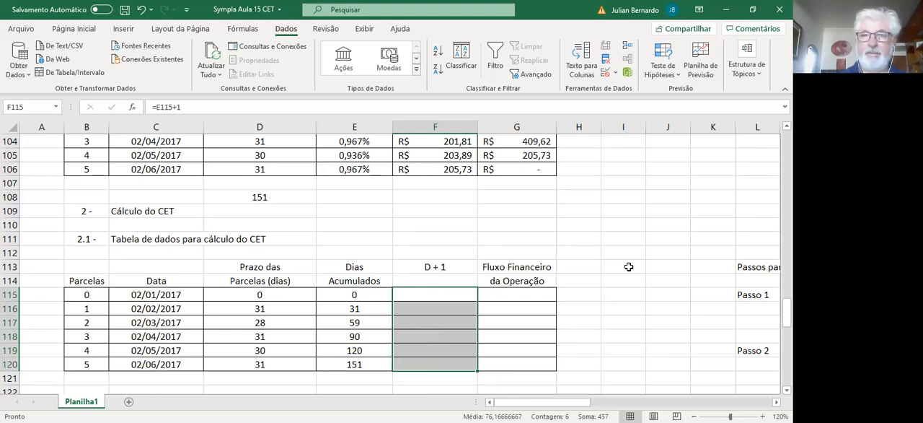
Step: Clear the Dias Acumulados values in E115:E120 of the CET data table
{"action": "key", "text": "Left"}
{"action": "key", "text": "Left"}
{"action": "key", "text": "Right"}
{"action": "key", "text": "shift+Down"}
{"action": "key", "text": "shift+Down"}
{"action": "key", "text": "shift+Down"}
{"action": "key", "text": "shift+Down"}
{"action": "key", "text": "shift+Down"}
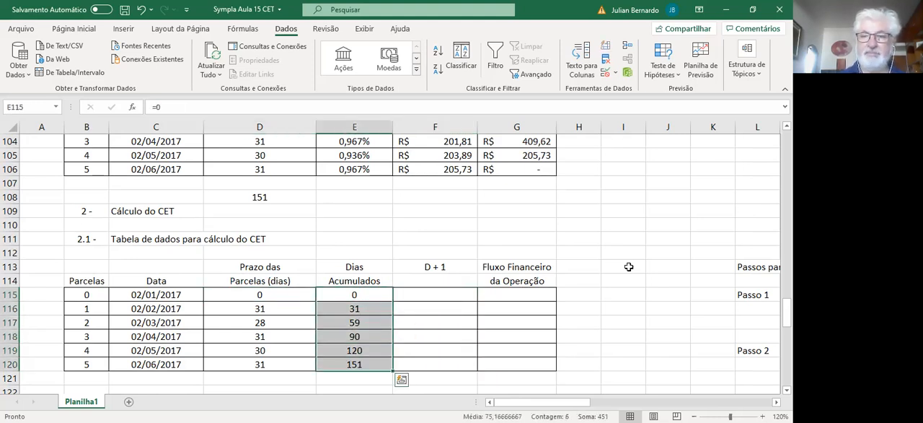
{"action": "key", "text": "Delete"}
Step: Enter 0 as the Dias Acumulados for parcela 0 in E115
{"action": "key", "text": "Left"}
{"action": "key", "text": "Left"}
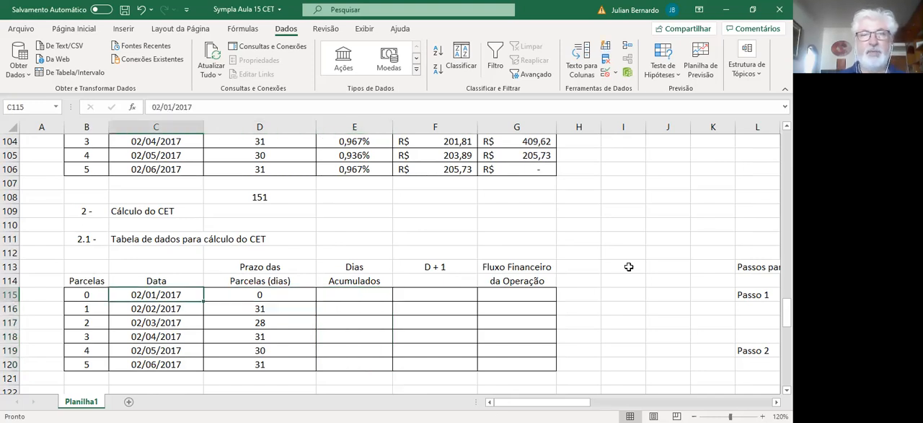
{"action": "key", "text": "Left"}
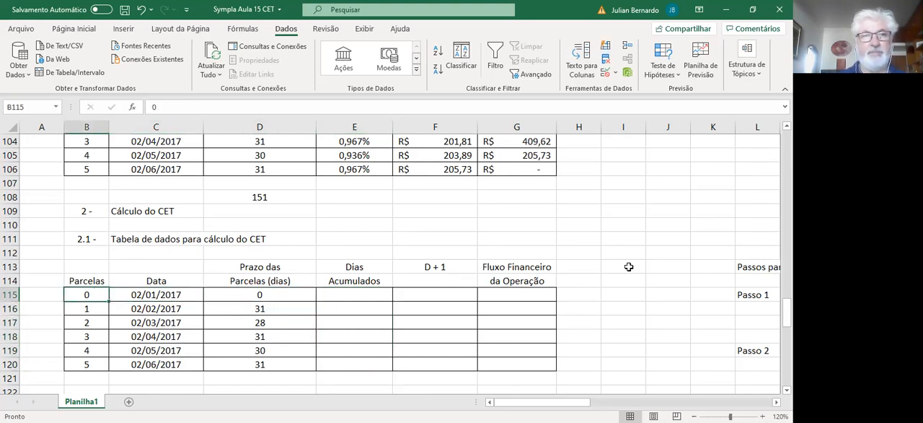
{"action": "key", "text": "Up"}
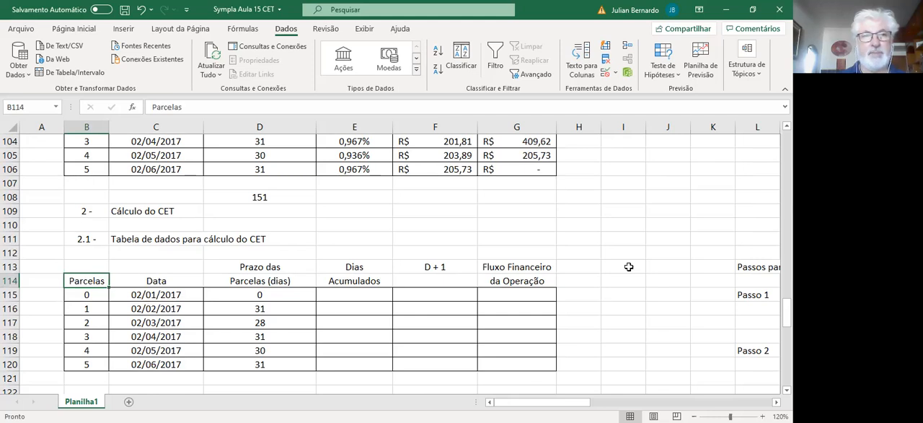
{"action": "key", "text": "Right"}
{"action": "key", "text": "Right"}
{"action": "key", "text": "Right"}
{"action": "key", "text": "Down"}
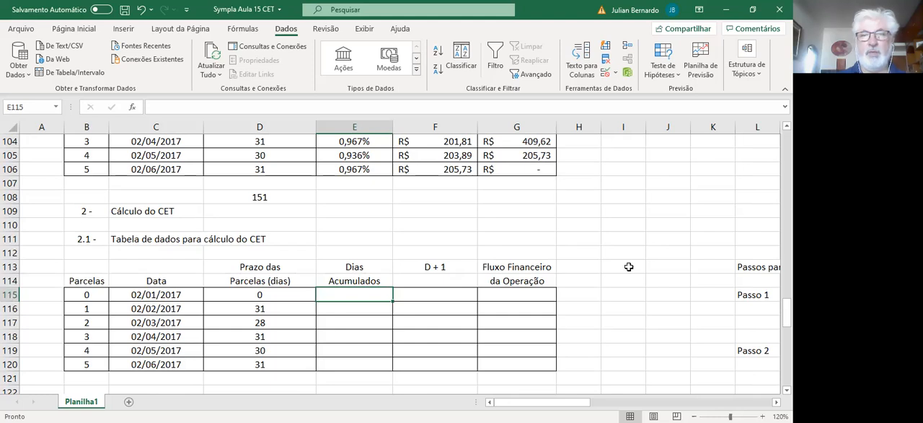
{"action": "type", "text": "="}
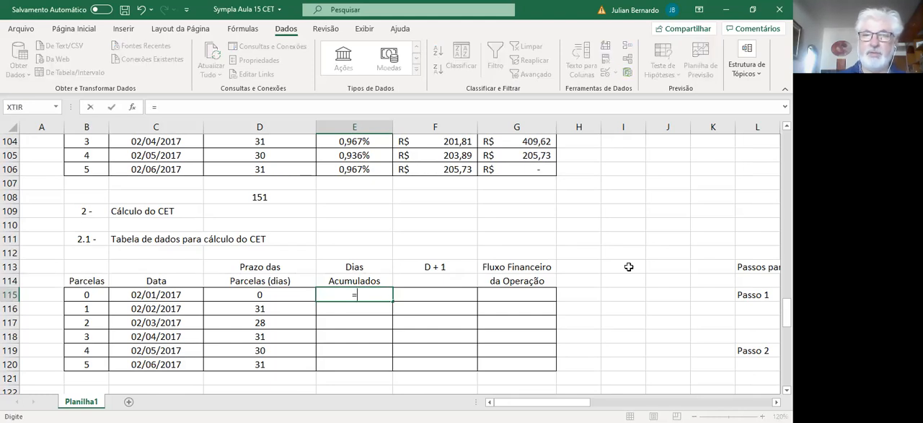
{"action": "key", "text": "BackSpace"}
{"action": "type", "text": "0"}
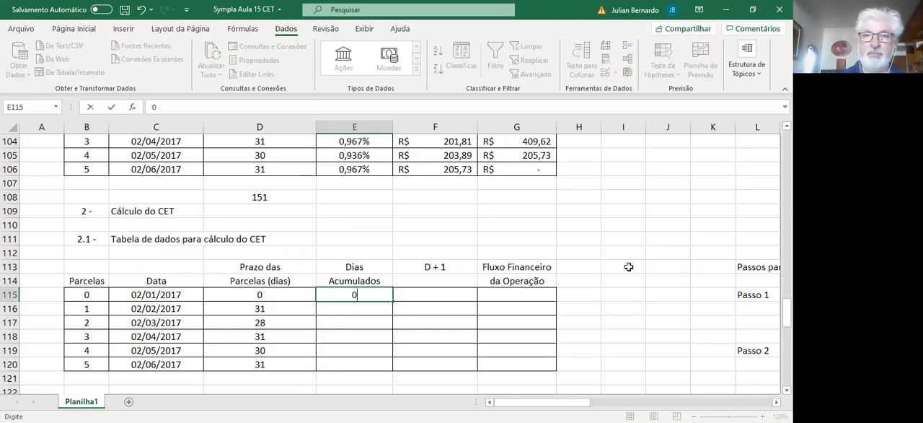
{"action": "key", "text": "Return"}
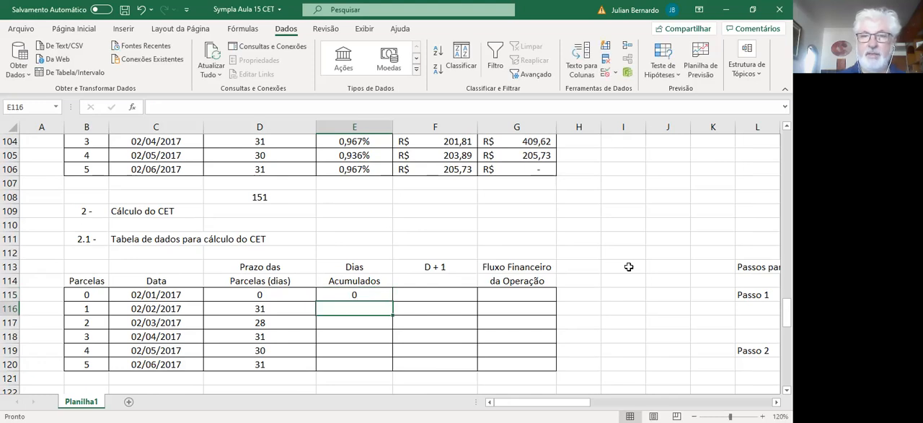
Step: Calculate the Dias Acumulados for parcela 1 in E116 with the formula =E115+D116
{"action": "type", "text": "="}
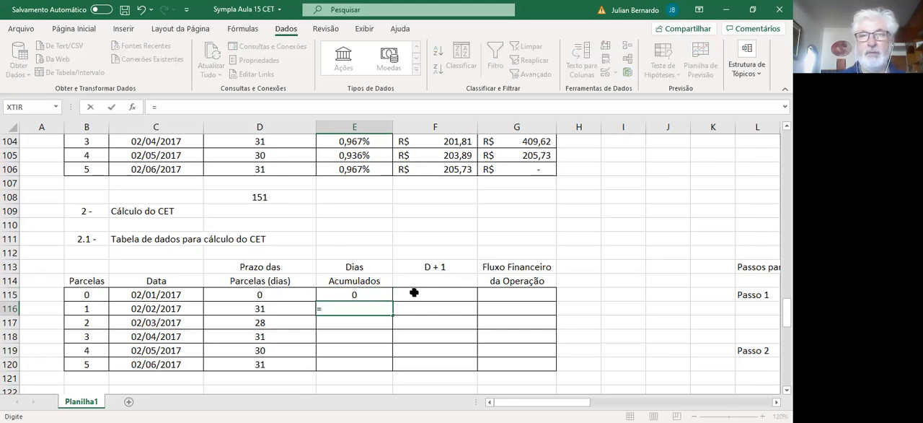
{"action": "left_click", "coordinate": [366, 294]}
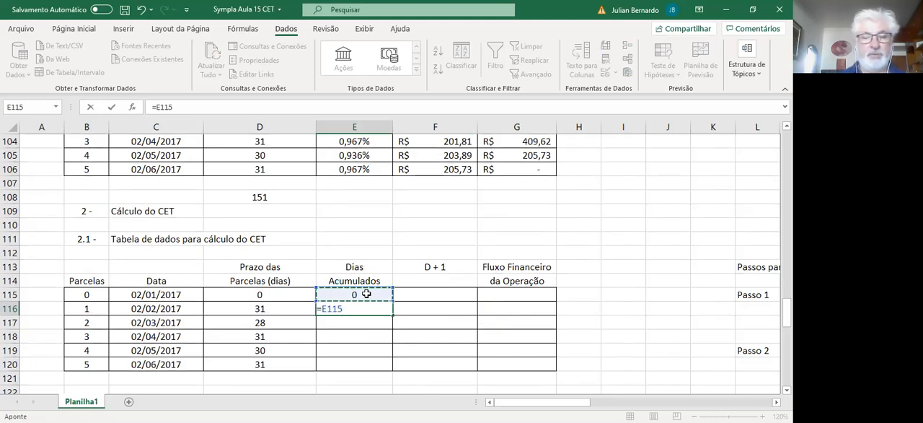
{"action": "type", "text": "+"}
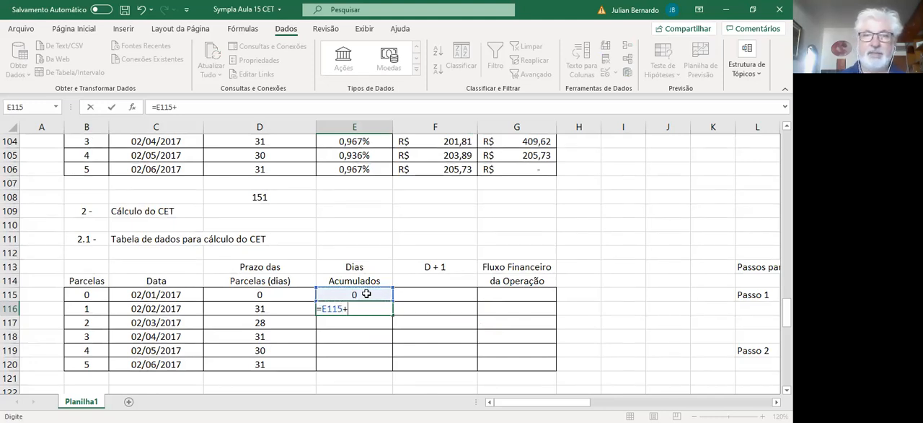
{"action": "left_click", "coordinate": [263, 308]}
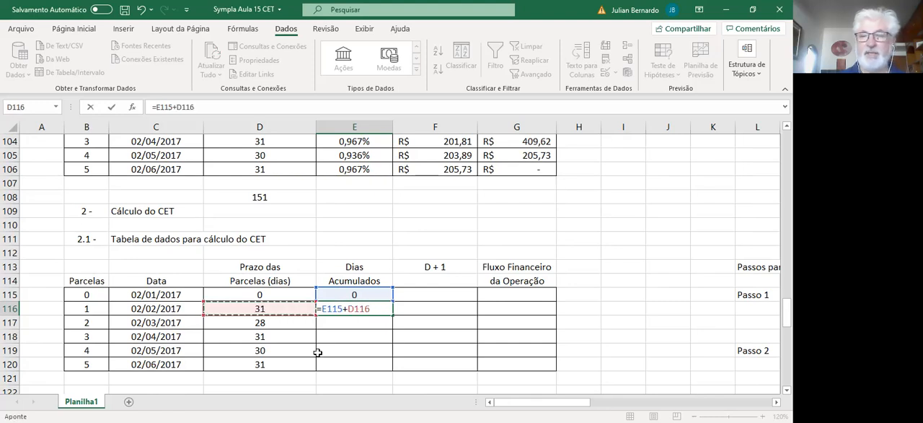
{"action": "key", "text": "Return"}
Step: Copy the Dias Acumulados formula from E116 down through E120
{"action": "left_click", "coordinate": [373, 306]}
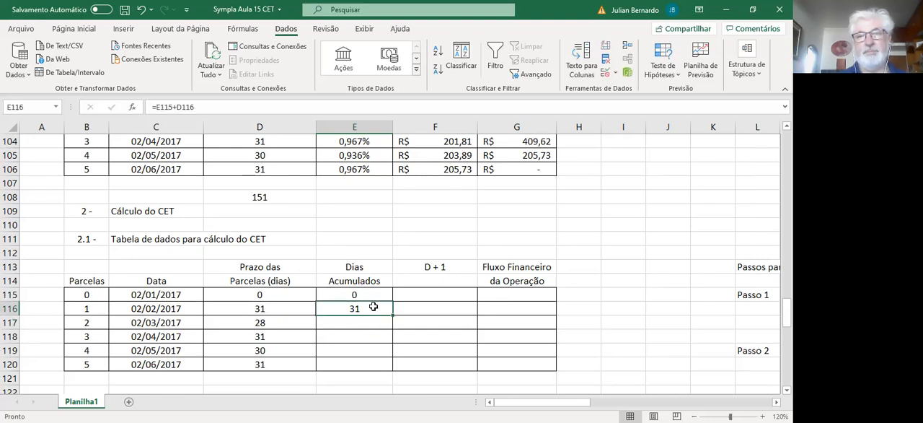
{"action": "left_click_drag", "start_coordinate": [392, 324], "coordinate": [392, 328]}
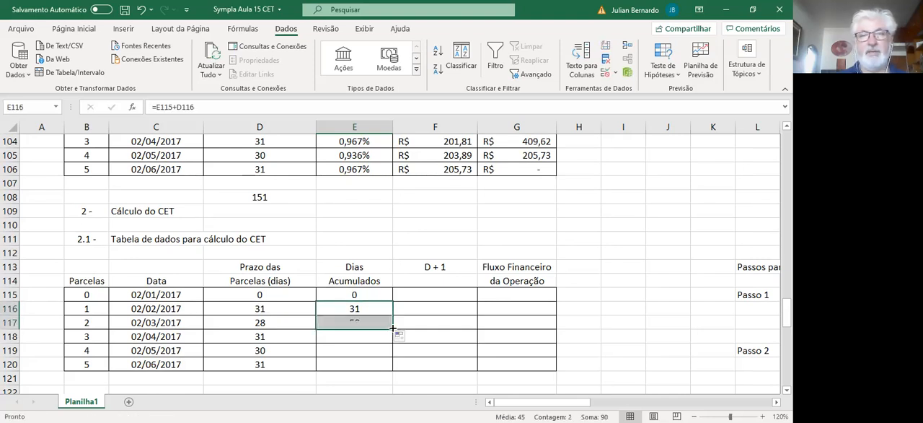
{"action": "left_click", "coordinate": [389, 331]}
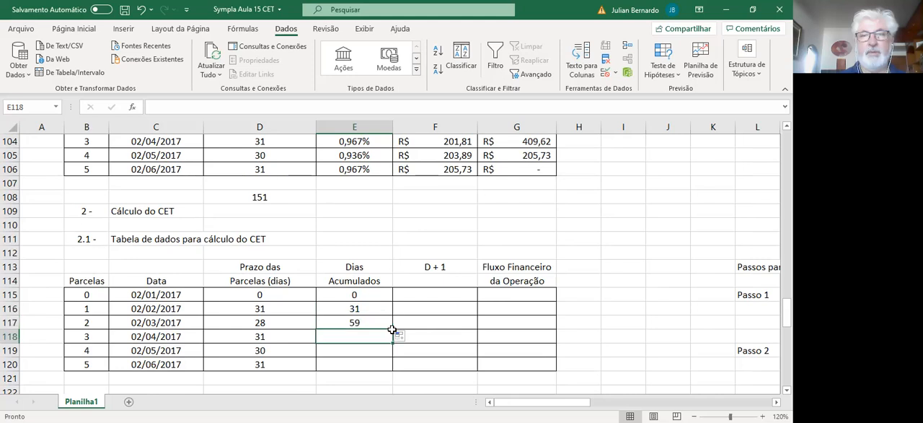
{"action": "left_click", "coordinate": [382, 323]}
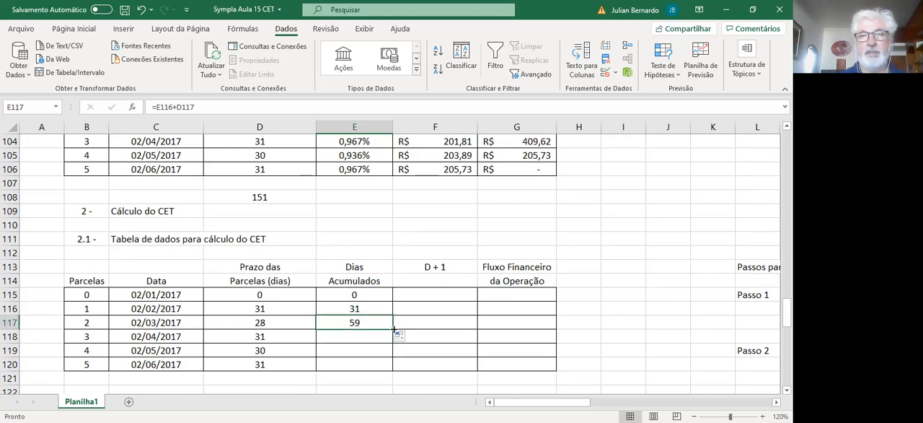
{"action": "left_click_drag", "start_coordinate": [393, 332], "coordinate": [391, 370]}
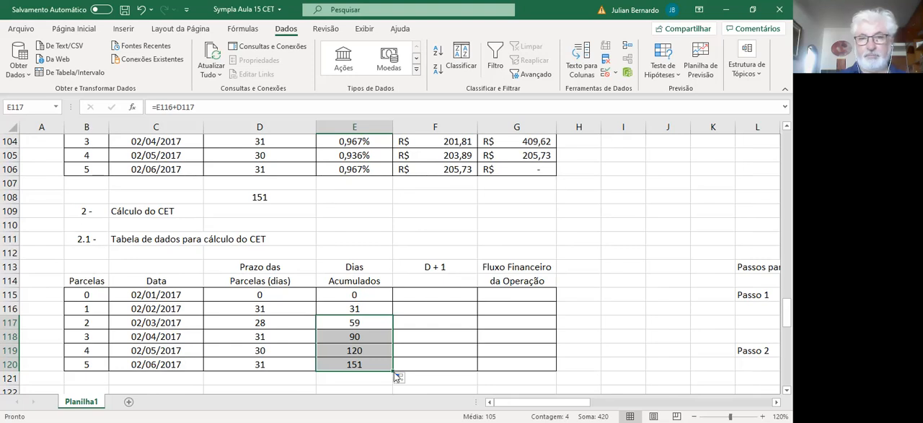
Step: Calculate the D + 1 column with the formula =E115+1 in F115 and copy it down through F120
{"action": "left_click", "coordinate": [441, 291]}
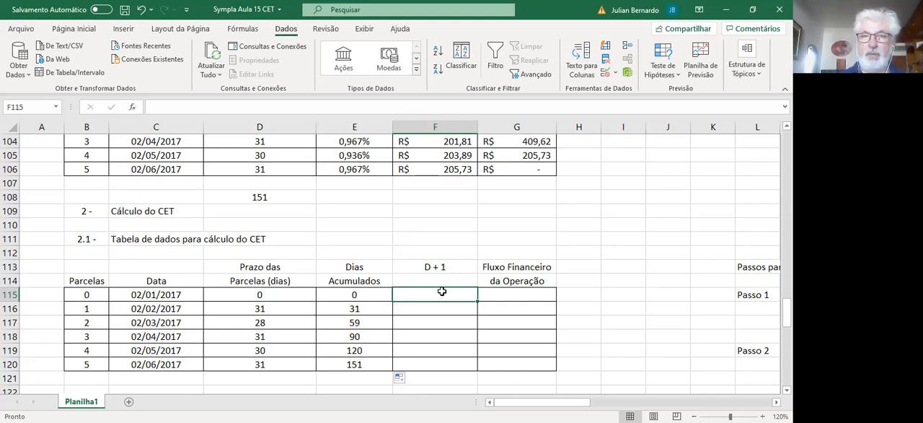
{"action": "type", "text": "="}
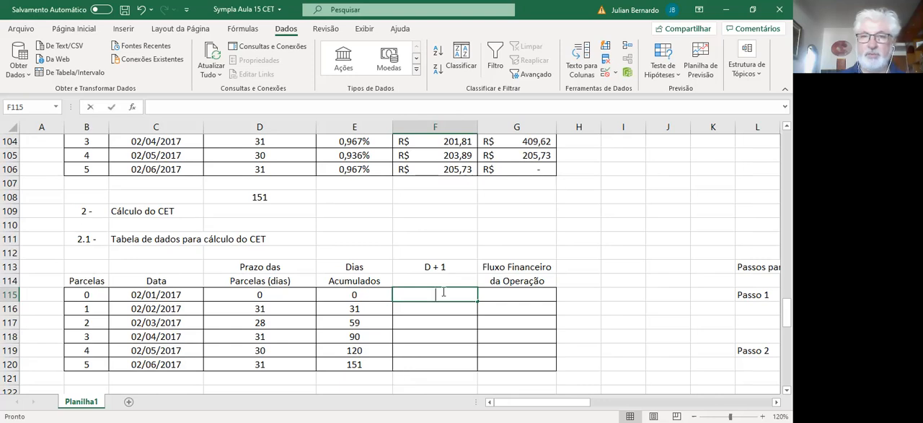
{"action": "left_click", "coordinate": [368, 293]}
{"action": "type", "text": "+1"}
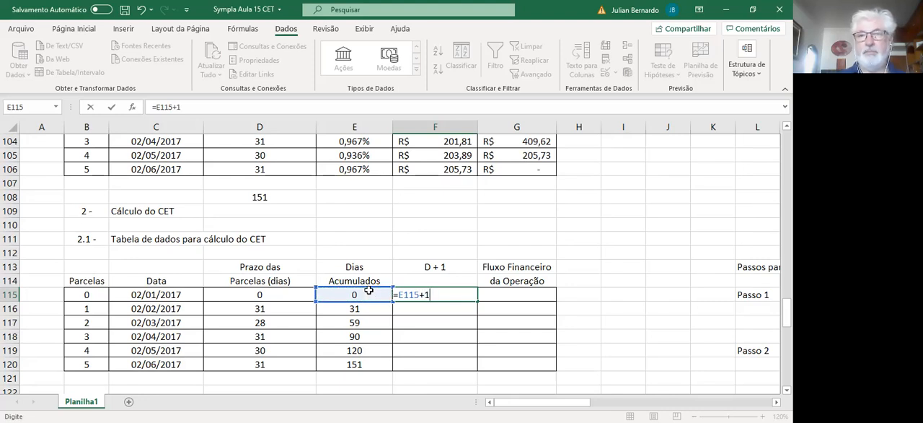
{"action": "key", "text": "Return"}
{"action": "left_click", "coordinate": [454, 294]}
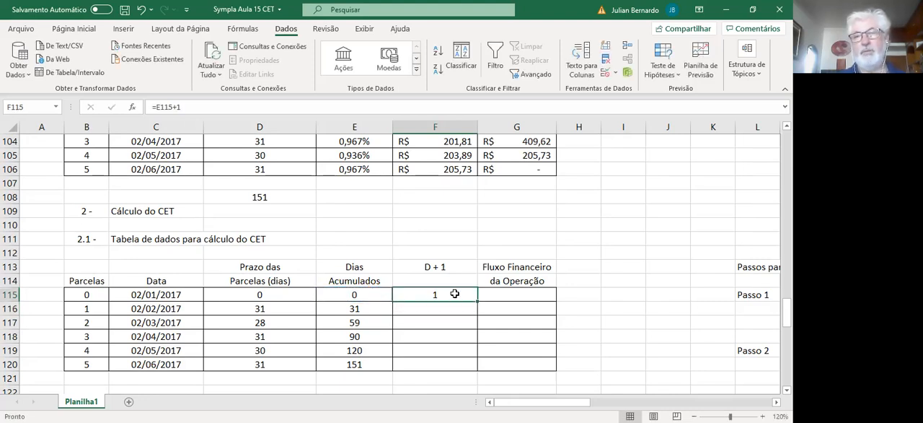
{"action": "left_click_drag", "start_coordinate": [477, 301], "coordinate": [477, 370]}
Step: Review item b) valor liberado ao cliente ou vendedor in the regulation's example for the first cash flow
{"action": "scroll", "coordinate": [476, 370], "scroll_direction": "right", "scroll_amount": 1}
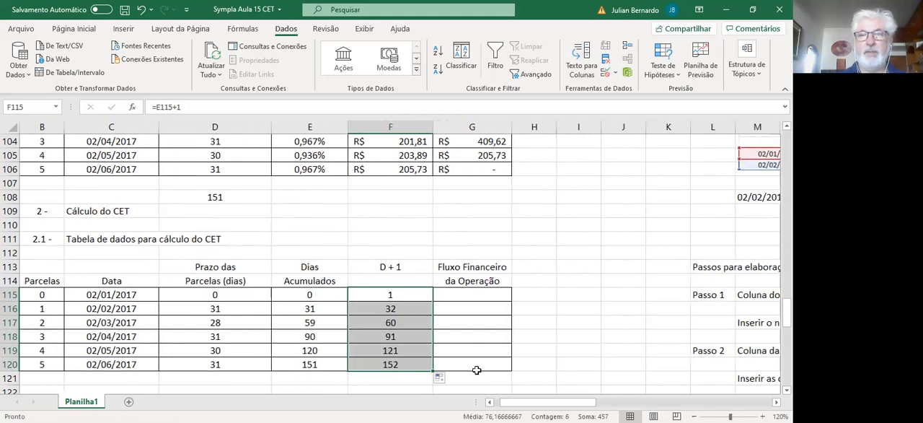
{"action": "left_click", "coordinate": [477, 296]}
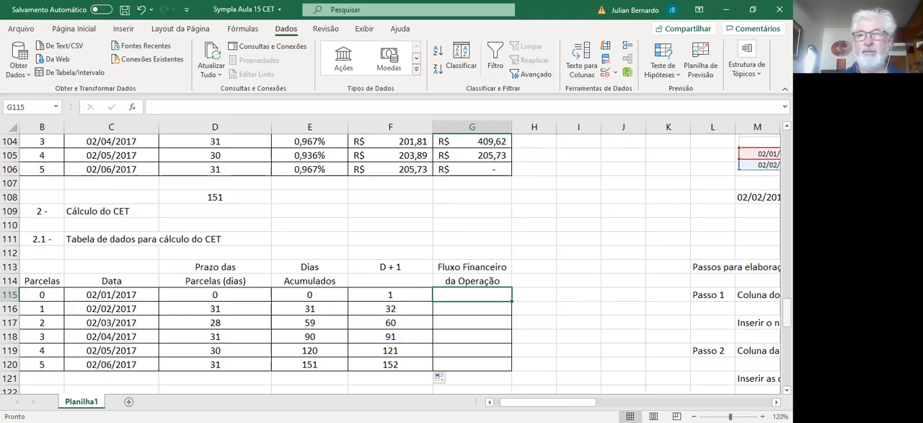
{"action": "left_click_drag", "start_coordinate": [787, 310], "coordinate": [786, 191]}
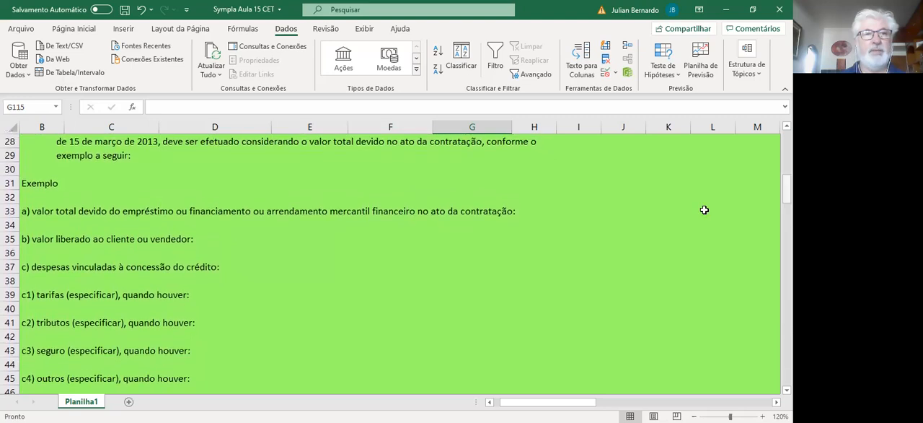
{"action": "left_click", "coordinate": [40, 242]}
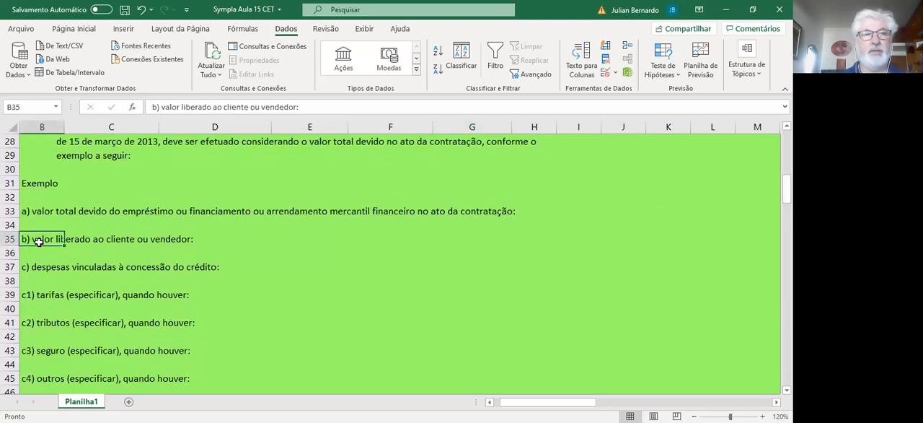
{"action": "left_click", "coordinate": [92, 250]}
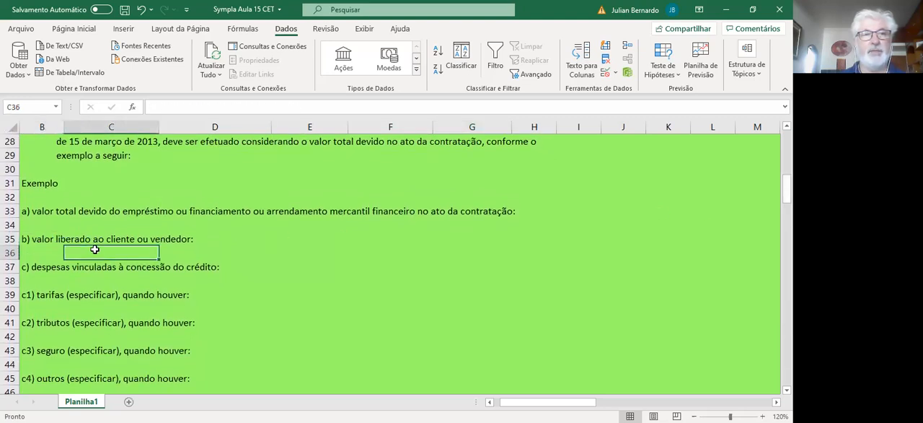
{"action": "left_click", "coordinate": [214, 237]}
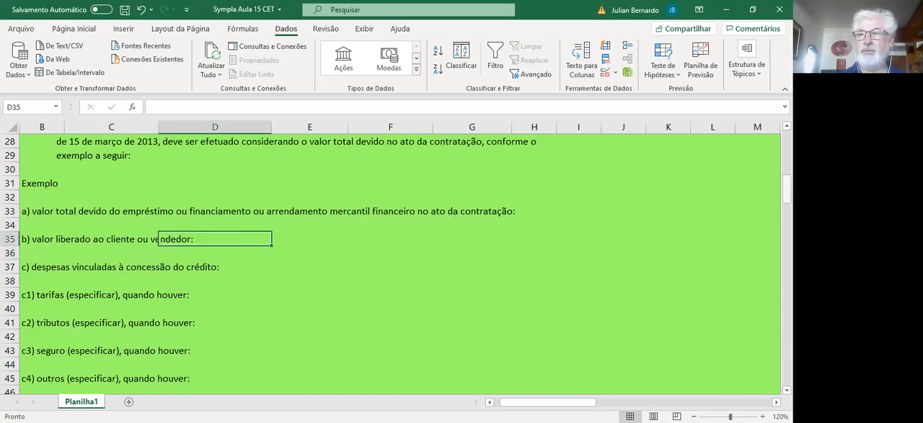
{"action": "left_click_drag", "start_coordinate": [787, 189], "coordinate": [787, 290]}
Step: Link the Fluxo Financeiro da Operação of parcela 0 in G115 to the Saldo a ser liberado with =E83
{"action": "scroll", "coordinate": [542, 255], "scroll_direction": "down", "scroll_amount": 4}
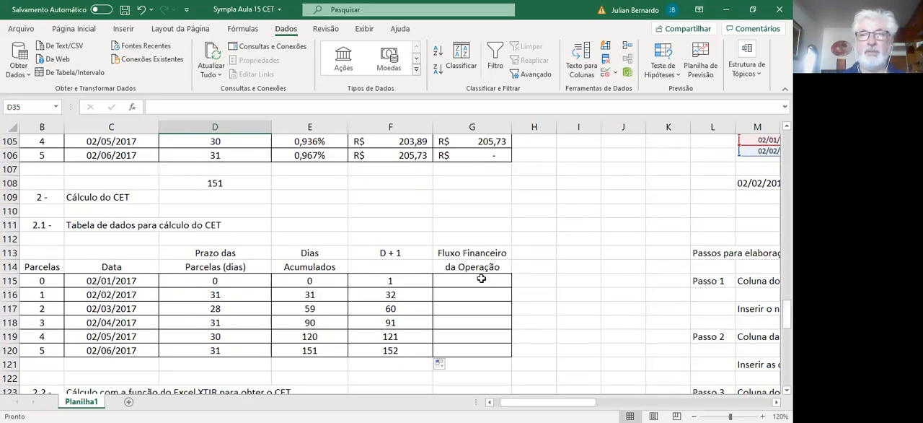
{"action": "left_click", "coordinate": [481, 278]}
{"action": "type", "text": "="}
{"action": "key", "text": "Up"}
{"action": "key", "text": "Up"}
{"action": "key", "text": "Up"}
{"action": "key", "text": "Up"}
{"action": "key", "text": "Up"}
{"action": "key", "text": "Up"}
{"action": "key", "text": "Up"}
{"action": "key", "text": "Up"}
{"action": "key", "text": "Up"}
{"action": "key", "text": "Up"}
{"action": "key", "text": "Up"}
{"action": "key", "text": "Up"}
{"action": "key", "text": "Up"}
{"action": "key", "text": "Up"}
{"action": "key", "text": "Up"}
{"action": "key", "text": "Up"}
{"action": "key", "text": "Up"}
{"action": "key", "text": "Up"}
{"action": "key", "text": "Up"}
{"action": "key", "text": "Up"}
{"action": "key", "text": "Up"}
{"action": "key", "text": "Up"}
{"action": "key", "text": "Up"}
{"action": "key", "text": "Up"}
{"action": "key", "text": "Up"}
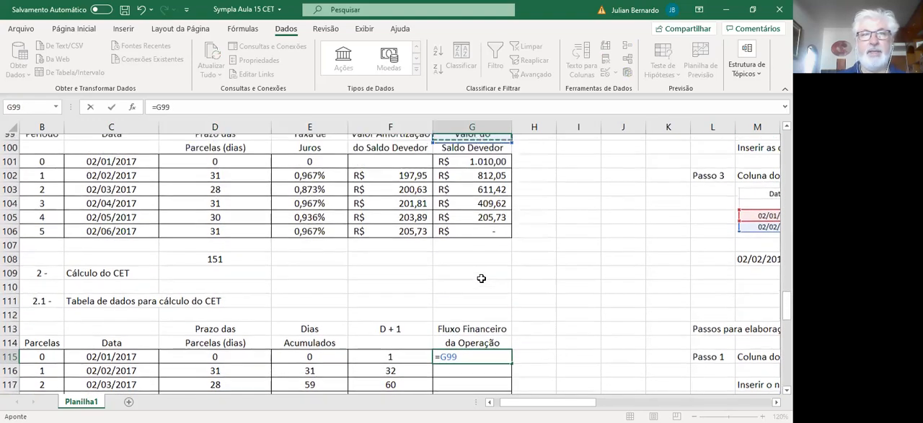
{"action": "key", "text": "Up"}
{"action": "key", "text": "Up"}
{"action": "key", "text": "Up"}
{"action": "key", "text": "Up"}
{"action": "key", "text": "Up"}
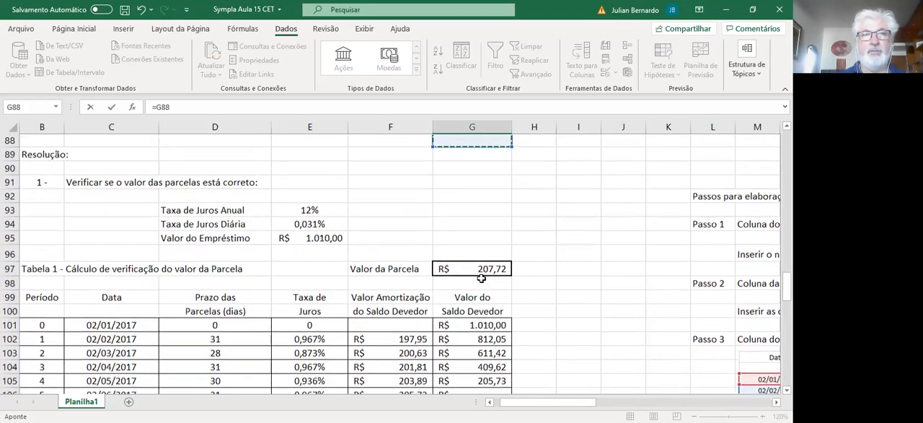
{"action": "key", "text": "Left"}
{"action": "key", "text": "Left"}
{"action": "key", "text": "Left"}
{"action": "key", "text": "Left"}
{"action": "key", "text": "Left"}
{"action": "key", "text": "Left"}
{"action": "key", "text": "Right"}
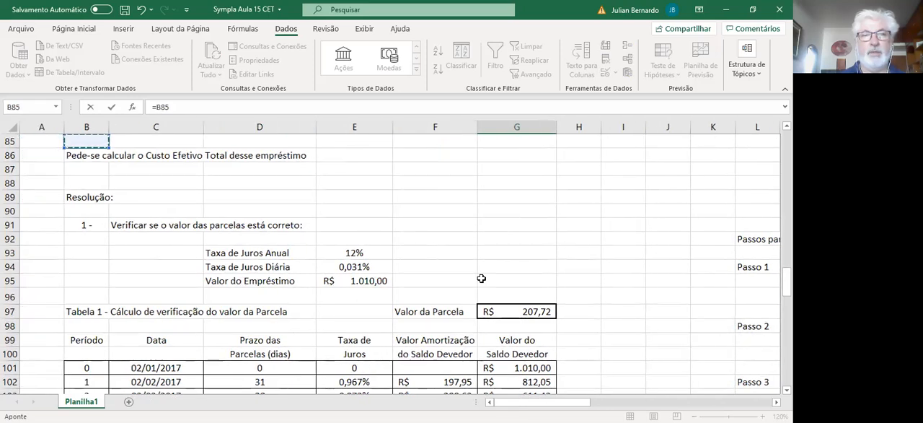
{"action": "key", "text": "Up"}
{"action": "key", "text": "Up"}
{"action": "key", "text": "Up"}
{"action": "key", "text": "Right"}
{"action": "key", "text": "Right"}
{"action": "key", "text": "Right"}
{"action": "key", "text": "Down"}
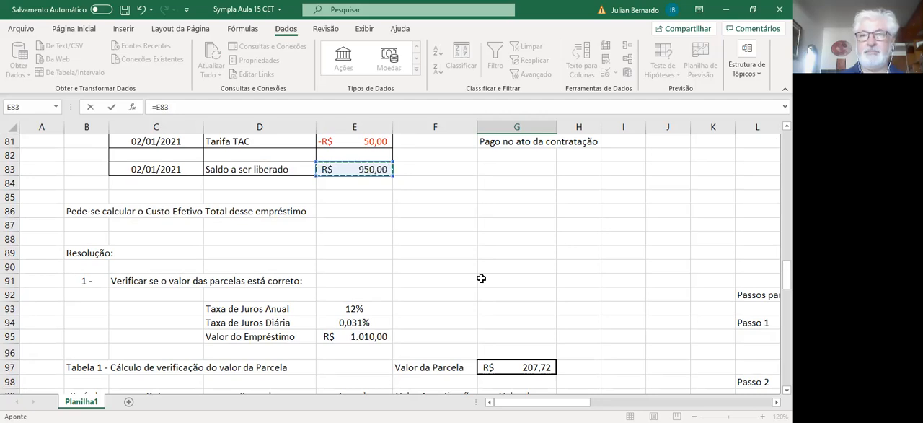
{"action": "key", "text": "Escape"}
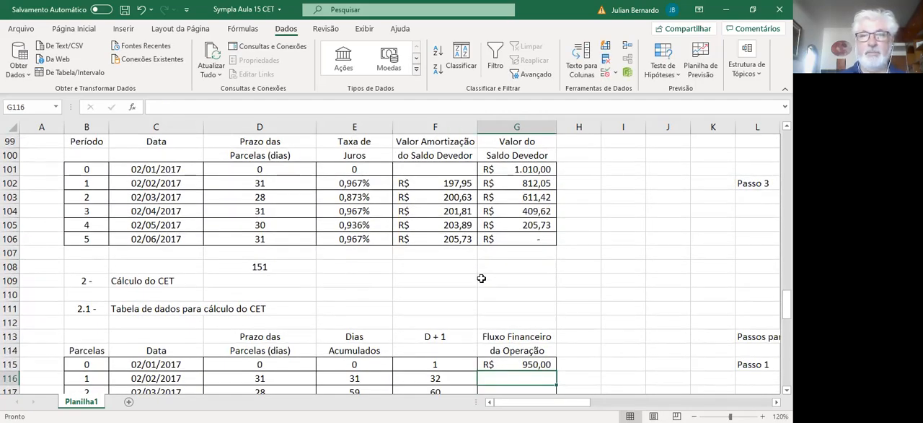
Step: Enter the Fluxo Financeiro of parcela 1 in G116 as the negative Valor da Parcela with =-G97
{"action": "key", "text": "Down"}
{"action": "key", "text": "Down"}
{"action": "key", "text": "Down"}
{"action": "key", "text": "Down"}
{"action": "key", "text": "Down"}
{"action": "key", "text": "Down"}
{"action": "key", "text": "Up"}
{"action": "key", "text": "Up"}
{"action": "key", "text": "Up"}
{"action": "key", "text": "Up"}
{"action": "key", "text": "Up"}
{"action": "key", "text": "Up"}
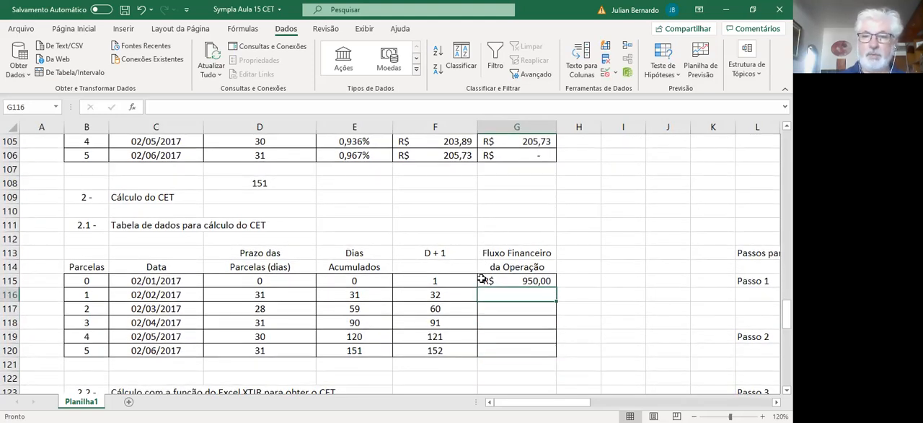
{"action": "type", "text": "-"}
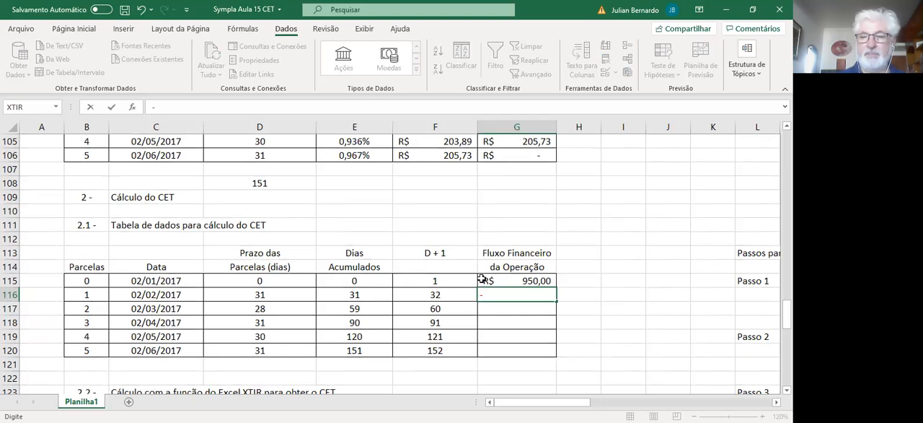
{"action": "key", "text": "Up"}
{"action": "key", "text": "Up"}
{"action": "key", "text": "Up"}
{"action": "key", "text": "Up"}
{"action": "key", "text": "Up"}
{"action": "key", "text": "Up"}
{"action": "key", "text": "Up"}
{"action": "key", "text": "Up"}
{"action": "key", "text": "Up"}
{"action": "key", "text": "Up"}
{"action": "key", "text": "Up"}
{"action": "key", "text": "Up"}
{"action": "key", "text": "Up"}
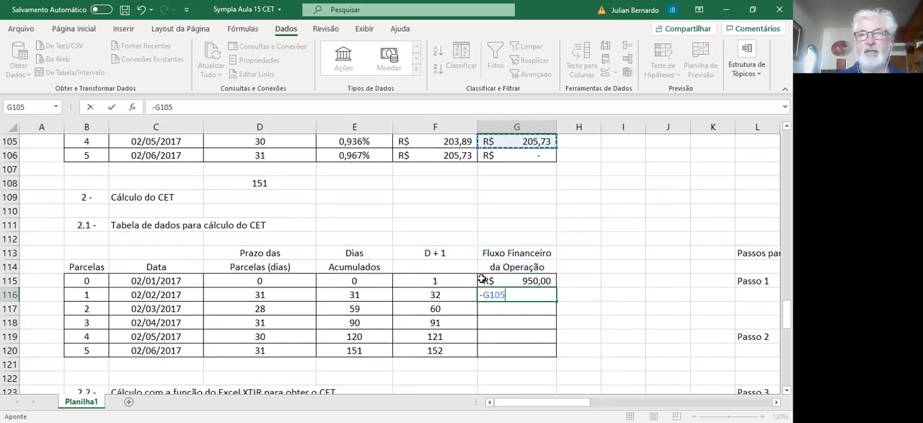
{"action": "key", "text": "Up"}
{"action": "key", "text": "Up"}
{"action": "key", "text": "Up"}
{"action": "key", "text": "Up"}
{"action": "key", "text": "Up"}
{"action": "key", "text": "Up"}
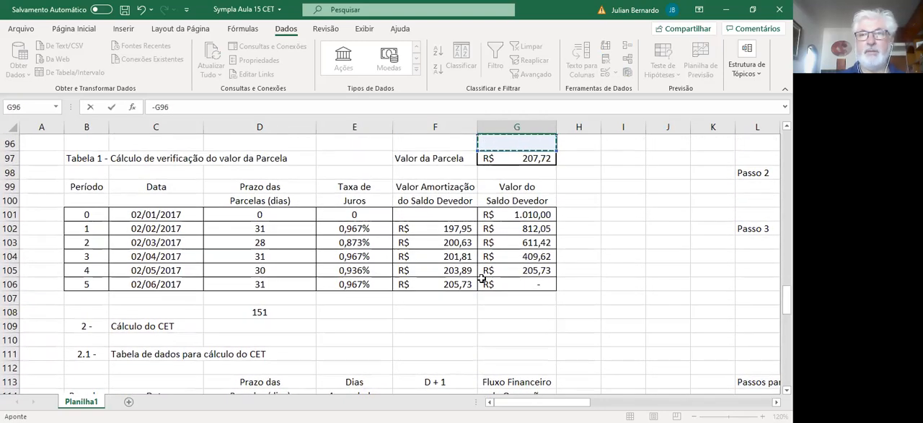
{"action": "key", "text": "ctrl+Return"}
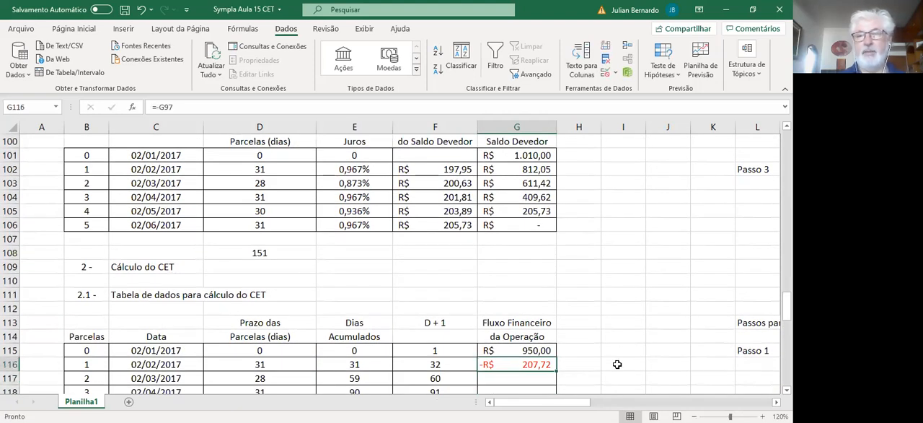
Step: Make the G116 reference absolute as =-$G$97 and copy the formula down through G120
{"action": "double_click", "coordinate": [515, 364]}
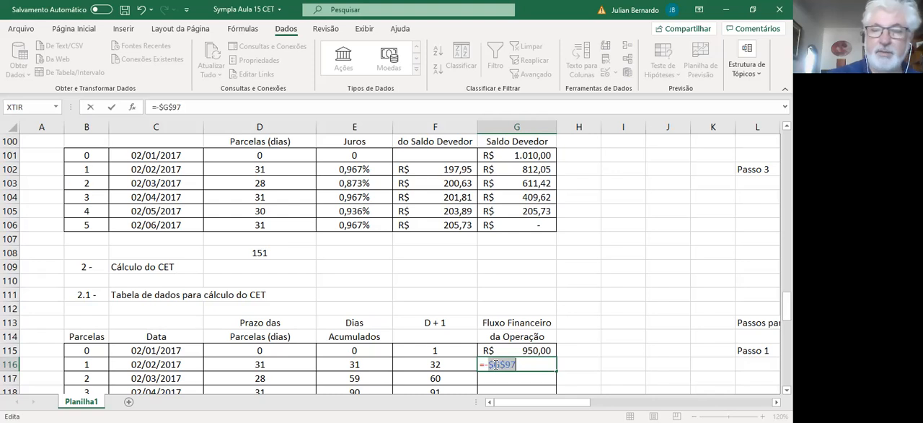
{"action": "key", "text": "Return"}
{"action": "left_click", "coordinate": [503, 367]}
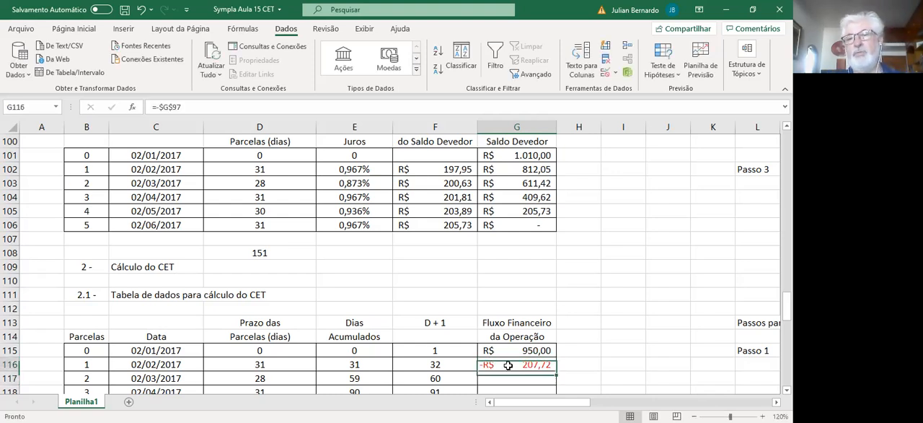
{"action": "mouse_move", "coordinate": [557, 369]}
{"action": "left_mouse_down"}
{"action": "mouse_move", "coordinate": [556, 399]}
{"action": "mouse_move", "coordinate": [552, 359]}
{"action": "left_mouse_up"}
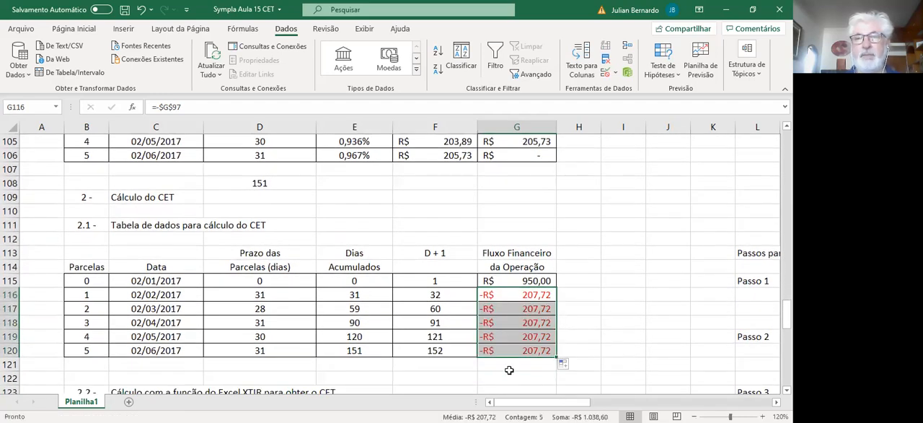
Step: Insert the XTIR function in the Taxa CET anual cell D127 of section 2.2
{"action": "left_click", "coordinate": [476, 375]}
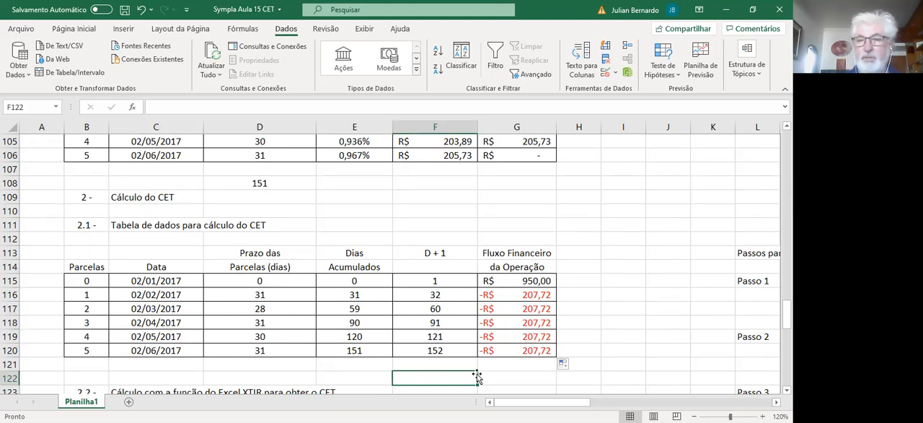
{"action": "key", "text": "Left"}
{"action": "key", "text": "Left"}
{"action": "key", "text": "Left"}
{"action": "key", "text": "Left"}
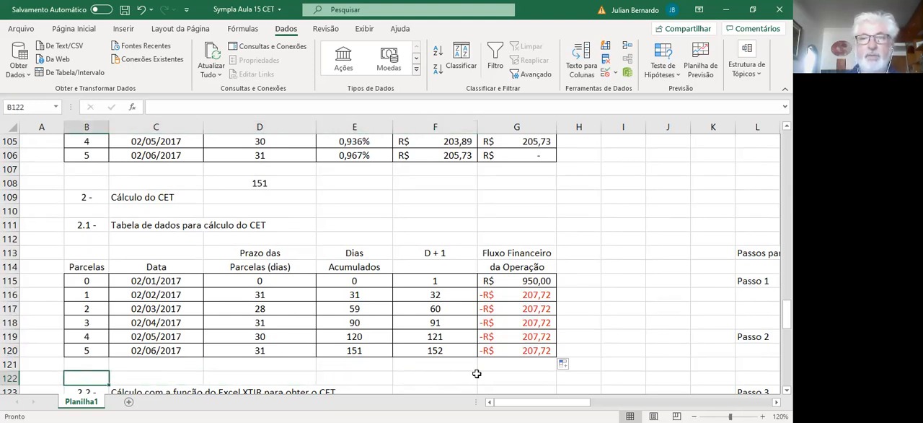
{"action": "key", "text": "Down"}
{"action": "key", "text": "Down"}
{"action": "key", "text": "Down"}
{"action": "key", "text": "Down"}
{"action": "key", "text": "Down"}
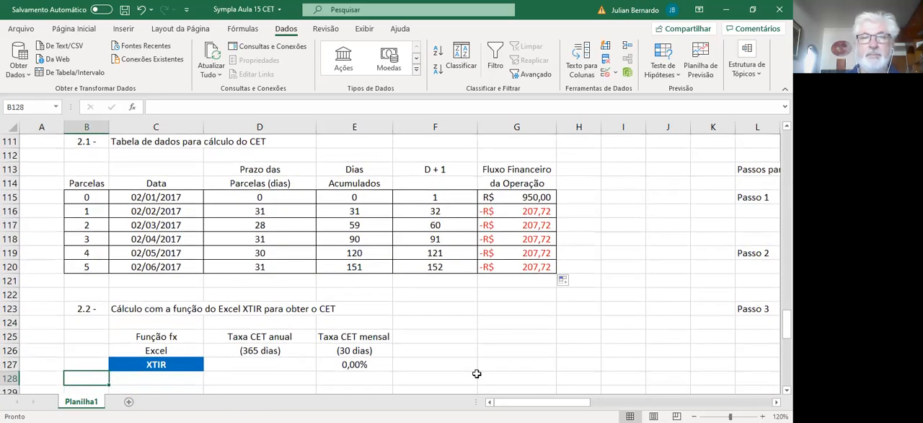
{"action": "key", "text": "Right"}
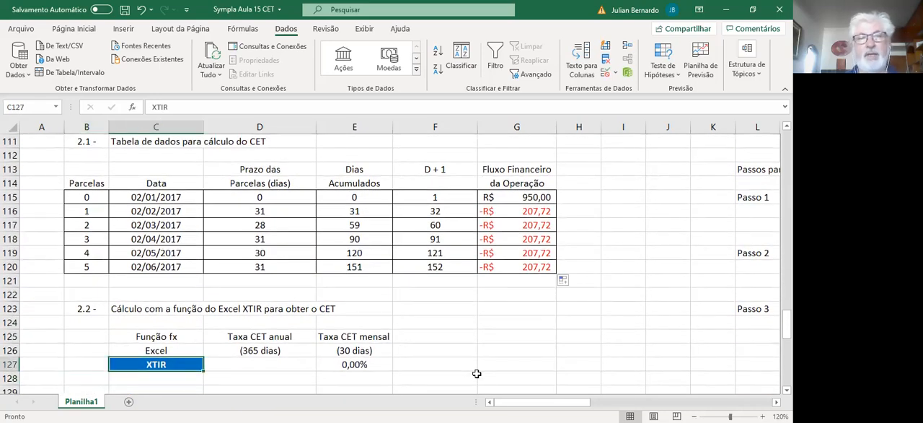
{"action": "key", "text": "Right"}
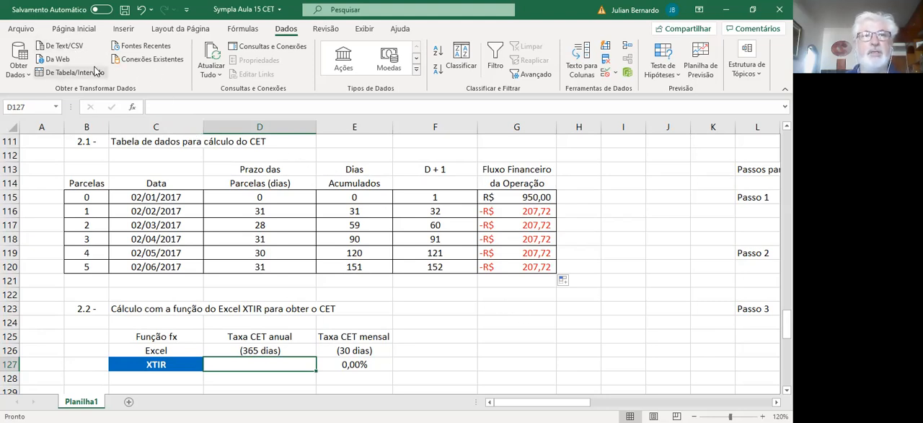
{"action": "left_click", "coordinate": [133, 108]}
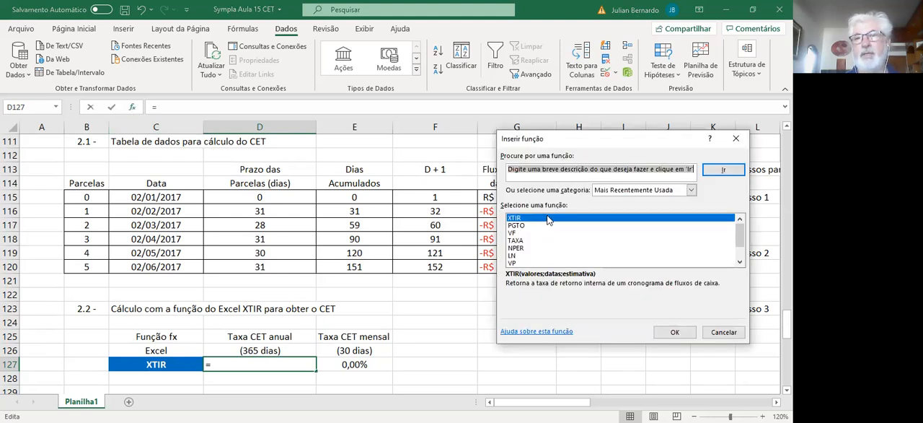
{"action": "left_click", "coordinate": [669, 334]}
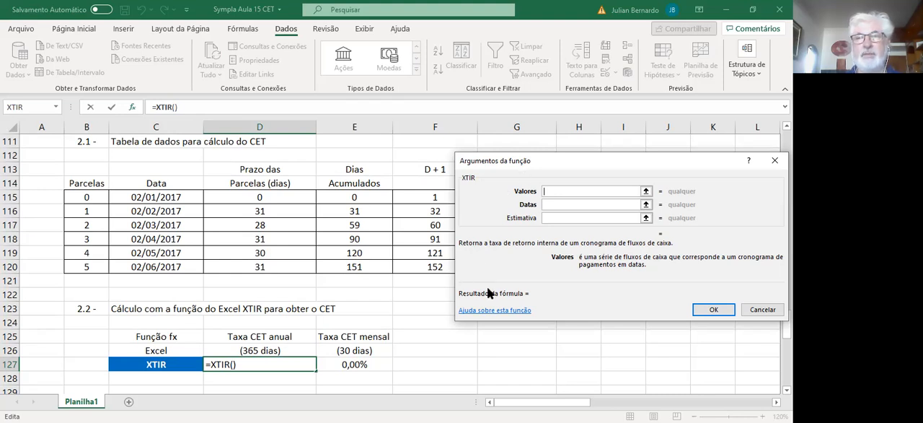
Step: Move the function arguments dialog off the table and set XTIR's Valores argument to G115:G120
{"action": "left_click_drag", "start_coordinate": [505, 300], "coordinate": [486, 422]}
{"action": "left_click", "coordinate": [514, 197]}
{"action": "left_click_drag", "start_coordinate": [513, 197], "coordinate": [519, 230]}
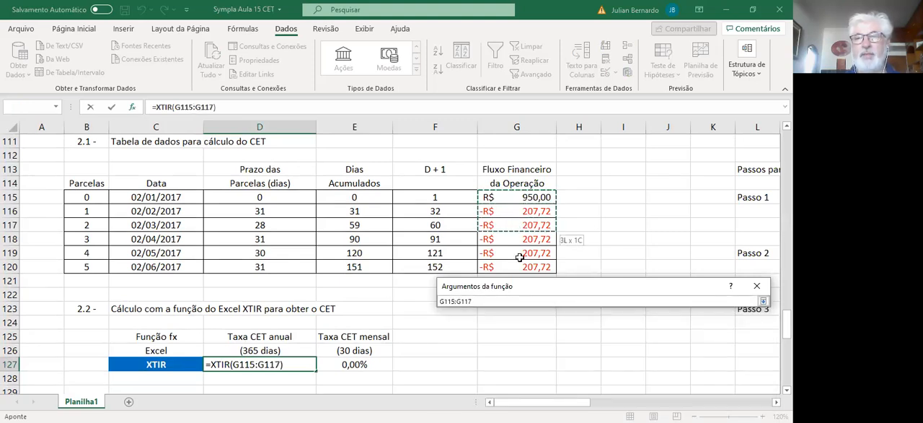
{"action": "left_click_drag", "start_coordinate": [520, 264], "coordinate": [520, 264]}
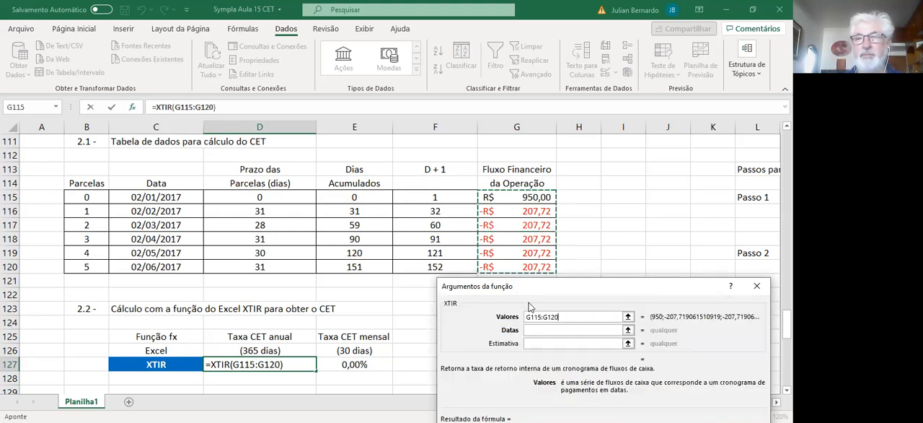
Step: Set XTIR's Datas argument to the D + 1 range F115:F120 and complete the annual CET formula
{"action": "left_click", "coordinate": [531, 328]}
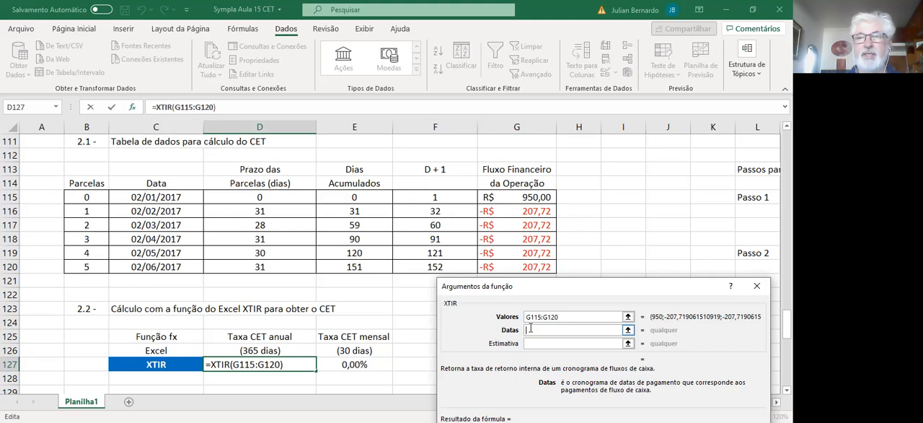
{"action": "left_click", "coordinate": [427, 196]}
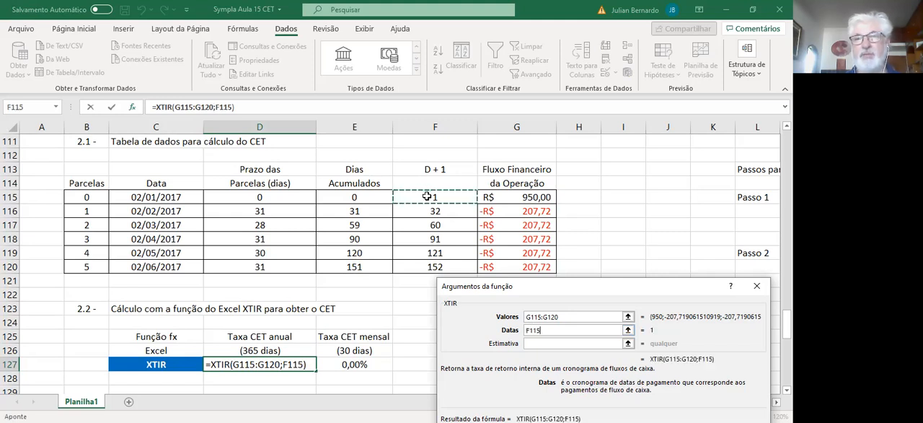
{"action": "left_click", "coordinate": [428, 264], "text": "shift"}
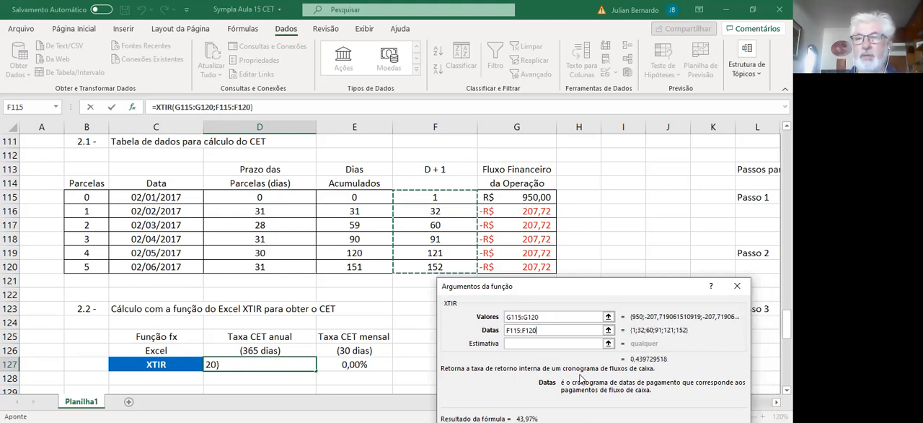
{"action": "key", "text": "Return"}
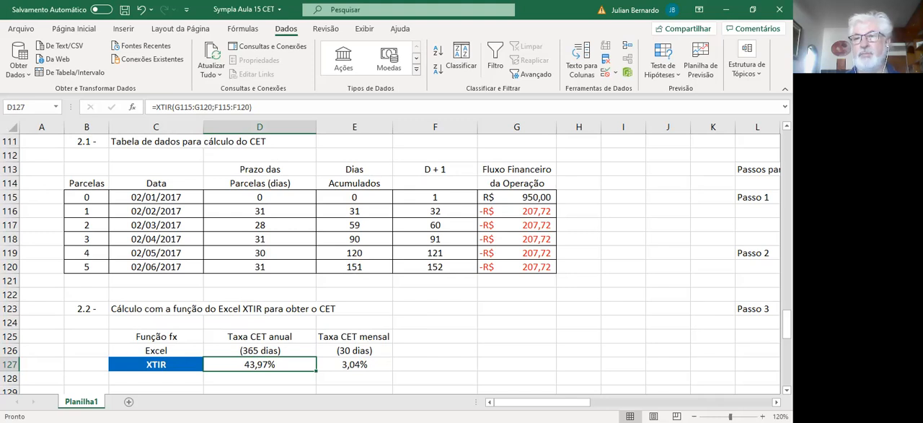
Step: Examine the Taxa CET mensal formula in E127 and Passos 1 to 3 for building Tabela 1
{"action": "left_click", "coordinate": [369, 365]}
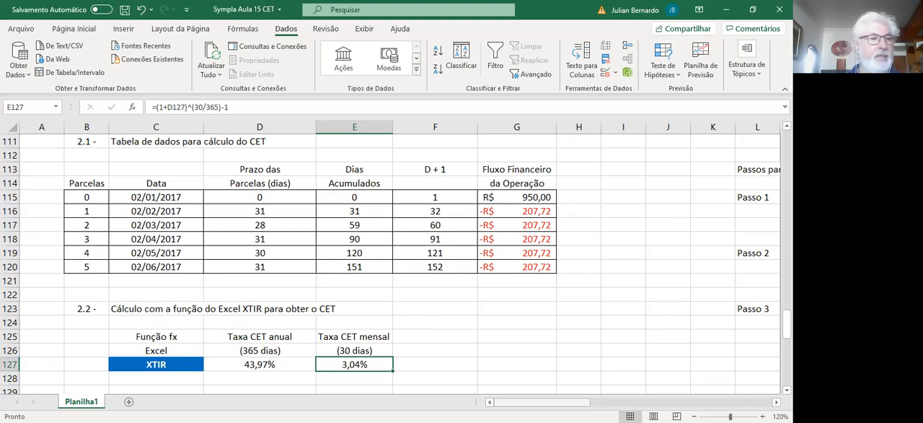
{"action": "left_click_drag", "start_coordinate": [541, 402], "coordinate": [579, 401]}
{"action": "left_click_drag", "start_coordinate": [787, 325], "coordinate": [787, 291]}
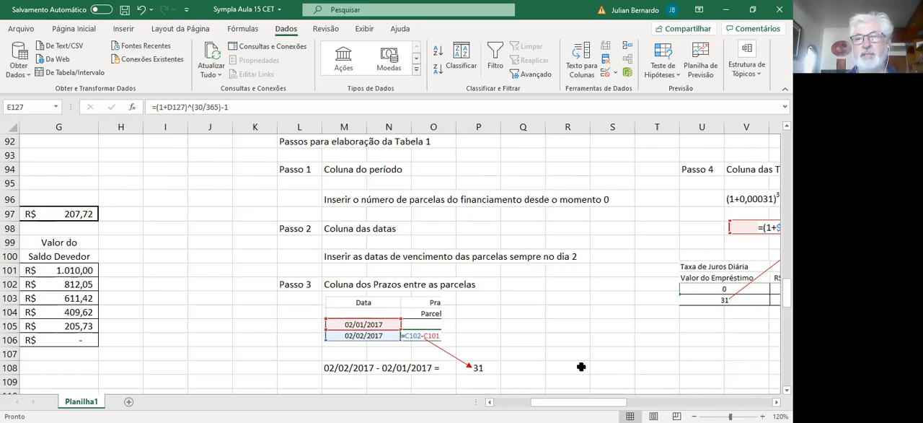
{"action": "left_click_drag", "start_coordinate": [603, 403], "coordinate": [568, 406]}
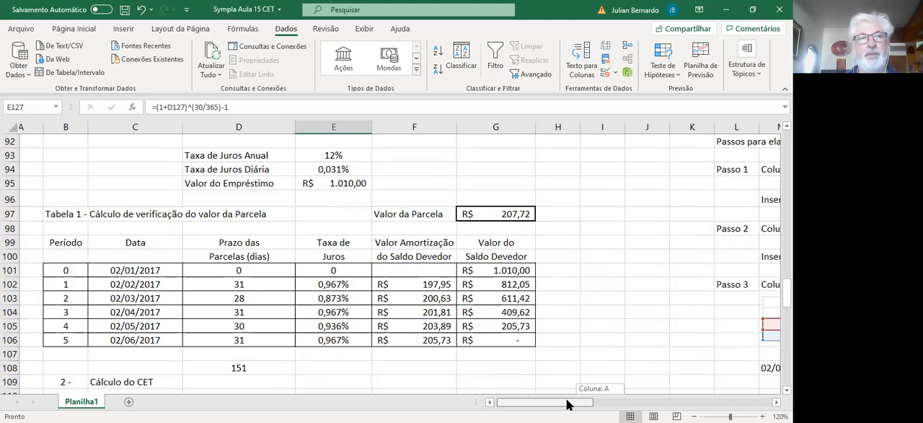
{"action": "left_click_drag", "start_coordinate": [568, 405], "coordinate": [596, 404]}
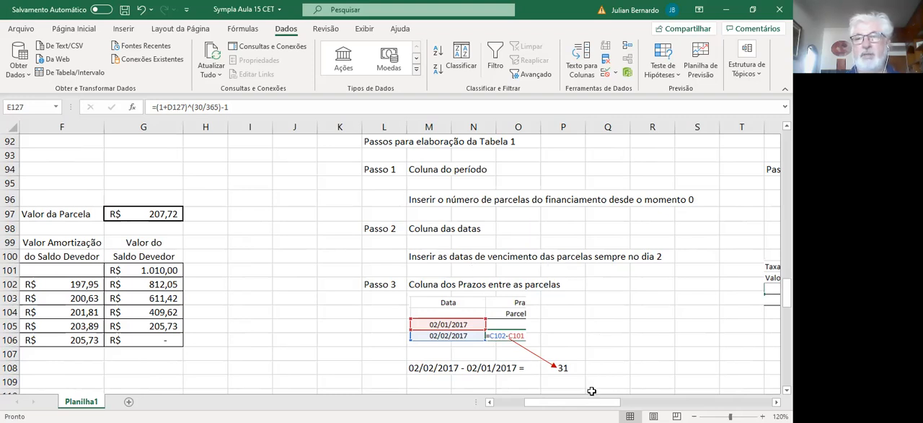
{"action": "left_click_drag", "start_coordinate": [572, 402], "coordinate": [547, 401]}
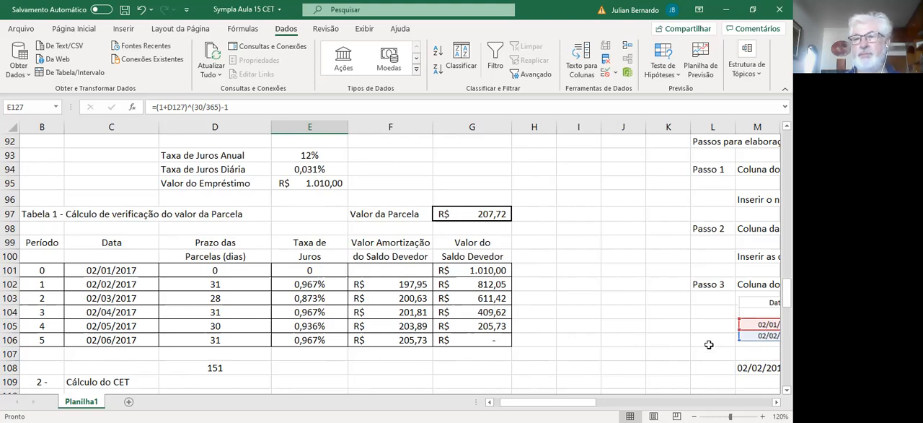
{"action": "left_click_drag", "start_coordinate": [585, 403], "coordinate": [608, 403]}
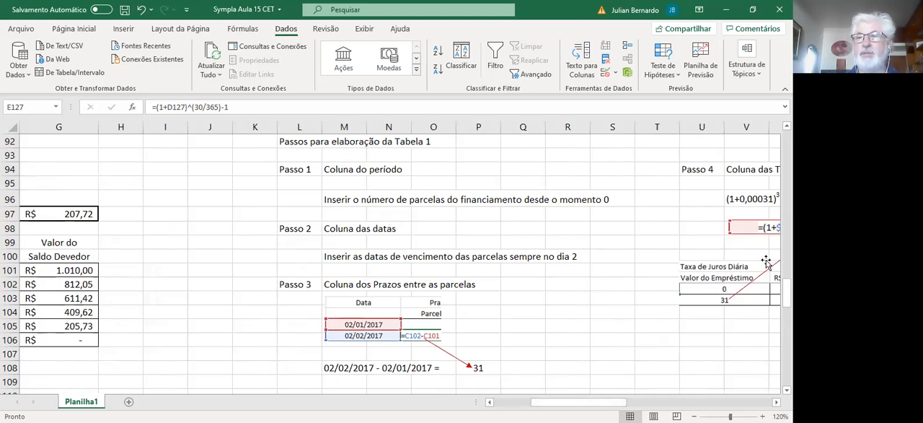
{"action": "scroll", "coordinate": [332, 312], "scroll_direction": "down", "scroll_amount": 2}
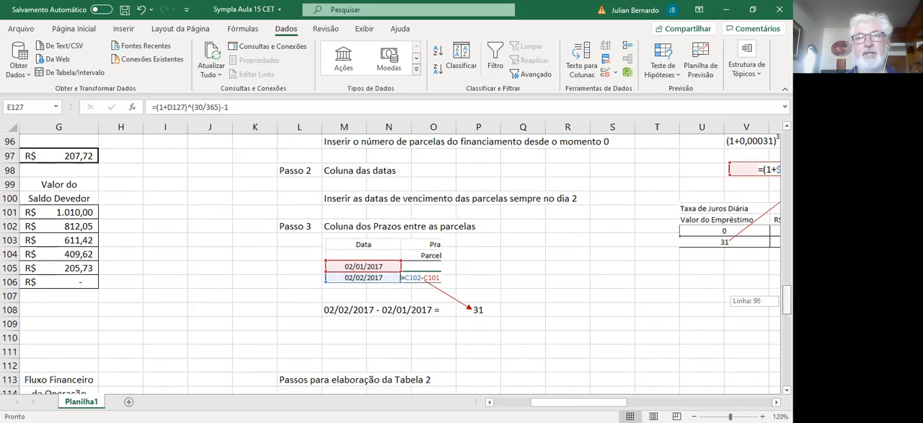
Step: Inspect the Prazo das Parcelas formula of período 1 in cell D102 of Tabela 1
{"action": "left_click_drag", "start_coordinate": [586, 401], "coordinate": [541, 402]}
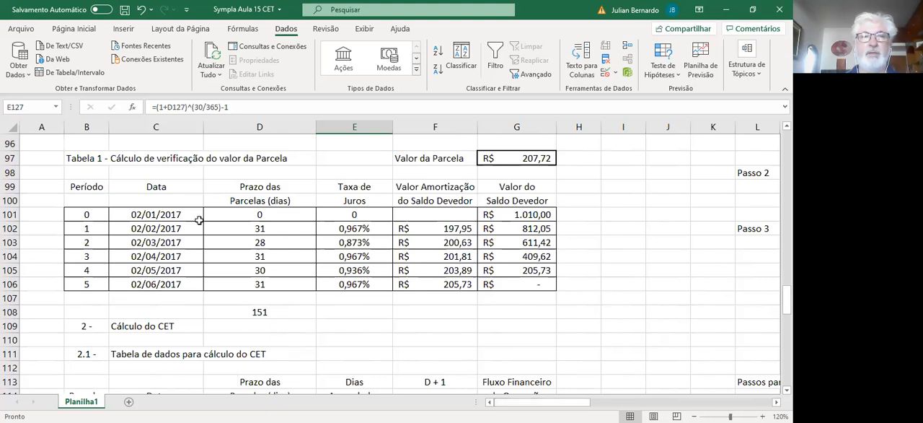
{"action": "left_click", "coordinate": [277, 228]}
{"action": "double_click", "coordinate": [278, 228]}
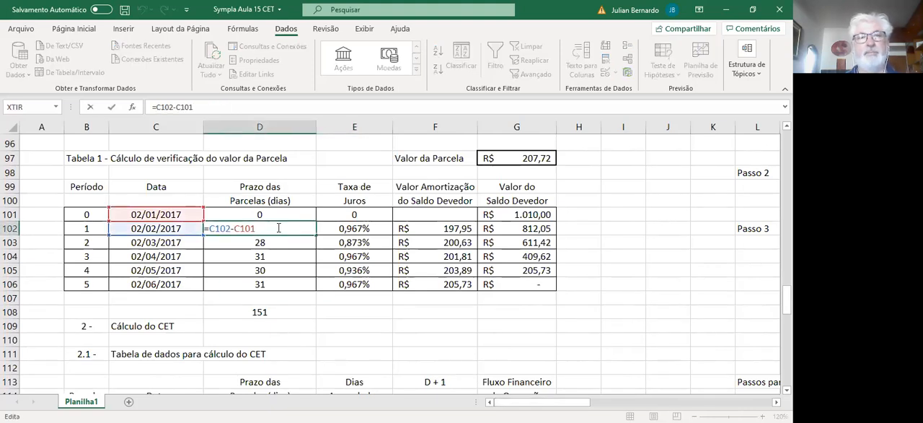
{"action": "key", "text": "Return"}
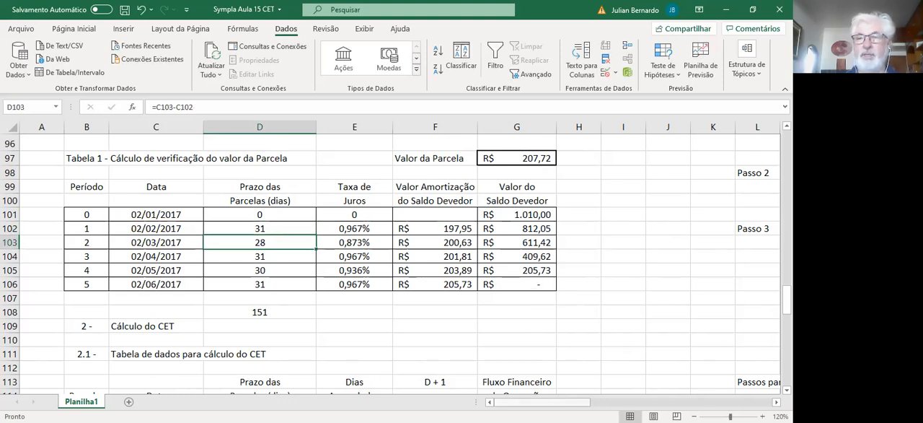
Step: Review Passo 4 on the Coluna das Taxas de Juros and its sample formula in V96
{"action": "left_click_drag", "start_coordinate": [552, 403], "coordinate": [584, 404]}
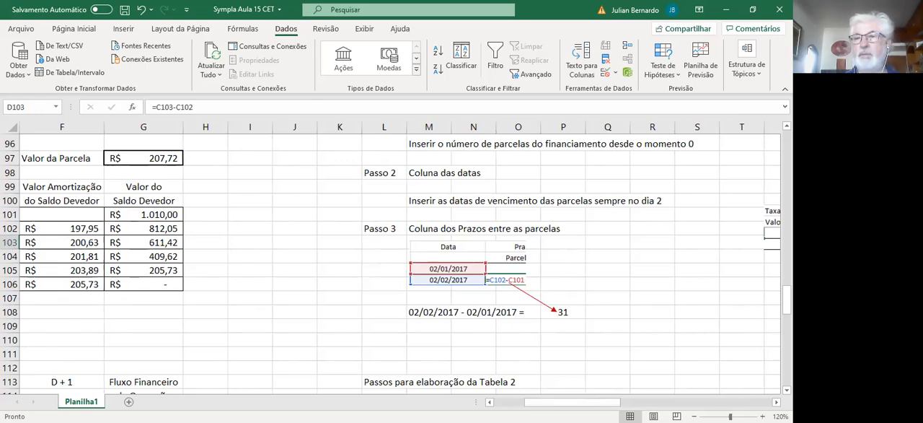
{"action": "mouse_move", "coordinate": [787, 301]}
{"action": "left_mouse_down"}
{"action": "mouse_move", "coordinate": [787, 314]}
{"action": "mouse_move", "coordinate": [787, 288]}
{"action": "mouse_move", "coordinate": [787, 296]}
{"action": "left_mouse_up"}
{"action": "left_click_drag", "start_coordinate": [605, 402], "coordinate": [648, 402]}
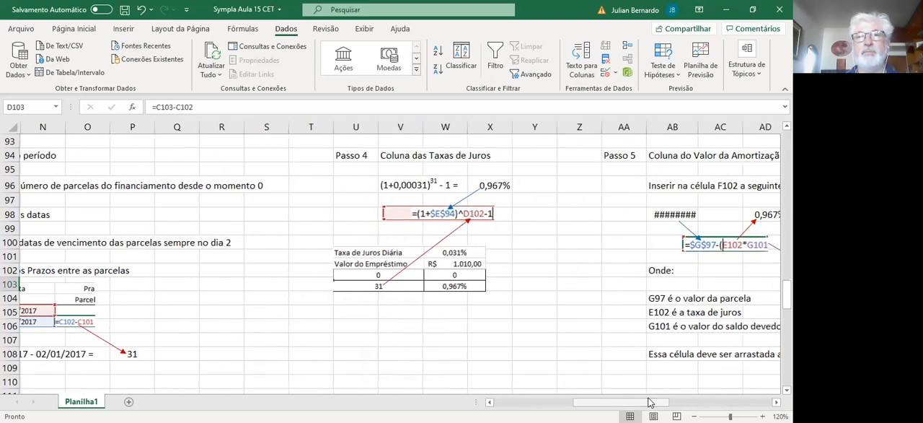
{"action": "left_click", "coordinate": [401, 153]}
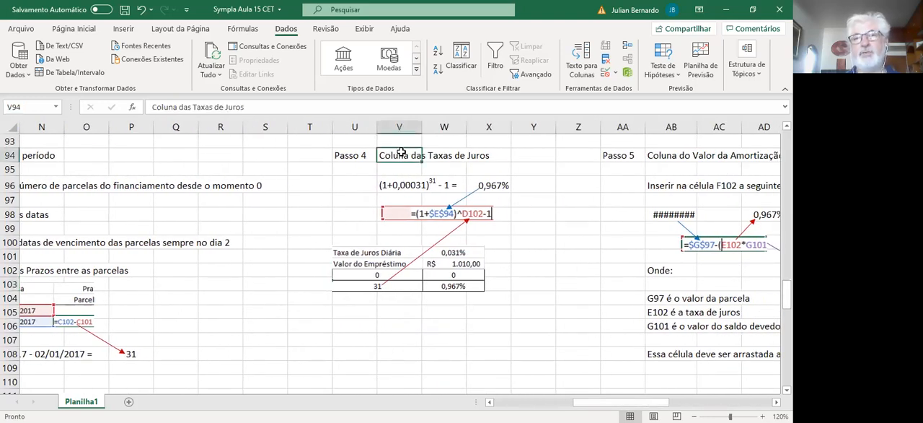
{"action": "left_click", "coordinate": [385, 185]}
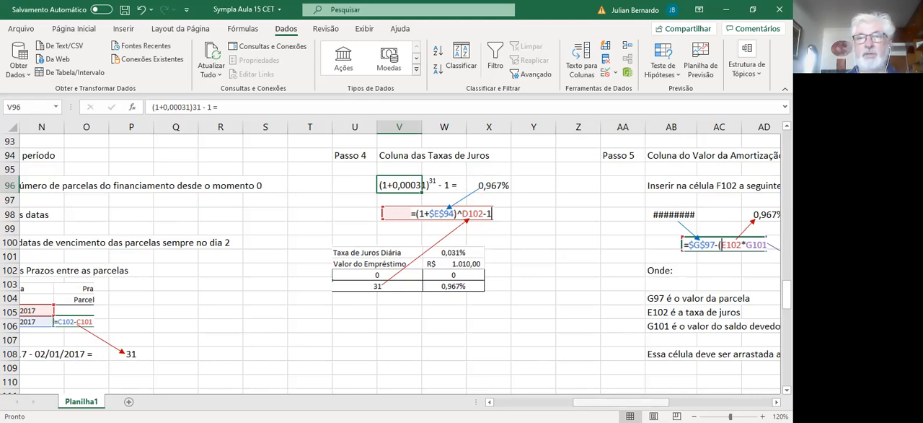
Step: Inspect the Taxa de Juros formulas of períodos 1 and 2 in cells E102 and E103 of Tabela 1
{"action": "left_click_drag", "start_coordinate": [621, 402], "coordinate": [548, 403]}
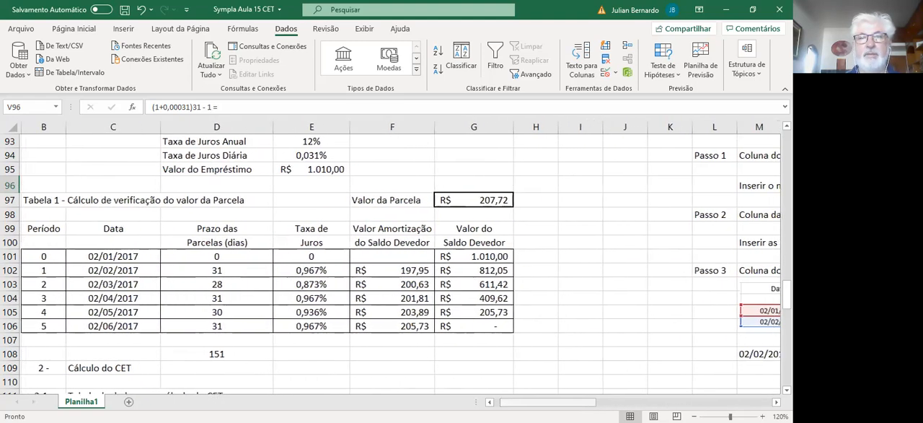
{"action": "double_click", "coordinate": [296, 270]}
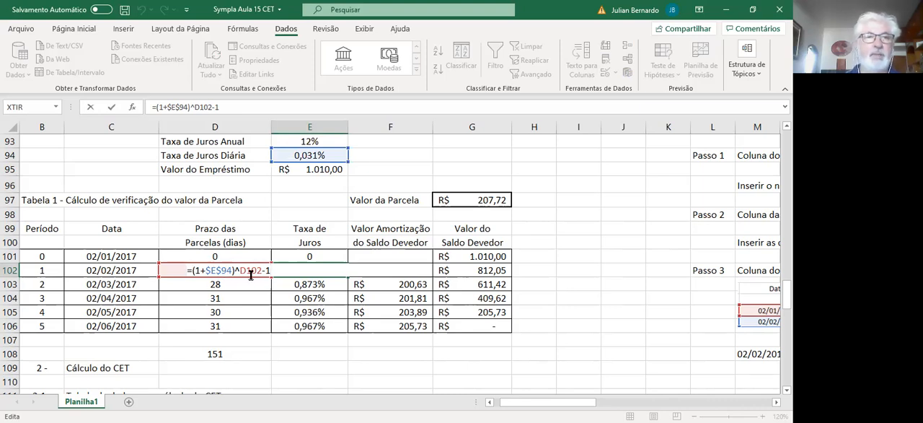
{"action": "key", "text": "Return"}
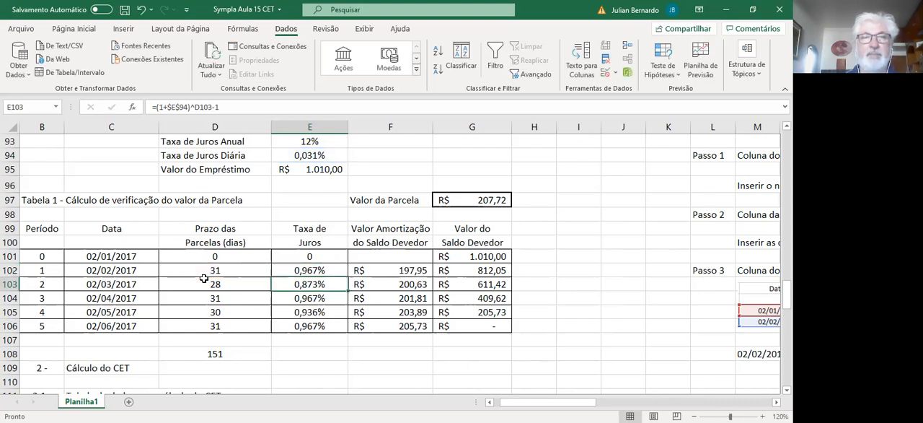
{"action": "double_click", "coordinate": [292, 270]}
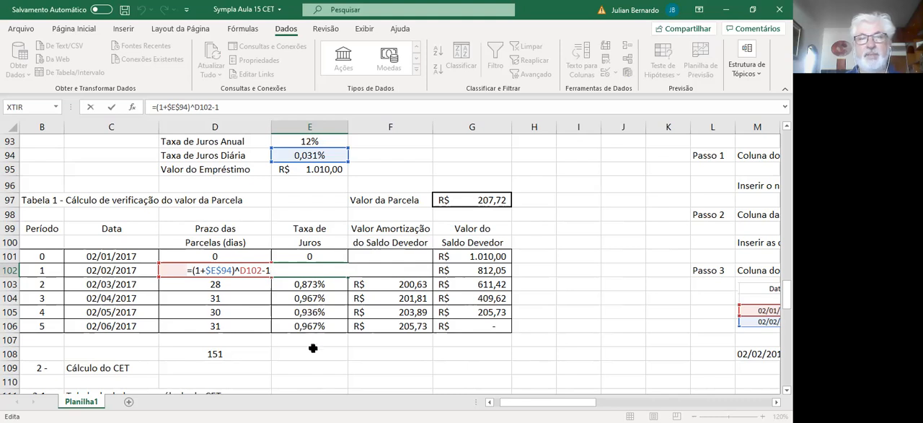
{"action": "key", "text": "Return"}
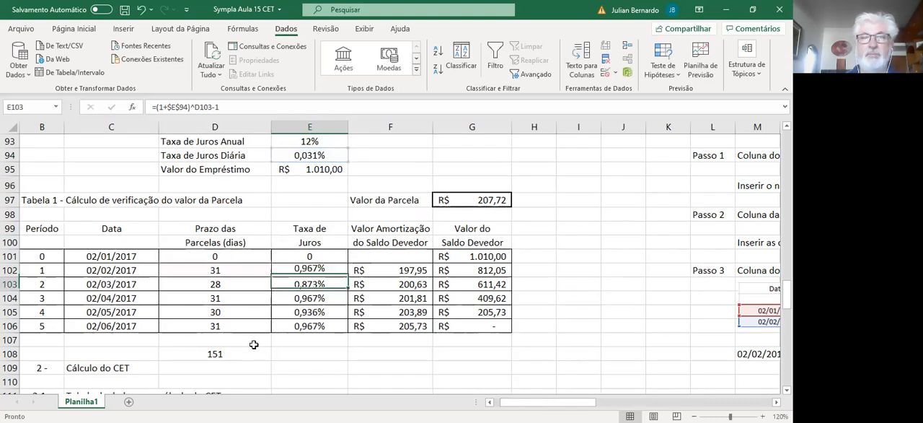
{"action": "double_click", "coordinate": [301, 284]}
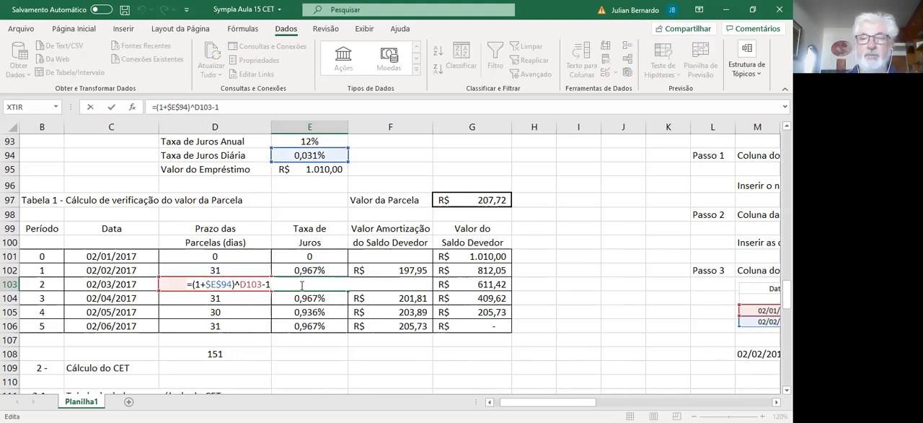
{"action": "key", "text": "Return"}
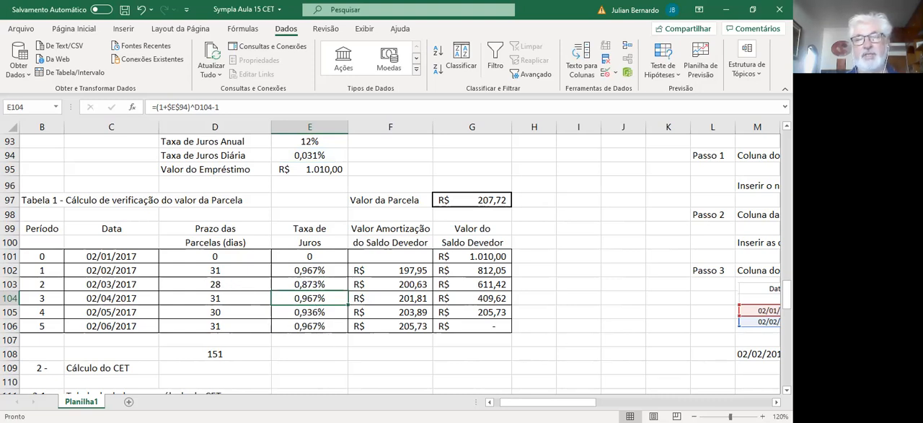
{"action": "left_click_drag", "start_coordinate": [548, 401], "coordinate": [670, 401]}
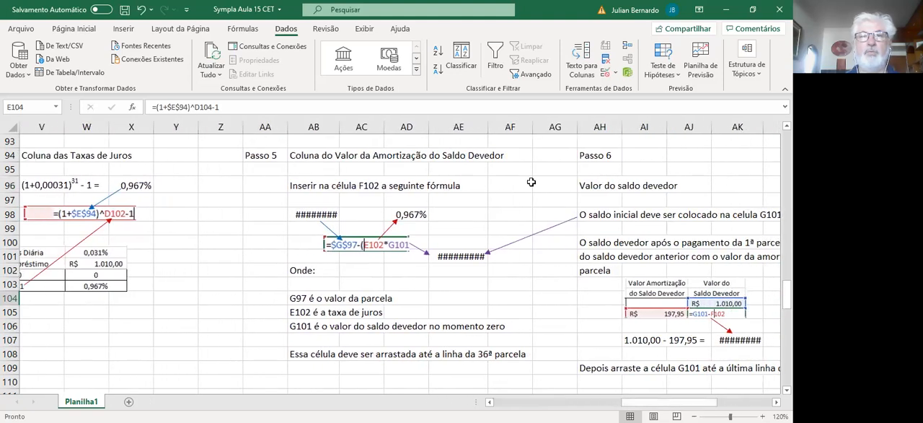
{"action": "double_click", "coordinate": [339, 128]}
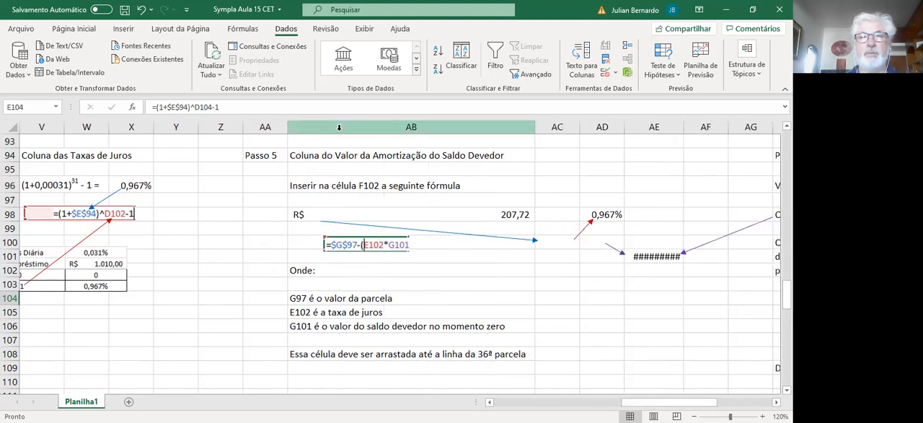
{"action": "left_click", "coordinate": [141, 10]}
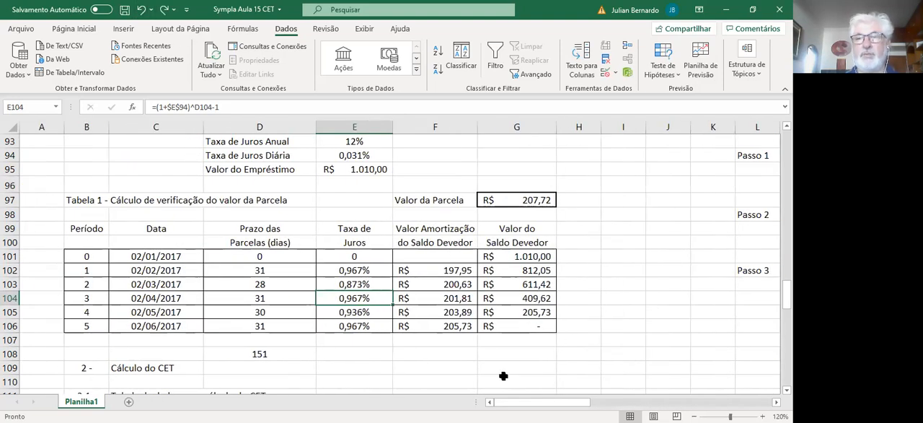
Step: Widen columns AB and AE slightly so the currency amounts in the Passo 5 explanation fit their cells
{"action": "left_click_drag", "start_coordinate": [518, 402], "coordinate": [646, 402]}
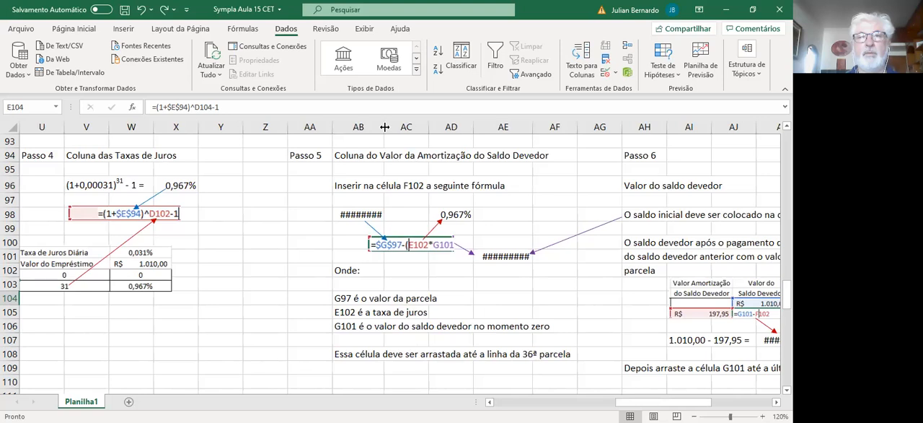
{"action": "left_click_drag", "start_coordinate": [384, 127], "coordinate": [390, 127]}
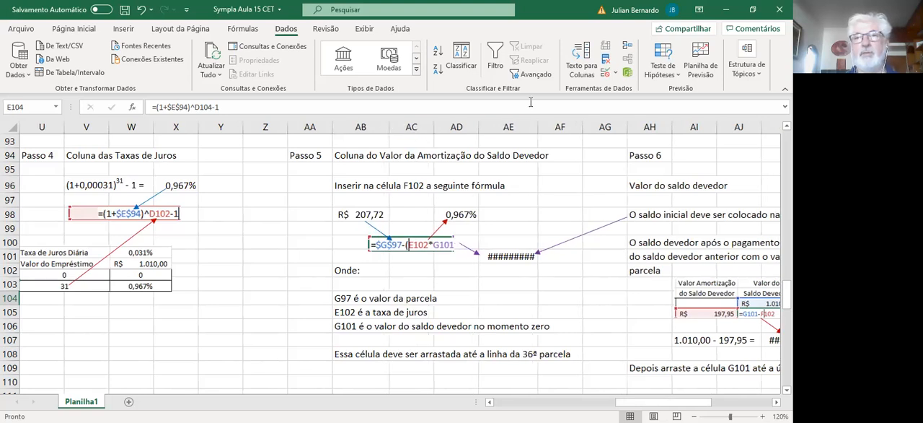
{"action": "left_click_drag", "start_coordinate": [538, 129], "coordinate": [547, 132]}
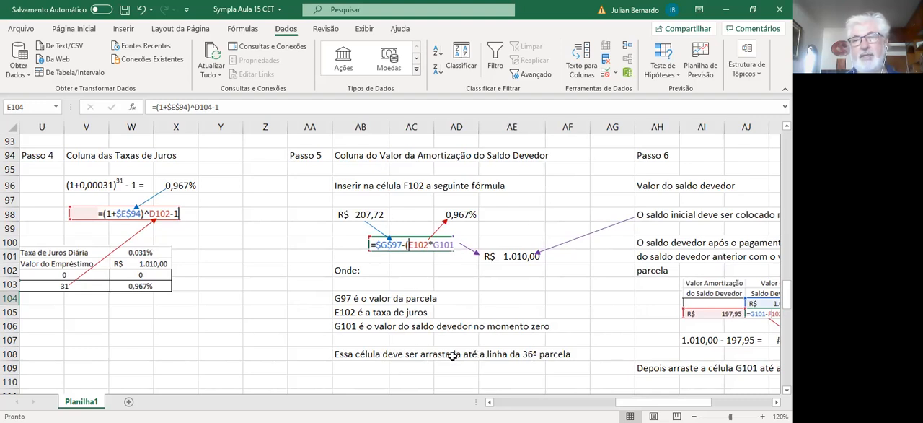
Step: Correct the Passo 5 note in AB108 to say the cell is filled down to the line of the 5ª parcela
{"action": "left_click", "coordinate": [352, 352]}
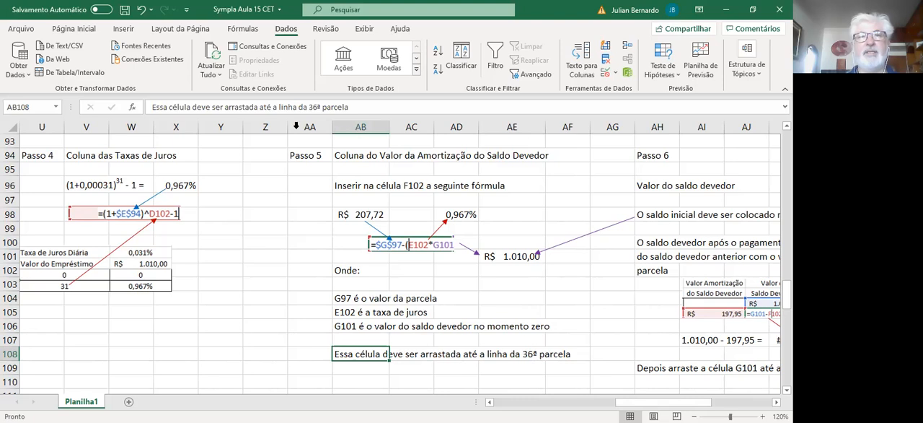
{"action": "left_click_drag", "start_coordinate": [311, 108], "coordinate": [315, 109]}
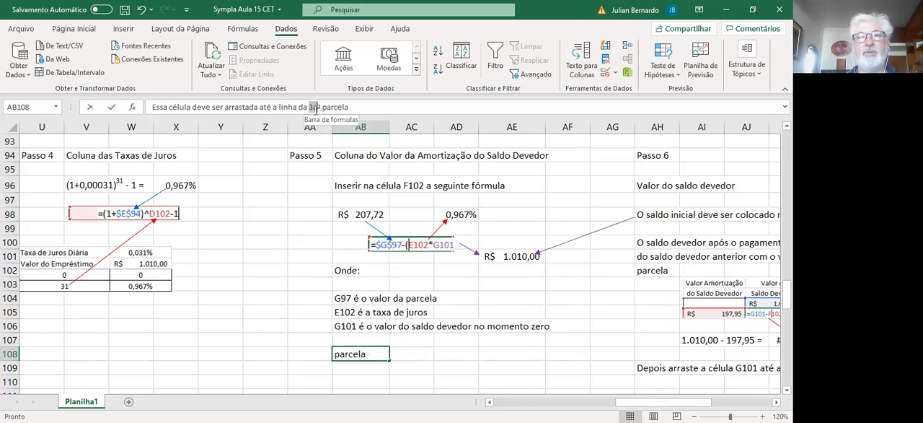
{"action": "type", "text": "5"}
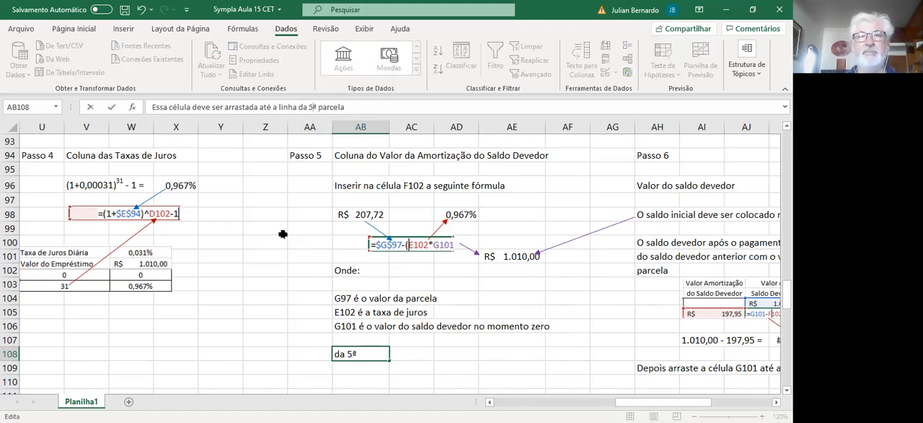
{"action": "left_click", "coordinate": [282, 231]}
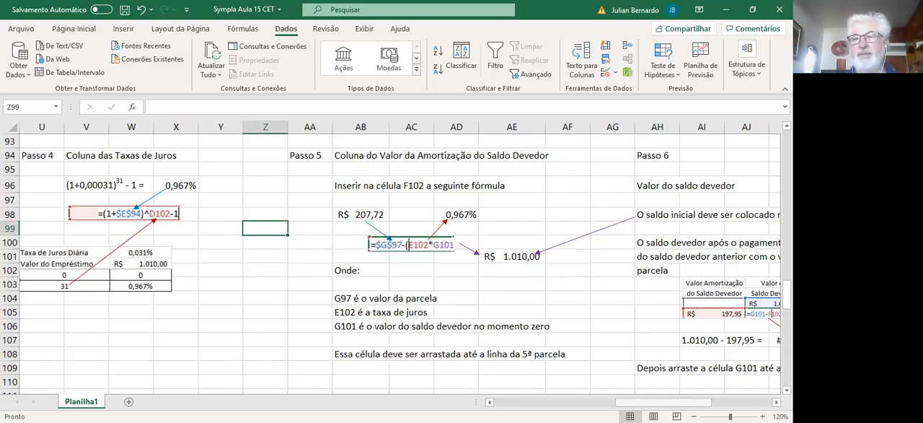
Step: Widen column AK slightly so the currency amount in the Passo 6 subtraction example fits its cell
{"action": "left_click_drag", "start_coordinate": [629, 403], "coordinate": [677, 403]}
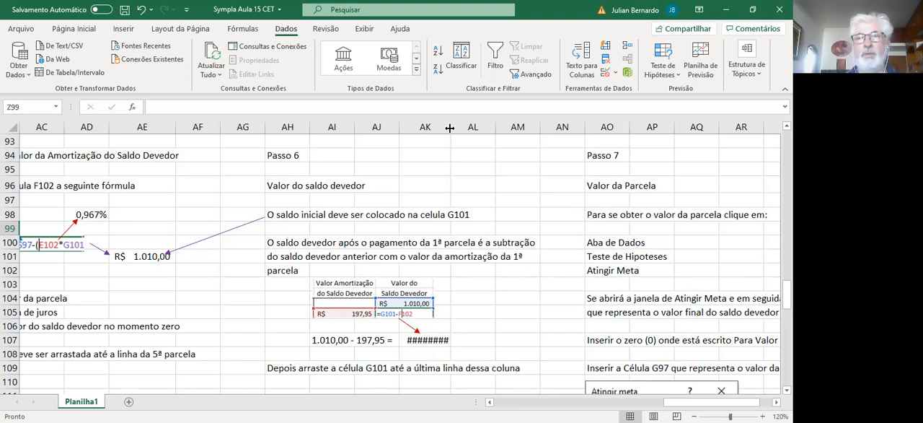
{"action": "left_click_drag", "start_coordinate": [452, 128], "coordinate": [456, 128]}
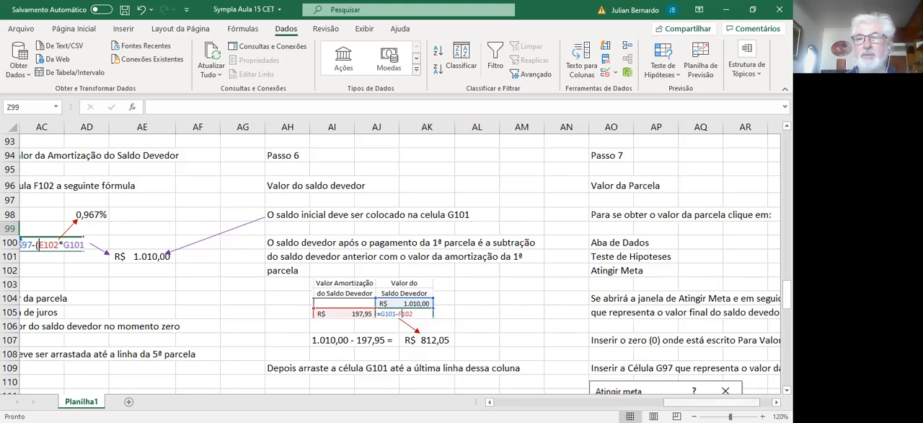
Step: Inspect the amortization formula in F102 and the saldo devedor formulas in G101 and G102 of Tabela 1
{"action": "left_click_drag", "start_coordinate": [722, 402], "coordinate": [516, 402]}
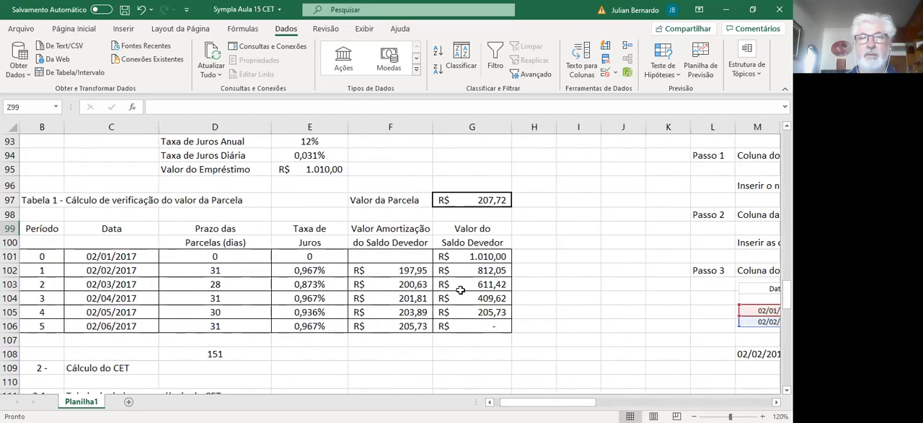
{"action": "double_click", "coordinate": [415, 273]}
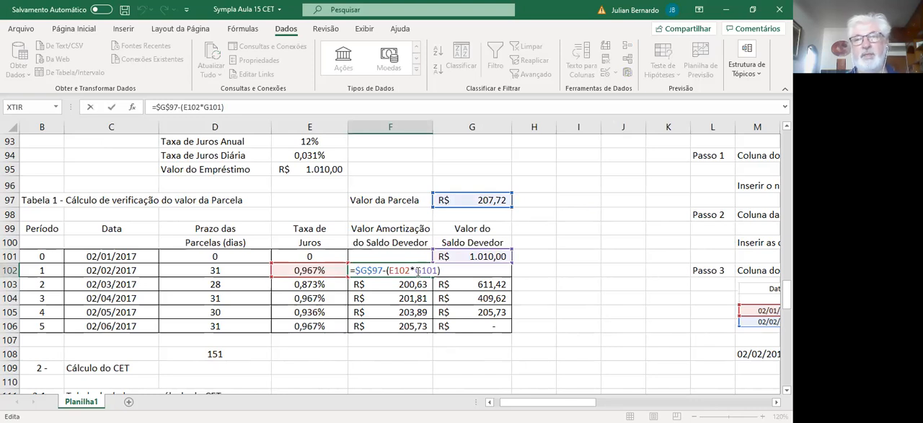
{"action": "key", "text": "Return"}
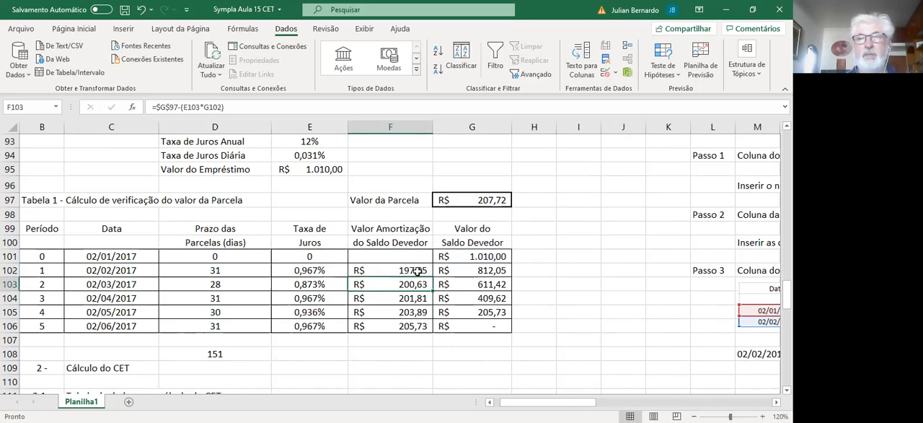
{"action": "double_click", "coordinate": [479, 258]}
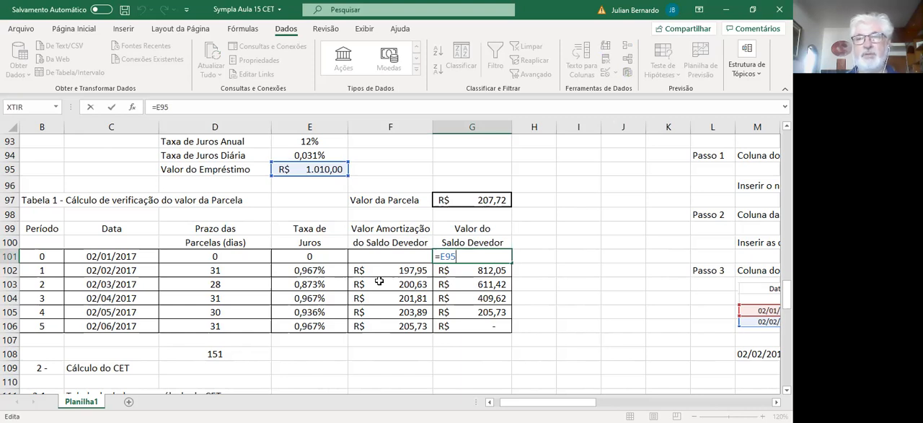
{"action": "key", "text": "Return"}
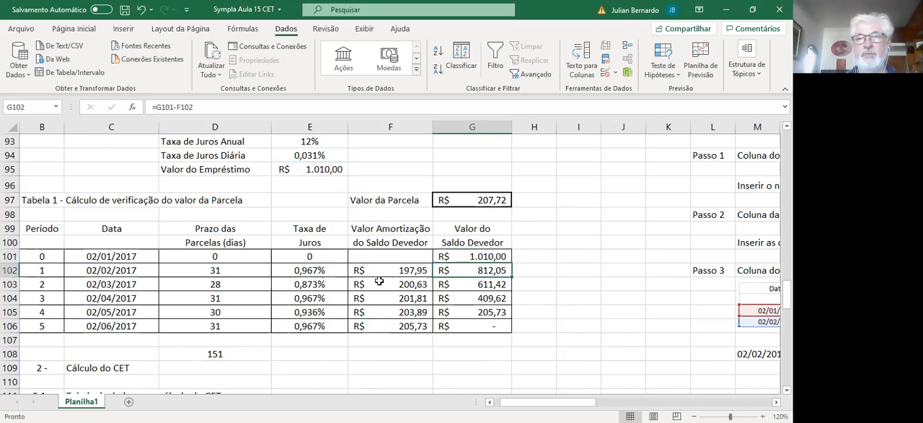
{"action": "double_click", "coordinate": [494, 271]}
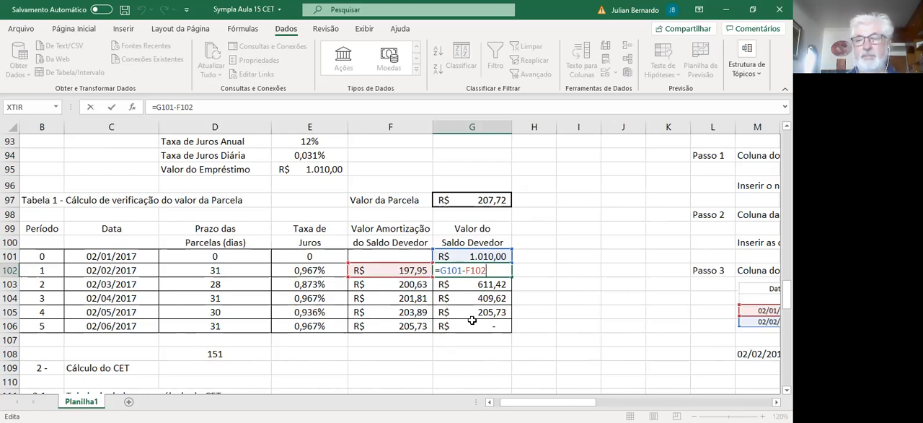
{"action": "key", "text": "Return"}
Step: Review the Passo 7 instructions on obtaining the Valor da Parcela, starting from the text in AO98 and AO100
{"action": "key", "text": "Right"}
{"action": "key", "text": "Right"}
{"action": "key", "text": "Right"}
{"action": "key", "text": "Right"}
{"action": "key", "text": "Right"}
{"action": "key", "text": "Right"}
{"action": "key", "text": "Right"}
{"action": "key", "text": "Right"}
{"action": "key", "text": "Right"}
{"action": "key", "text": "Right"}
{"action": "key", "text": "Right"}
{"action": "key", "text": "Right"}
{"action": "key", "text": "Right"}
{"action": "key", "text": "Right"}
{"action": "key", "text": "Right"}
{"action": "key", "text": "Right"}
{"action": "key", "text": "Right"}
{"action": "key", "text": "Right"}
{"action": "key", "text": "Right"}
{"action": "key", "text": "Right"}
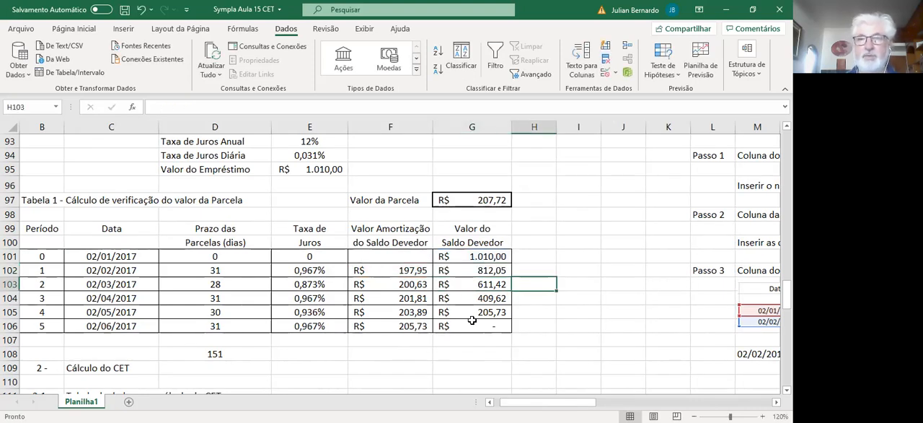
{"action": "key", "text": "Right"}
{"action": "key", "text": "Right"}
{"action": "key", "text": "Right"}
{"action": "key", "text": "Right"}
{"action": "key", "text": "Right"}
{"action": "key", "text": "Right"}
{"action": "key", "text": "Right"}
{"action": "key", "text": "Right"}
{"action": "key", "text": "Right"}
{"action": "key", "text": "Right"}
{"action": "key", "text": "Right"}
{"action": "key", "text": "Right"}
{"action": "key", "text": "Right"}
{"action": "key", "text": "Right"}
{"action": "key", "text": "Right"}
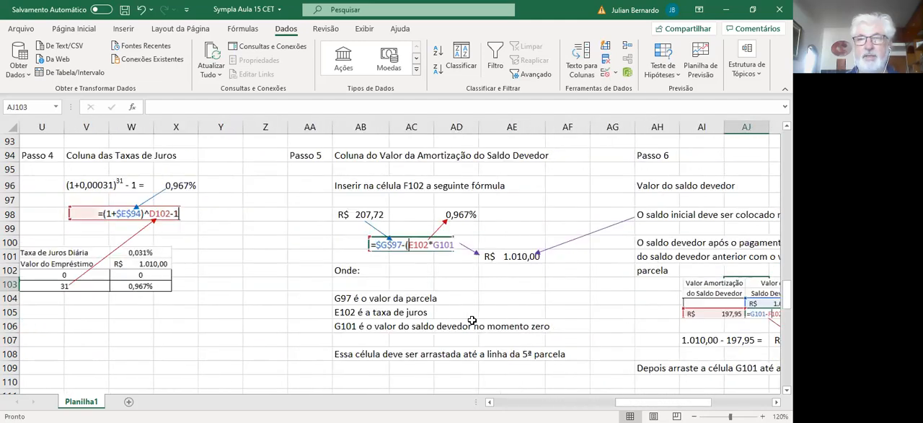
{"action": "key", "text": "Right"}
{"action": "key", "text": "Right"}
{"action": "key", "text": "Right"}
{"action": "key", "text": "Right"}
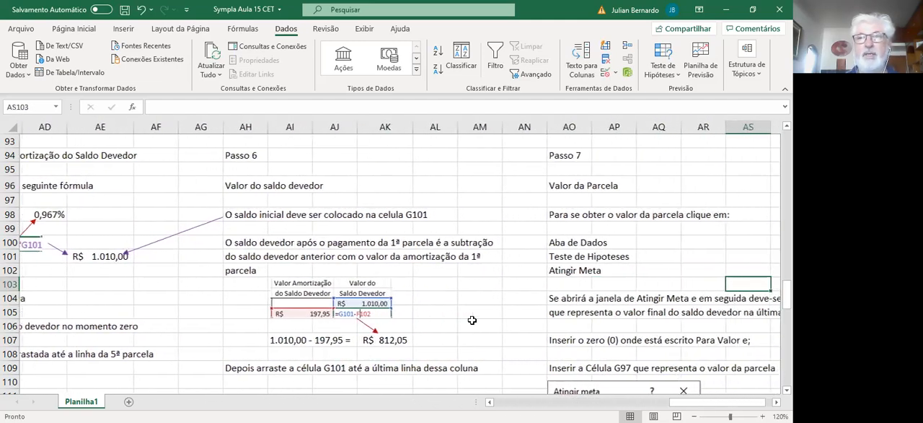
{"action": "key", "text": "Left"}
{"action": "key", "text": "Left"}
{"action": "key", "text": "Left"}
{"action": "key", "text": "Left"}
{"action": "key", "text": "Left"}
{"action": "key", "text": "Left"}
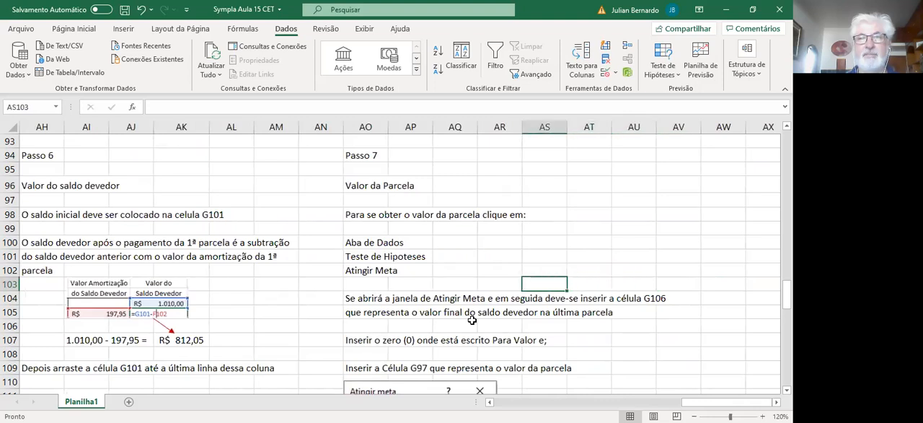
{"action": "key", "text": "Up"}
{"action": "key", "text": "Up"}
{"action": "key", "text": "Up"}
{"action": "key", "text": "Up"}
{"action": "key", "text": "Up"}
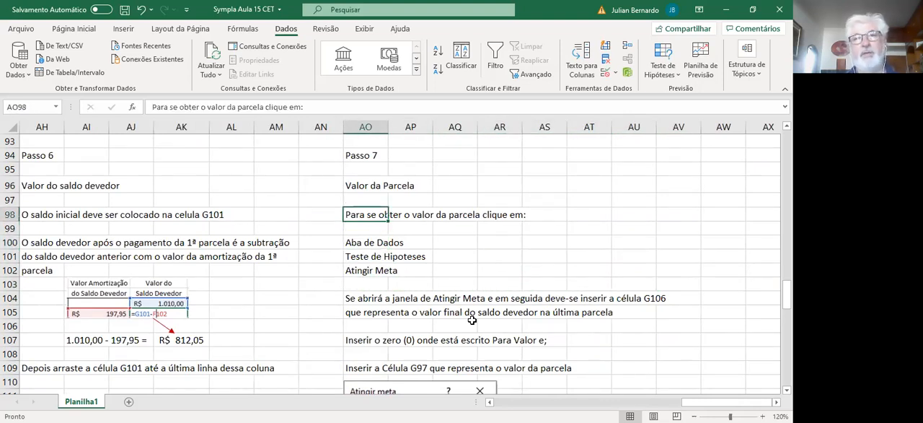
{"action": "key", "text": "Down"}
{"action": "key", "text": "Down"}
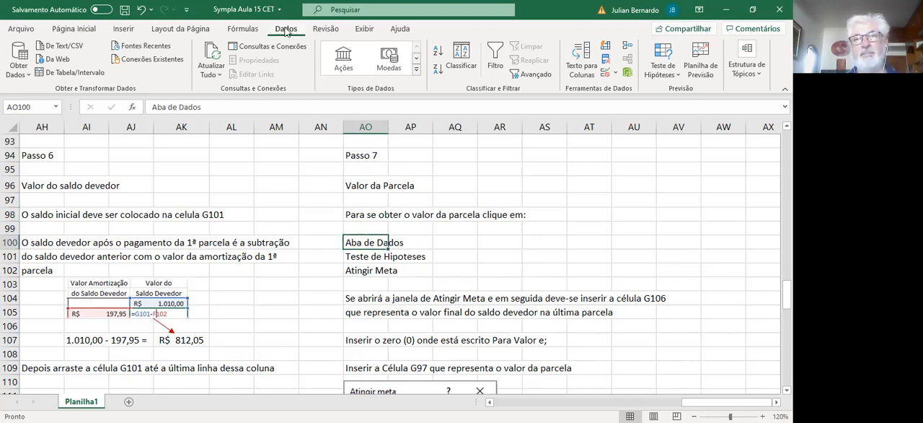
Step: Locate the Atingir Meta command among the Teste de Hipóteses tools and examine its sample settings in the Passo 7 explanation
{"action": "left_click", "coordinate": [665, 69]}
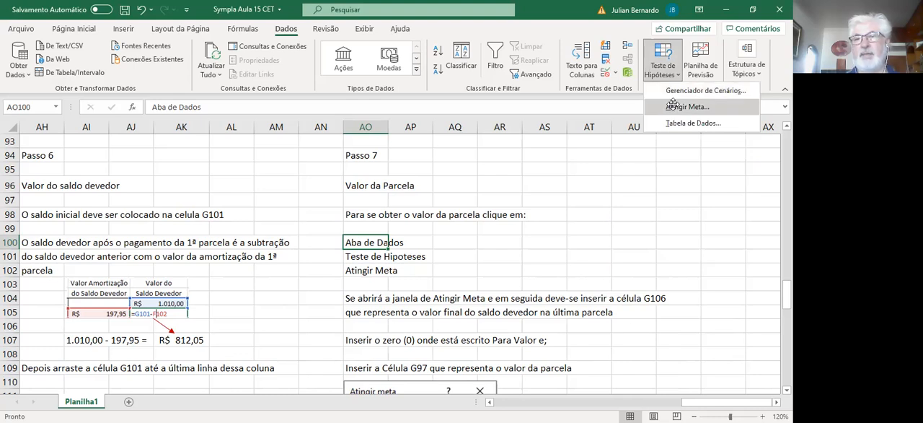
{"action": "left_click", "coordinate": [678, 106]}
{"action": "key", "text": "Escape"}
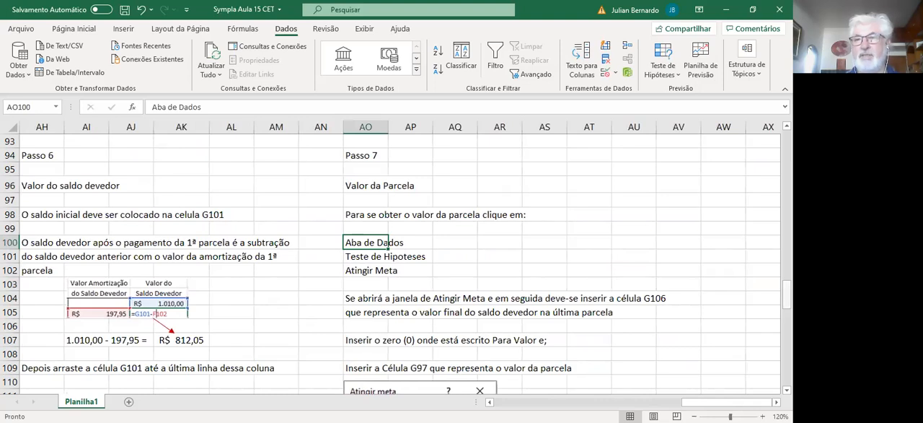
{"action": "scroll", "coordinate": [534, 246], "scroll_direction": "down", "scroll_amount": 4}
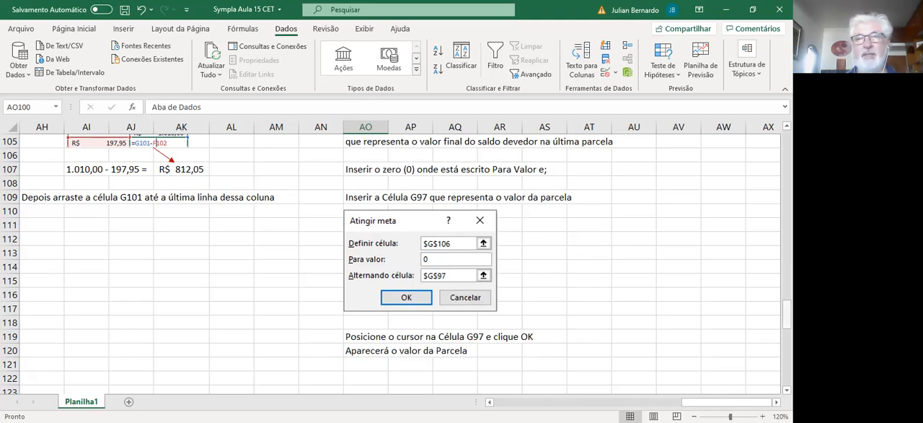
{"action": "scroll", "coordinate": [729, 352], "scroll_direction": "up", "scroll_amount": 4}
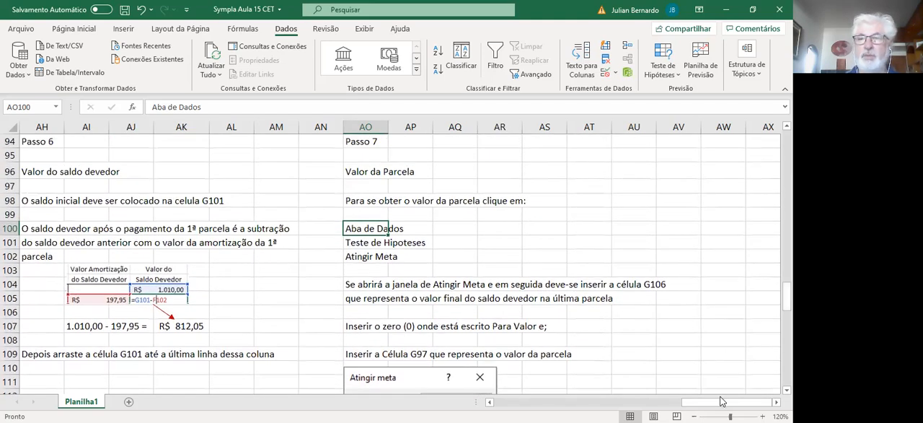
Step: Clear the Valor da Parcela in cell G97 of Tabela 1
{"action": "left_click_drag", "start_coordinate": [685, 401], "coordinate": [550, 393]}
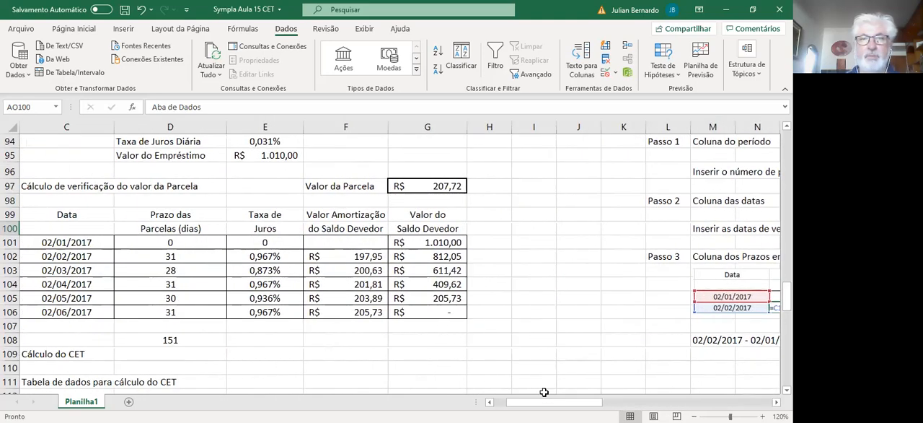
{"action": "left_click", "coordinate": [438, 186]}
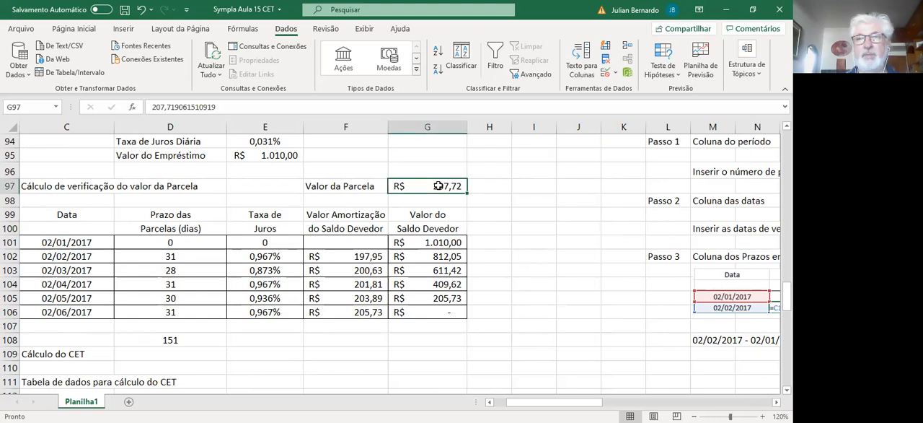
{"action": "key", "text": "Delete"}
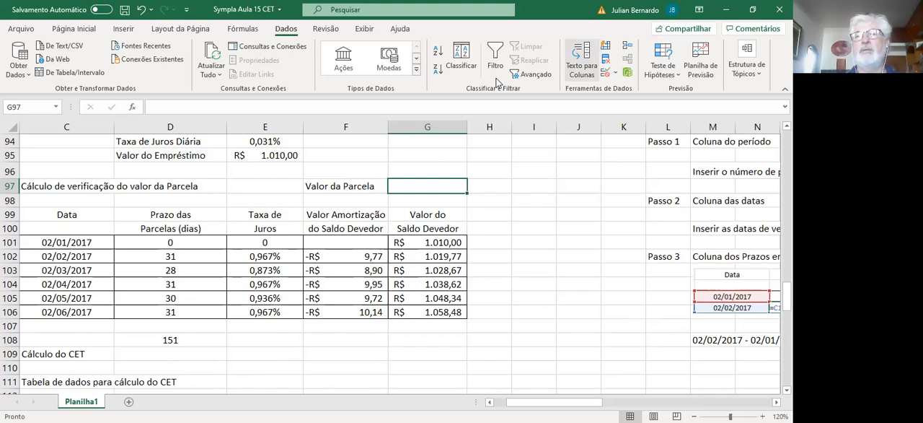
Step: Run Atingir Meta to bring the final saldo devedor in G106 to 0 by changing the Valor da Parcela in G97
{"action": "left_click", "coordinate": [659, 68]}
{"action": "left_click", "coordinate": [672, 108]}
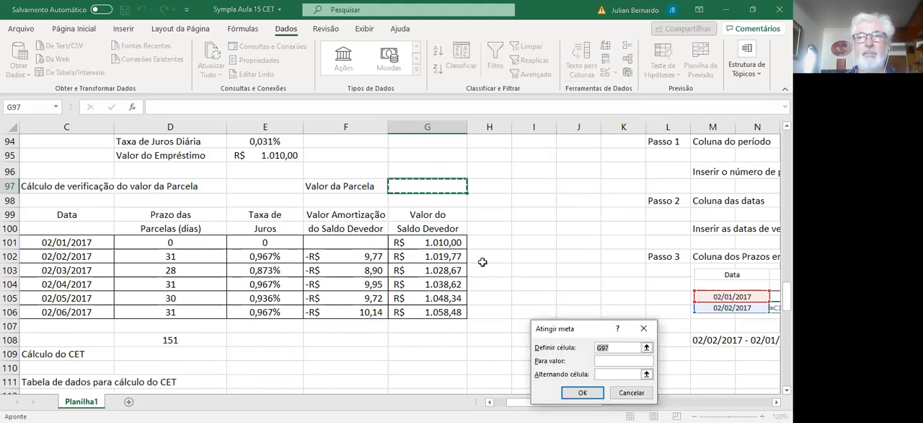
{"action": "left_click", "coordinate": [435, 312]}
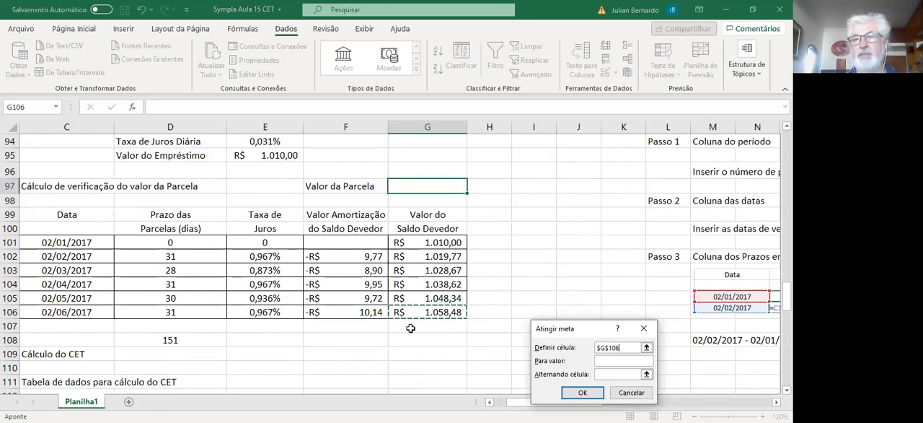
{"action": "left_click", "coordinate": [599, 359]}
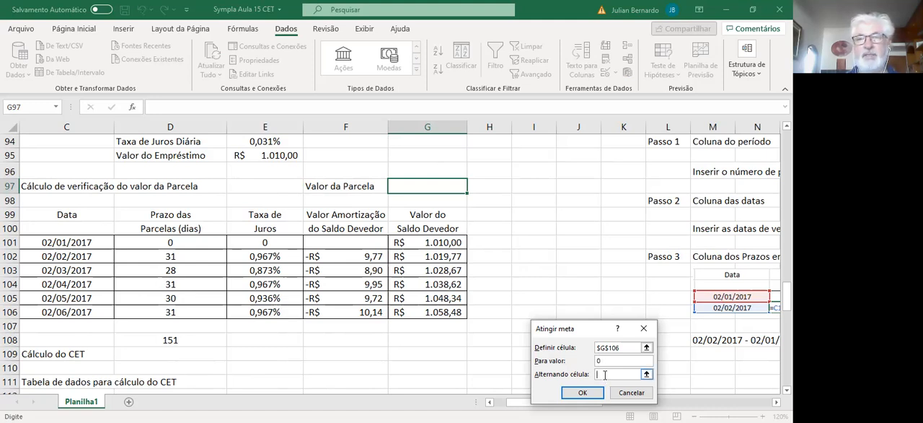
{"action": "left_click", "coordinate": [410, 185]}
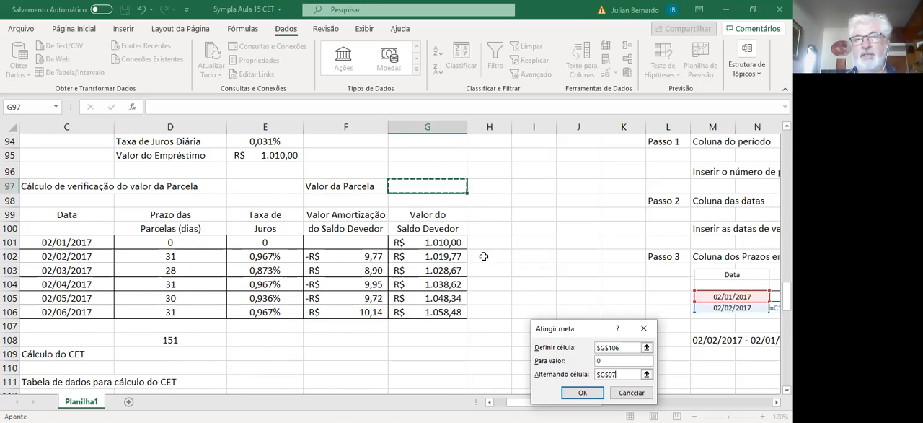
{"action": "left_click", "coordinate": [579, 393]}
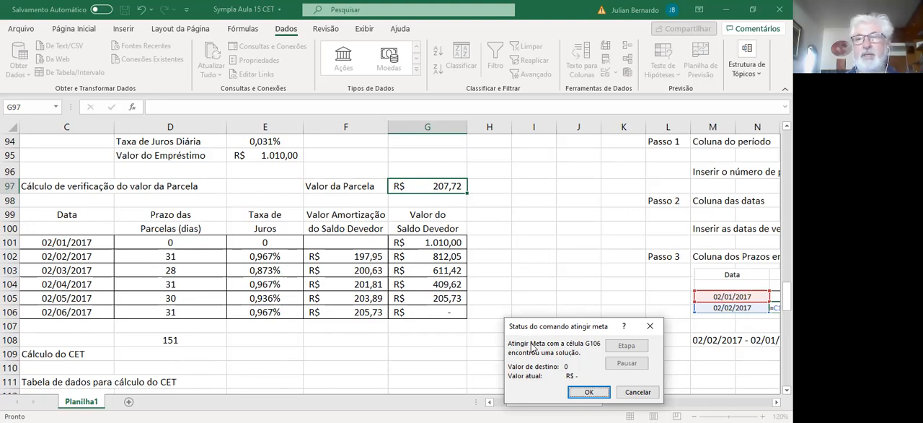
{"action": "left_click", "coordinate": [588, 392]}
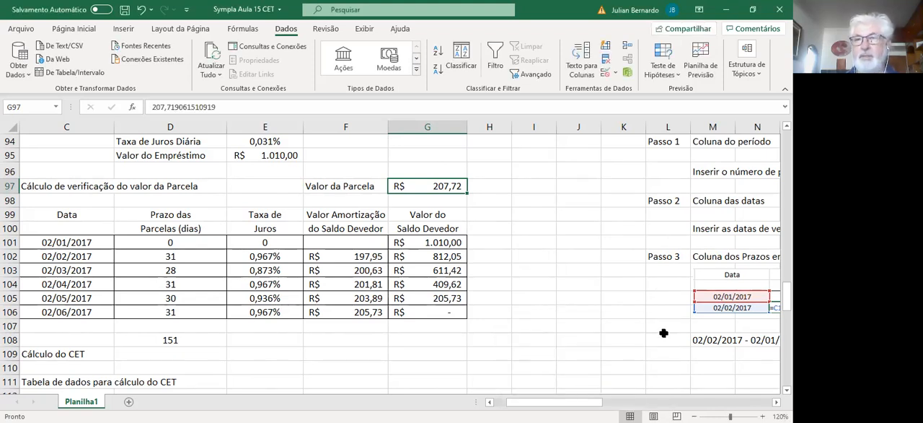
Step: Examine the CET data table in section 2.1, the XTIR section and the Passos para elaboração da Tabela 2
{"action": "left_click_drag", "start_coordinate": [787, 295], "coordinate": [787, 317]}
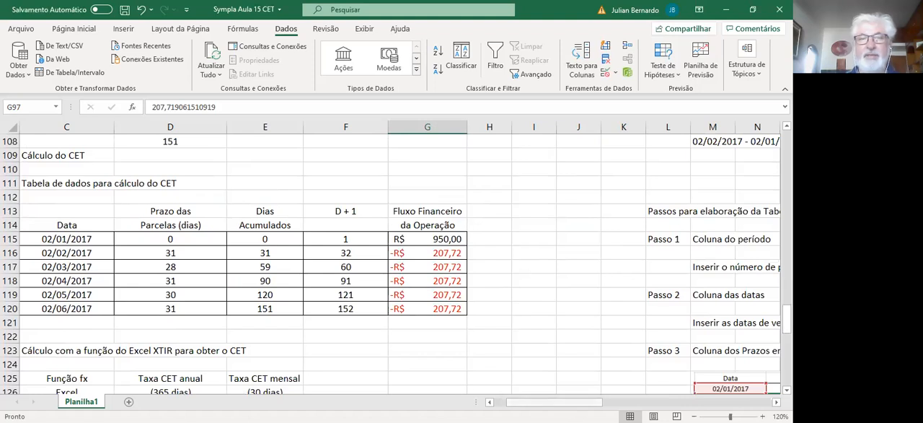
{"action": "scroll", "coordinate": [163, 261], "scroll_direction": "left", "scroll_amount": 2}
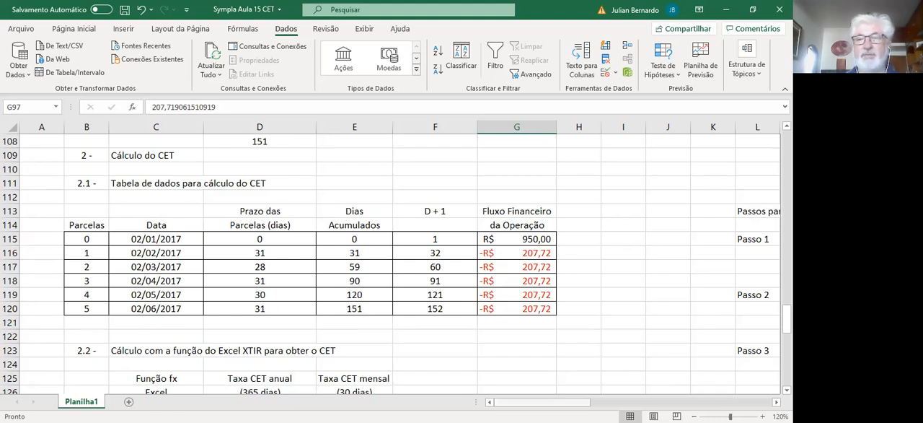
{"action": "left_click_drag", "start_coordinate": [549, 402], "coordinate": [589, 402]}
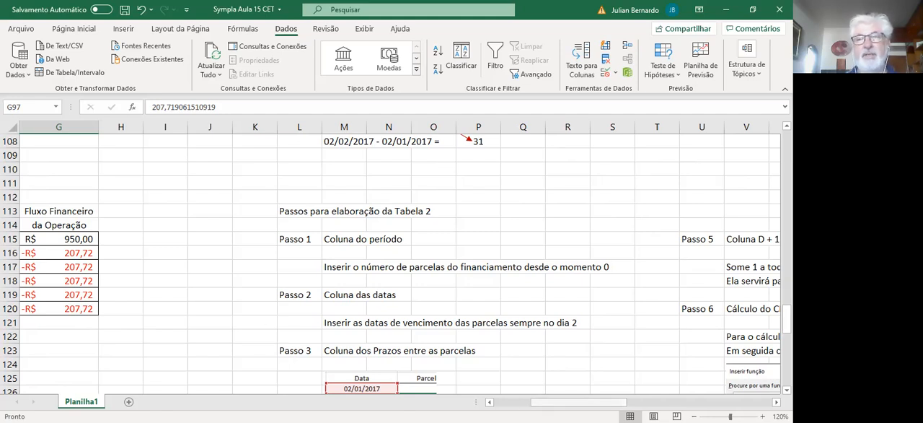
{"action": "left_click_drag", "start_coordinate": [557, 402], "coordinate": [520, 402]}
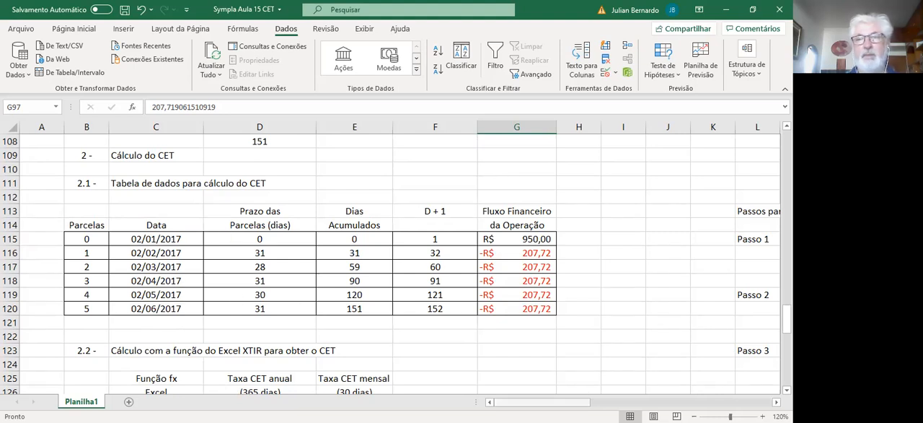
{"action": "scroll", "coordinate": [721, 327], "scroll_direction": "right", "scroll_amount": 5}
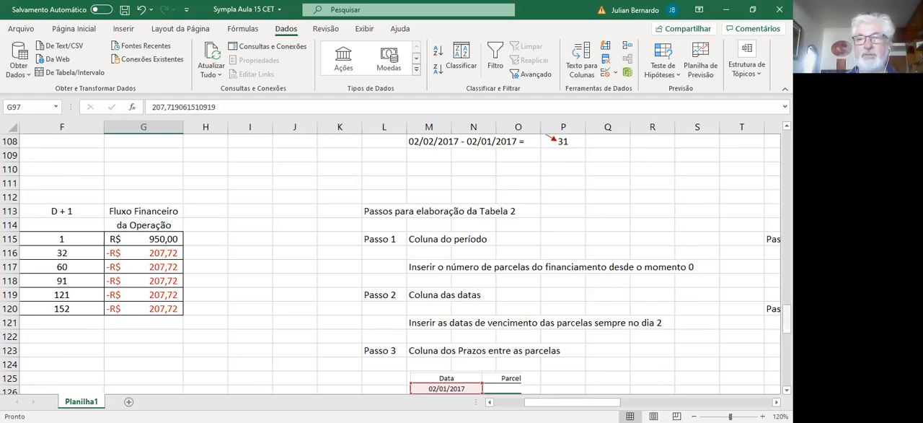
{"action": "scroll", "coordinate": [413, 322], "scroll_direction": "down", "scroll_amount": 3}
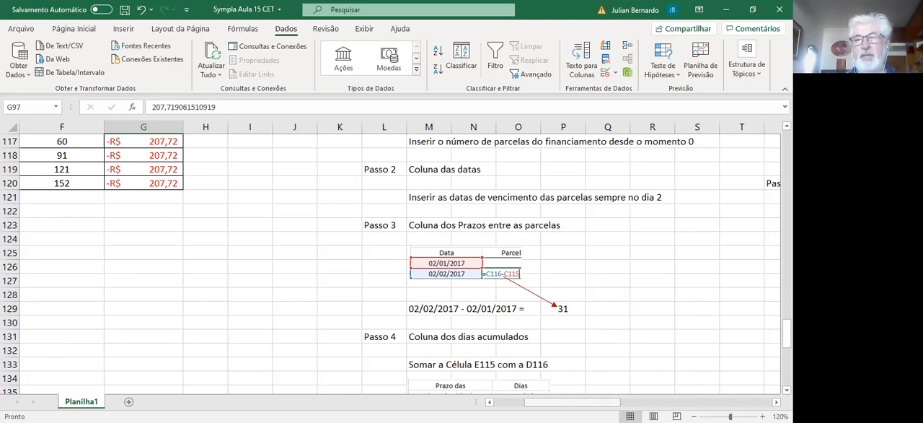
{"action": "left_click_drag", "start_coordinate": [572, 402], "coordinate": [548, 402]}
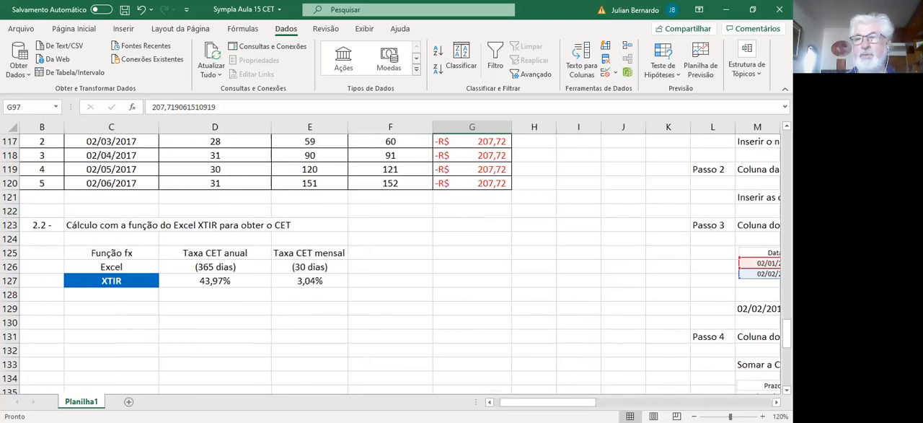
{"action": "scroll", "coordinate": [253, 224], "scroll_direction": "up", "scroll_amount": 3}
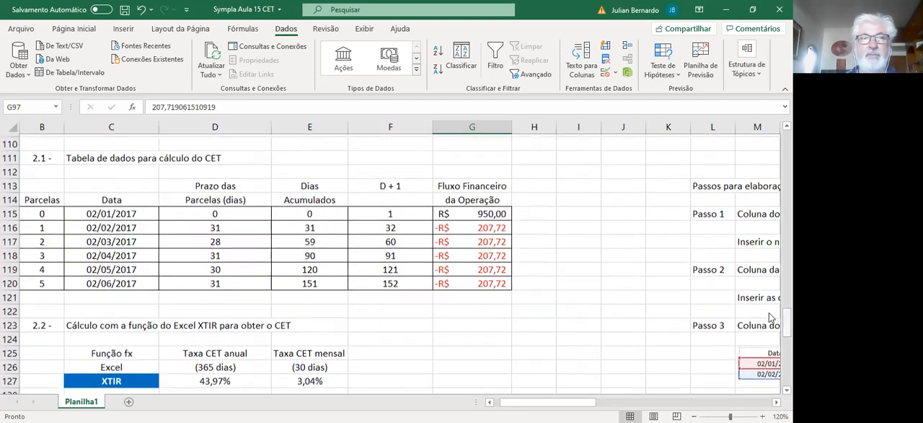
Step: Inspect the Prazo das Parcelas formula in D116 and compare it with the Passo 1 to Passo 4 explanations
{"action": "double_click", "coordinate": [251, 224]}
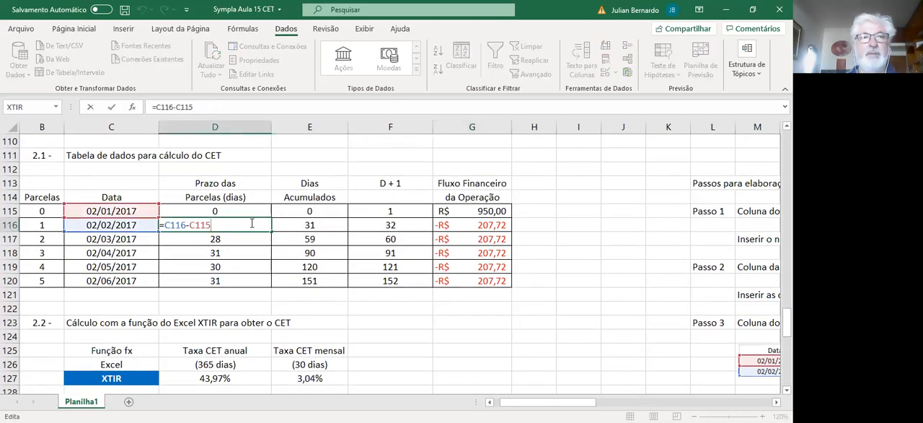
{"action": "key", "text": "Return"}
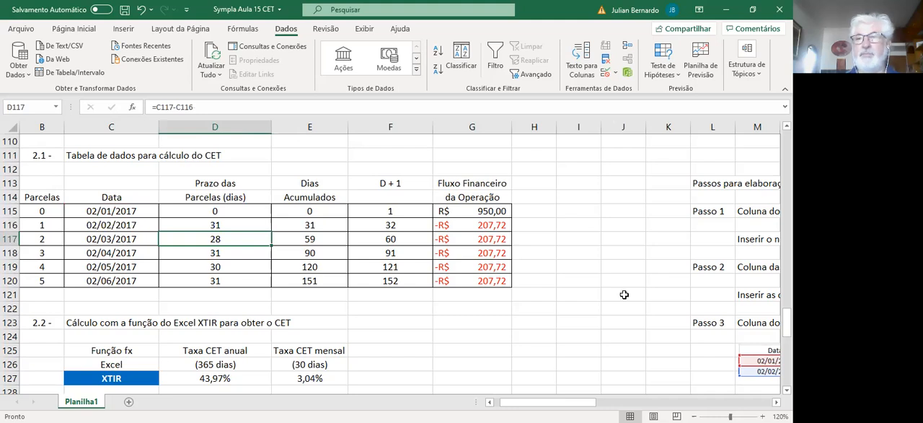
{"action": "scroll", "coordinate": [399, 264], "scroll_direction": "right", "scroll_amount": 3}
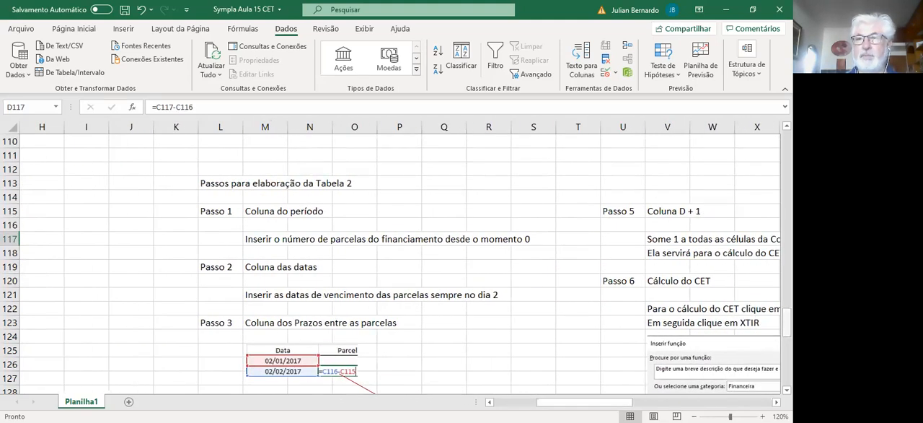
{"action": "scroll", "coordinate": [396, 263], "scroll_direction": "down", "scroll_amount": 4}
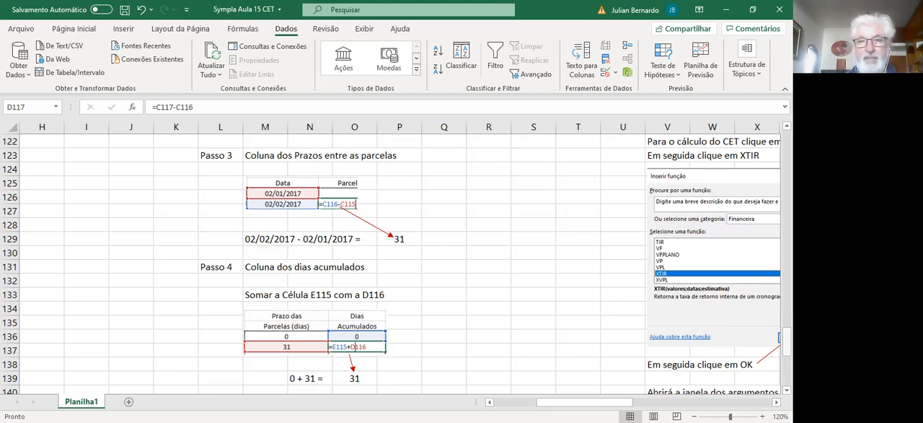
{"action": "scroll", "coordinate": [678, 375], "scroll_direction": "up", "scroll_amount": 4}
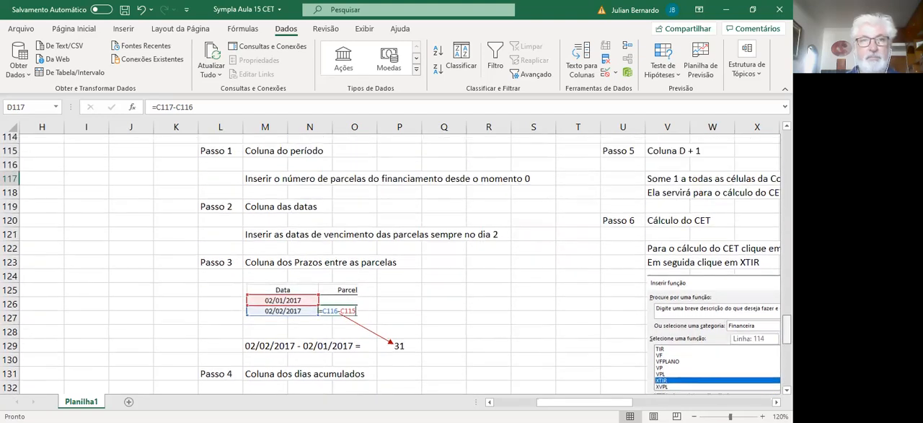
{"action": "scroll", "coordinate": [677, 375], "scroll_direction": "down", "scroll_amount": 3}
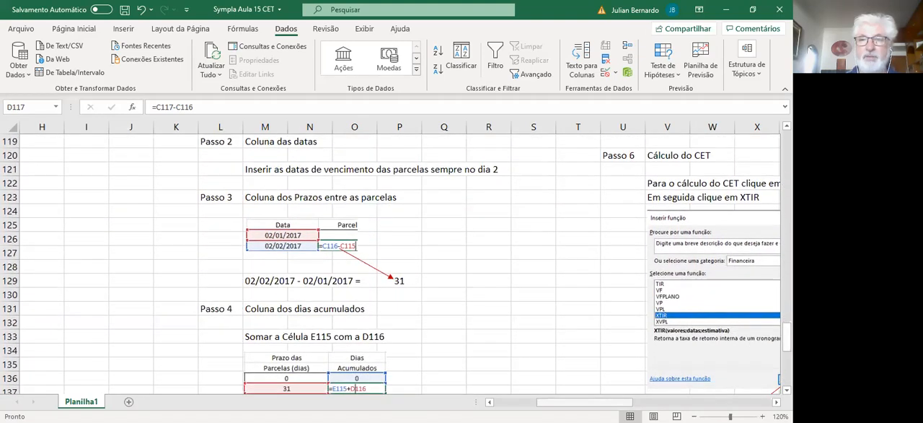
Step: Inspect the Dias Acumulados formulas in E116 and E120 of the CET data table
{"action": "scroll", "coordinate": [747, 320], "scroll_direction": "left", "scroll_amount": 3}
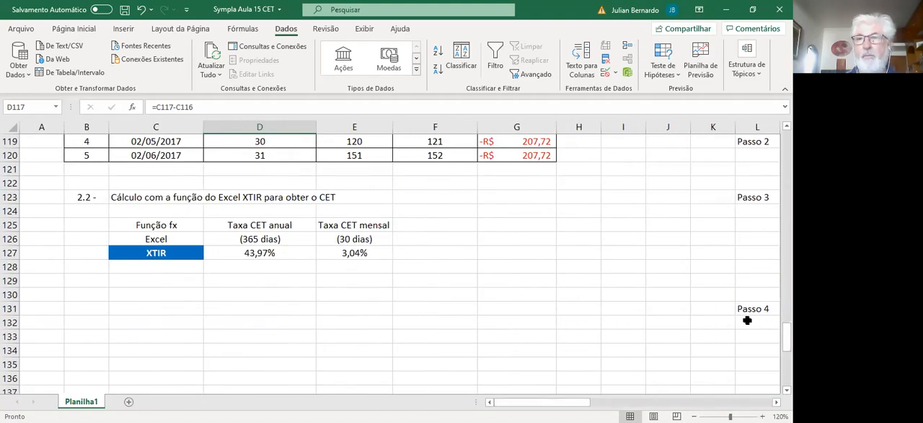
{"action": "scroll", "coordinate": [338, 270], "scroll_direction": "up", "scroll_amount": 5}
{"action": "scroll", "coordinate": [338, 270], "scroll_direction": "down", "scroll_amount": 1}
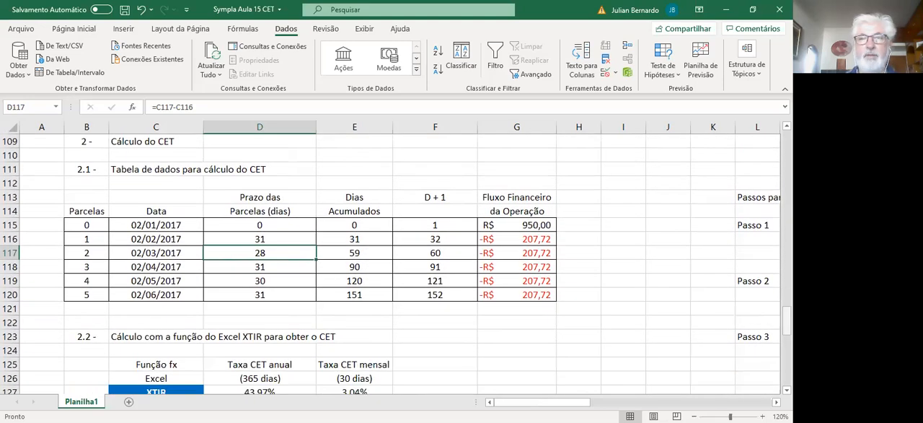
{"action": "double_click", "coordinate": [343, 235]}
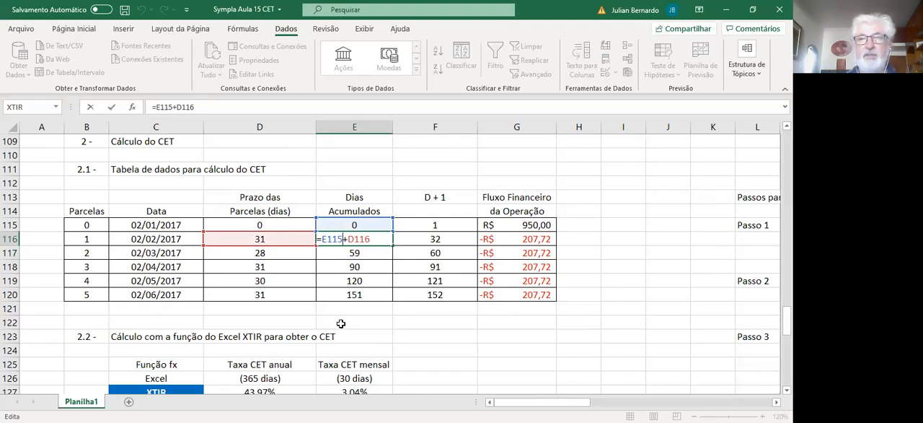
{"action": "key", "text": "Return"}
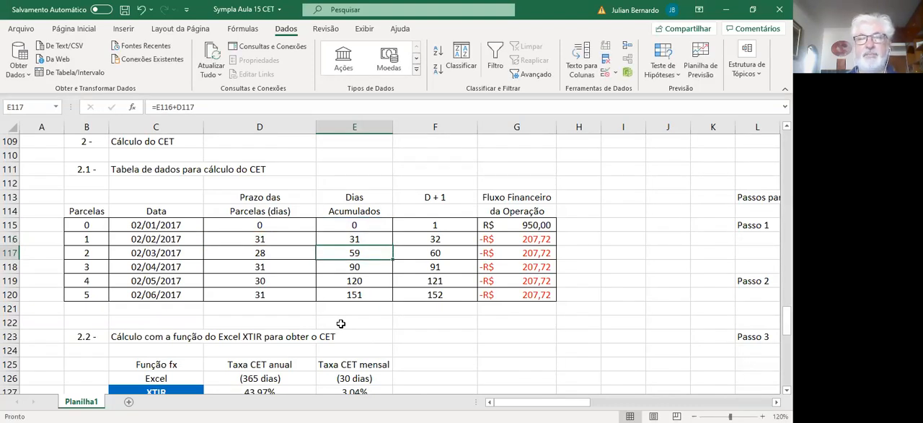
{"action": "double_click", "coordinate": [370, 295]}
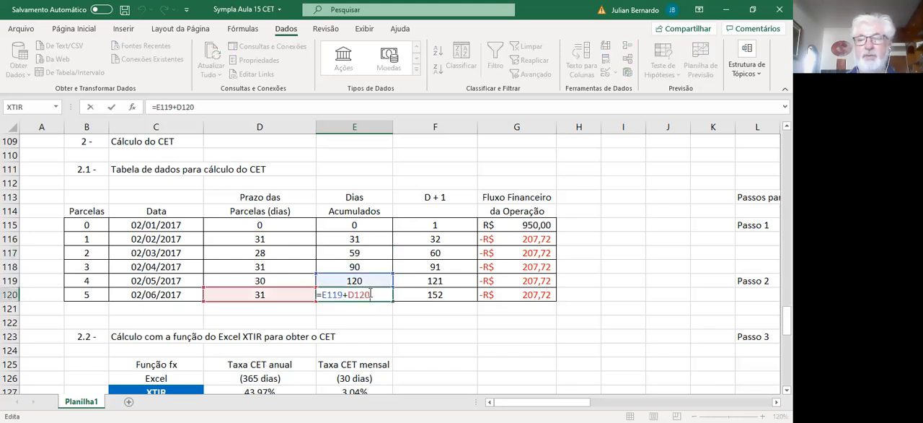
{"action": "key", "text": "Return"}
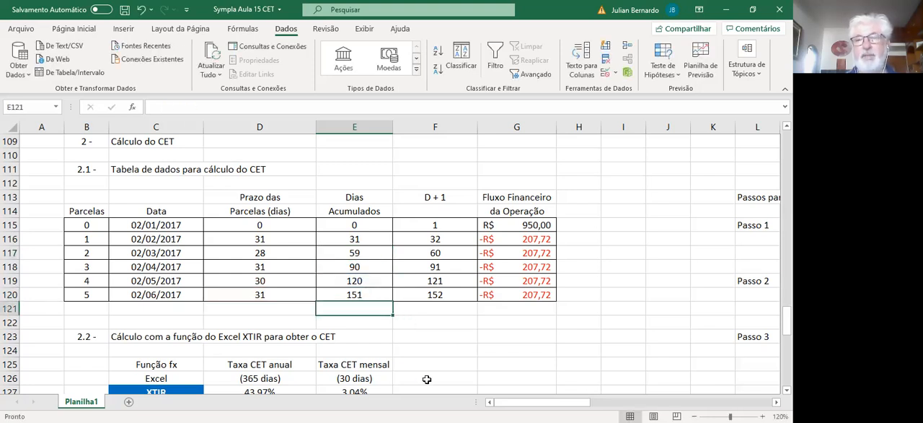
Step: Read the Passo 5 explanation and inspect the D + 1 column formulas in F115 and F120
{"action": "left_click_drag", "start_coordinate": [541, 402], "coordinate": [621, 401]}
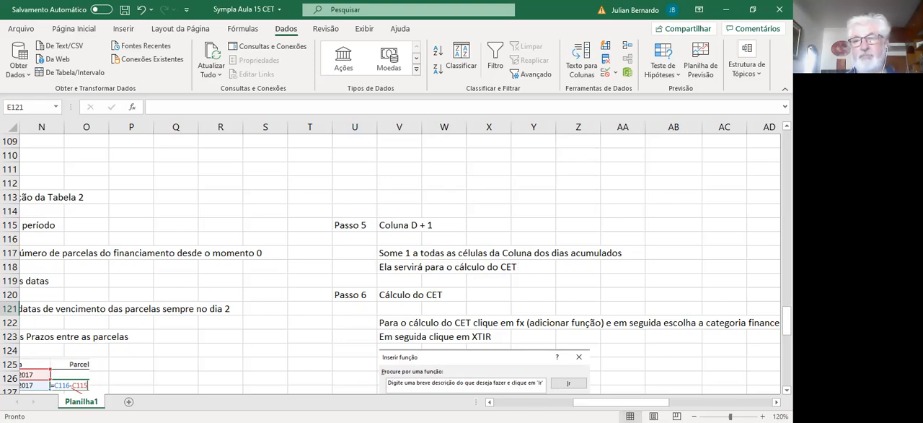
{"action": "scroll", "coordinate": [390, 259], "scroll_direction": "left", "scroll_amount": 8}
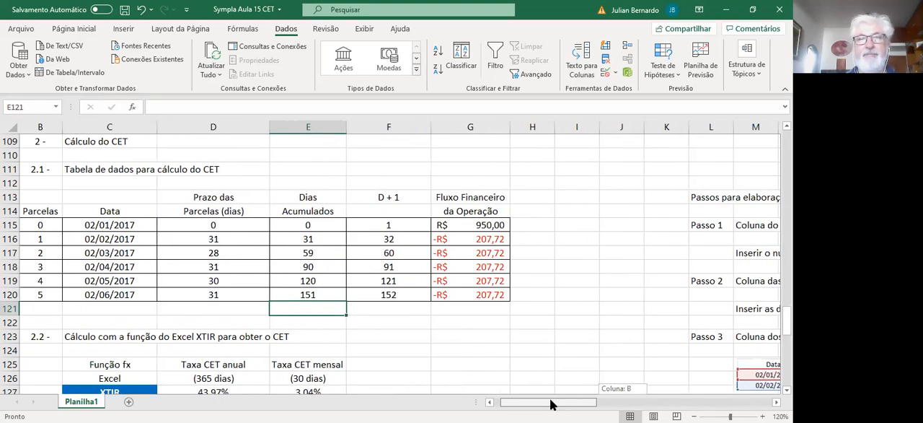
{"action": "left_click", "coordinate": [390, 224]}
{"action": "type", "text": "=E115+1"}
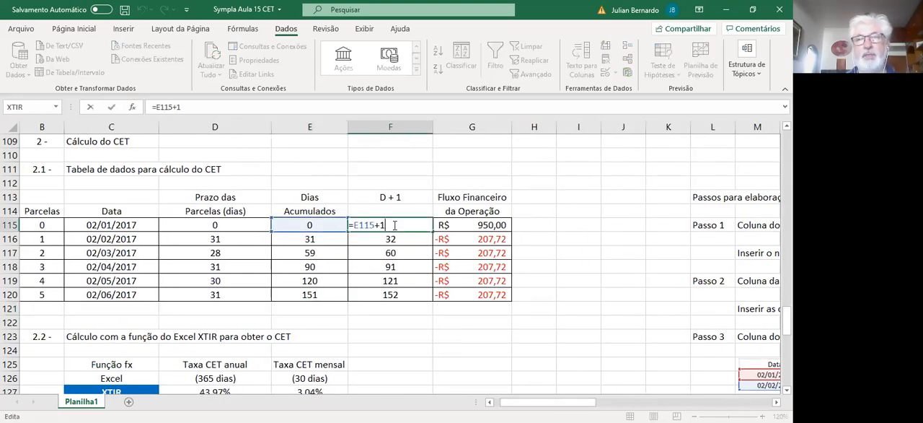
{"action": "key", "text": "Return"}
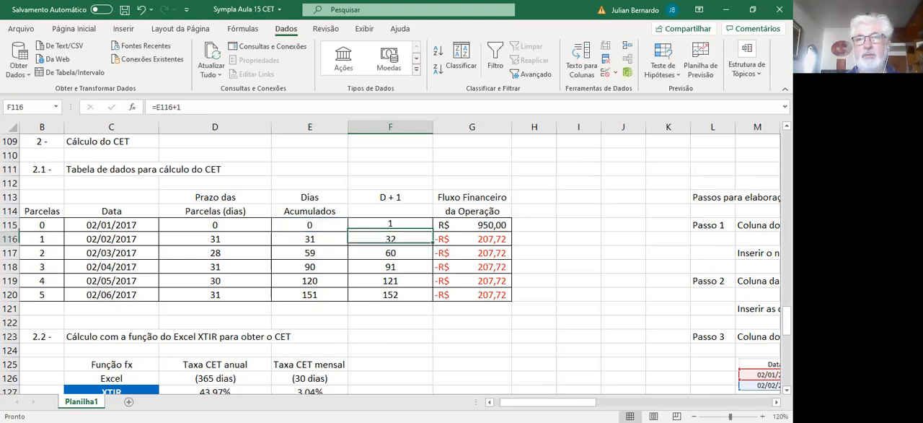
{"action": "double_click", "coordinate": [390, 294]}
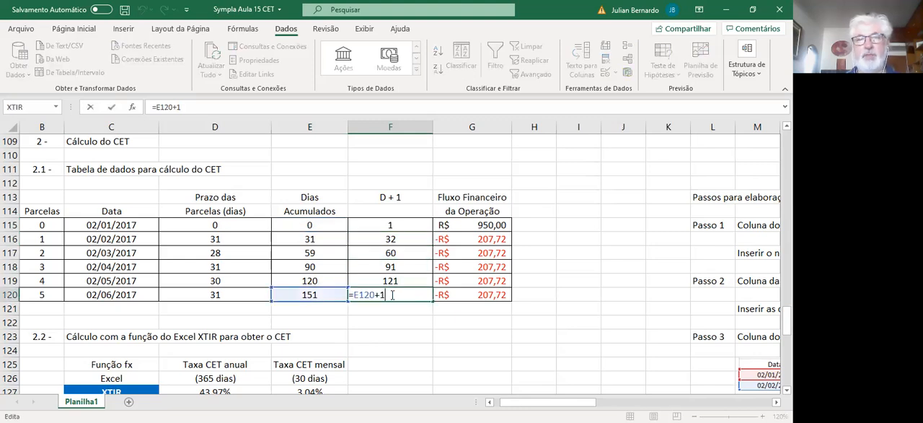
{"action": "key", "text": "Return"}
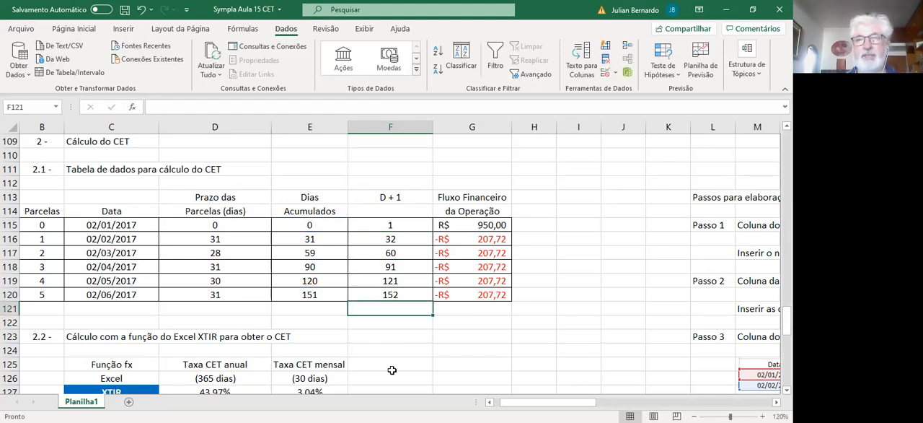
Step: Examine the Passo 6 instructions for inserting the XTIR function and filling in its Valores argument
{"action": "left_click_drag", "start_coordinate": [567, 402], "coordinate": [646, 401]}
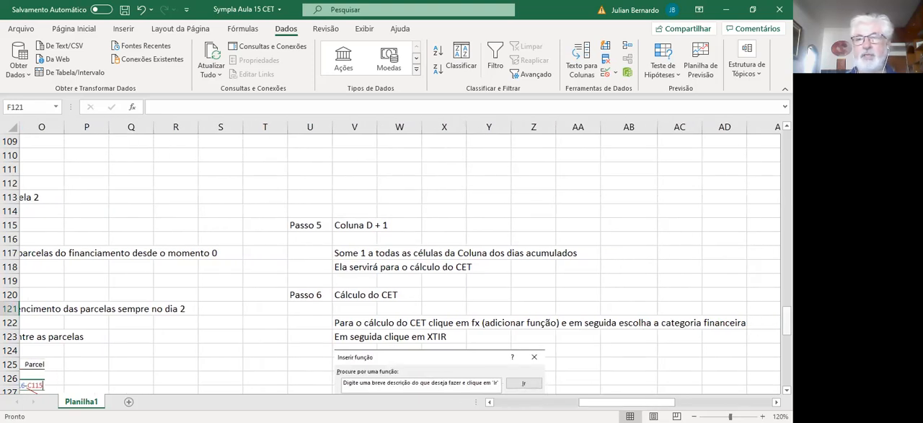
{"action": "left_click_drag", "start_coordinate": [787, 320], "coordinate": [786, 339]}
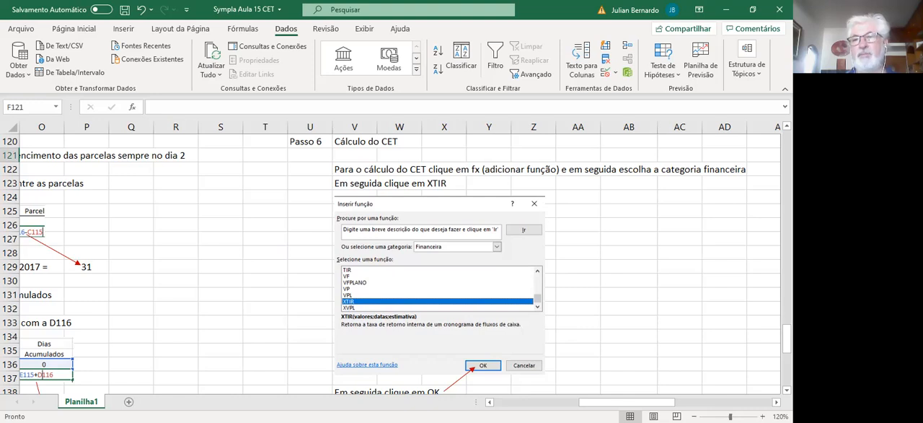
{"action": "scroll", "coordinate": [390, 264], "scroll_direction": "down", "scroll_amount": 5}
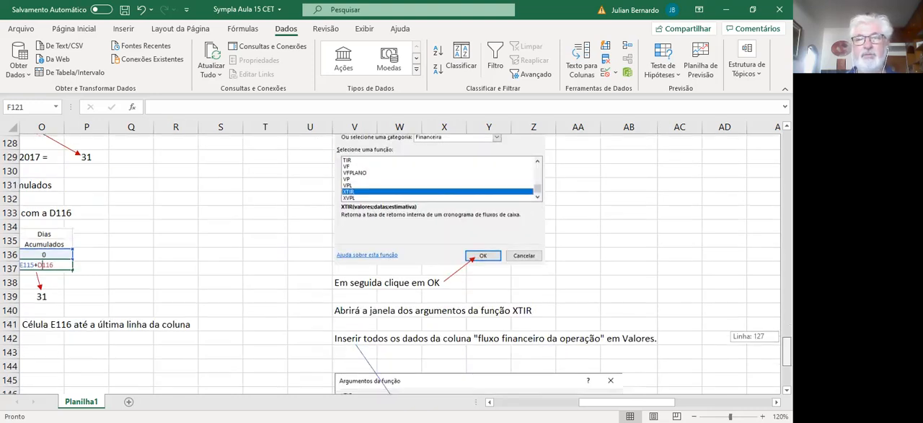
{"action": "scroll", "coordinate": [390, 263], "scroll_direction": "down", "scroll_amount": 1}
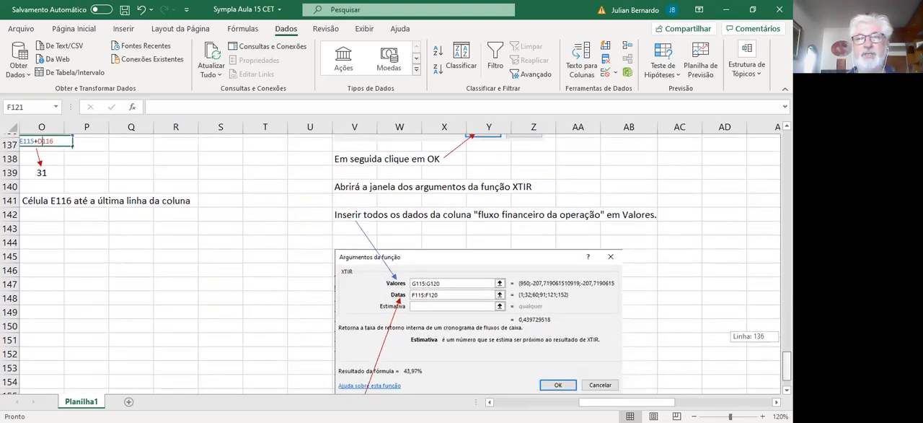
{"action": "left_click_drag", "start_coordinate": [786, 368], "coordinate": [787, 367]}
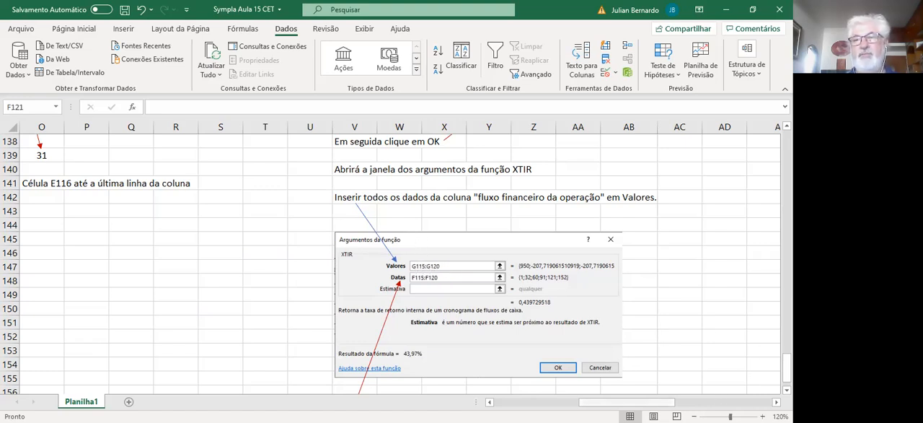
Step: Select the Fluxo Financeiro da Operação values in G115:G120 and inspect the formula in G116
{"action": "left_click_drag", "start_coordinate": [645, 402], "coordinate": [609, 402]}
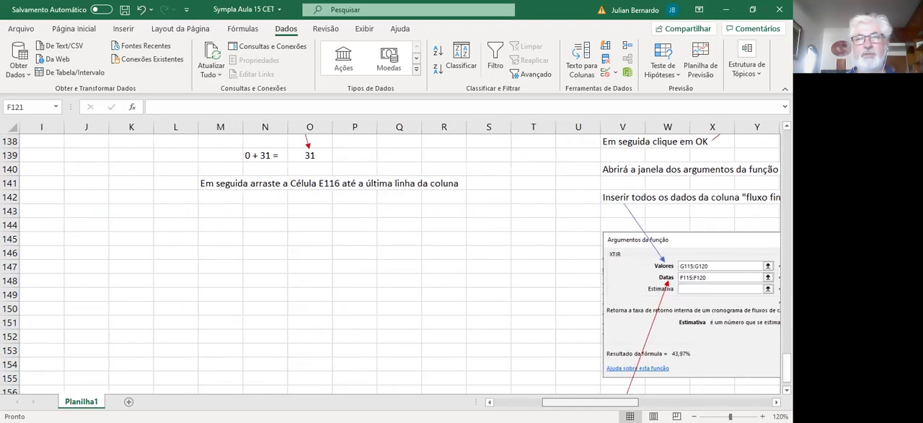
{"action": "scroll", "coordinate": [389, 263], "scroll_direction": "up", "scroll_amount": 13}
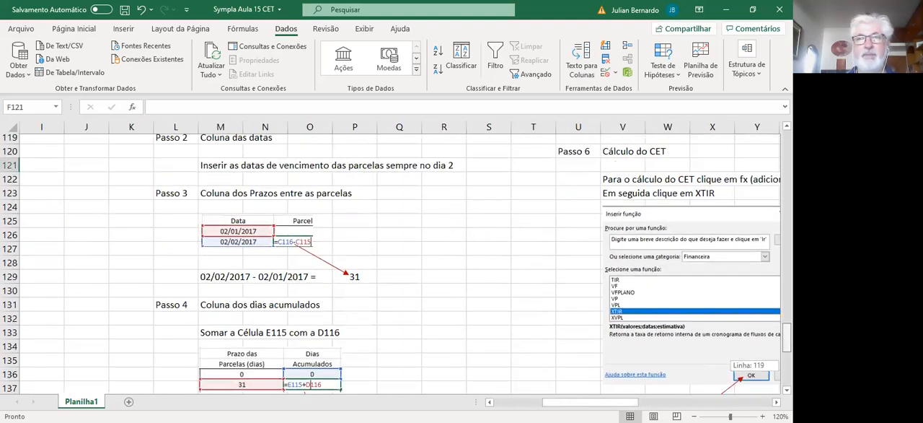
{"action": "scroll", "coordinate": [389, 263], "scroll_direction": "down", "scroll_amount": 7}
{"action": "scroll", "coordinate": [698, 379], "scroll_direction": "down", "scroll_amount": 5}
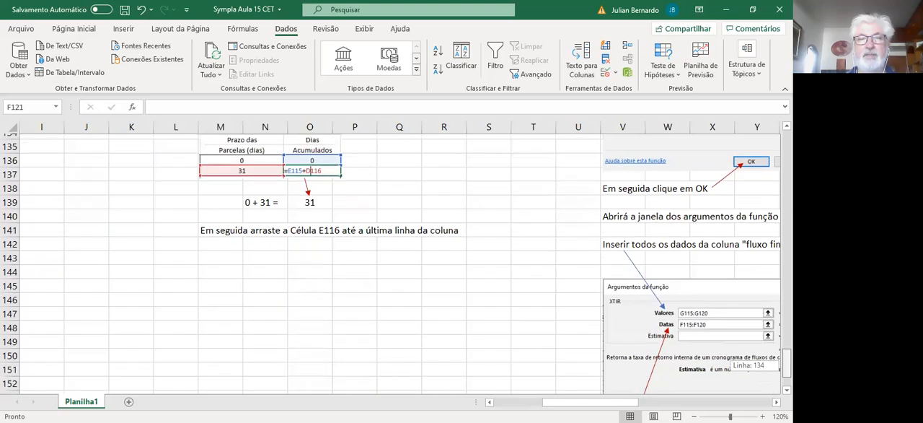
{"action": "left_click_drag", "start_coordinate": [625, 404], "coordinate": [583, 403]}
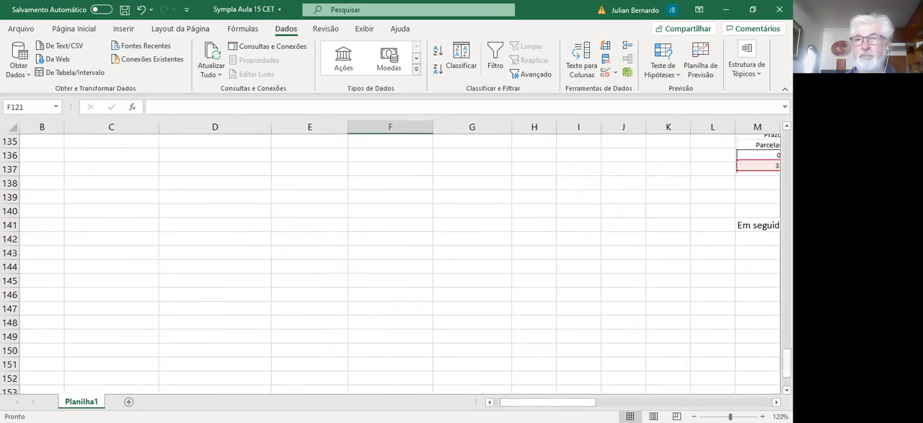
{"action": "scroll", "coordinate": [433, 287], "scroll_direction": "up", "scroll_amount": 9}
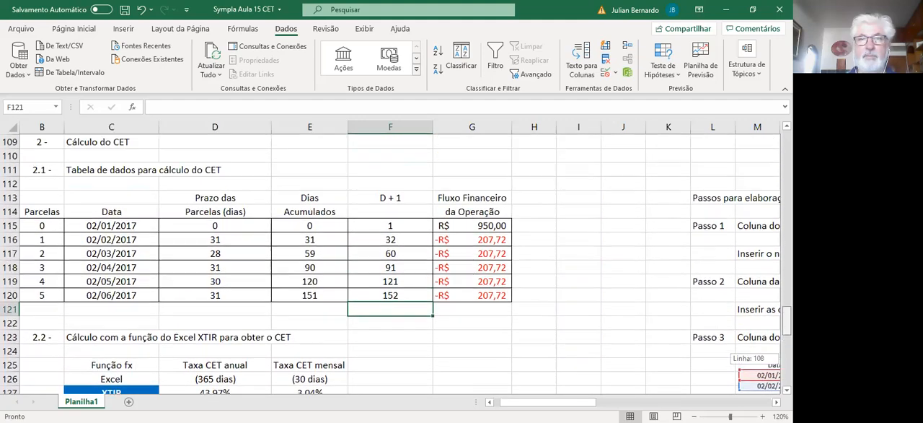
{"action": "left_click_drag", "start_coordinate": [450, 224], "coordinate": [464, 295]}
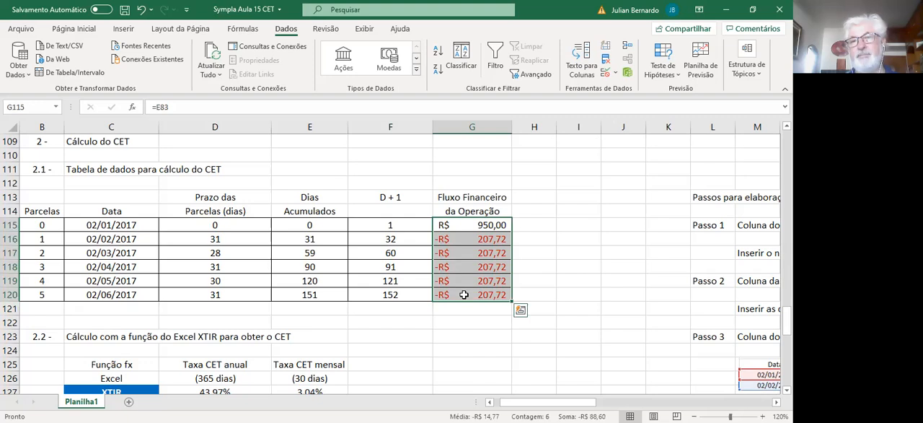
{"action": "key", "text": "Return"}
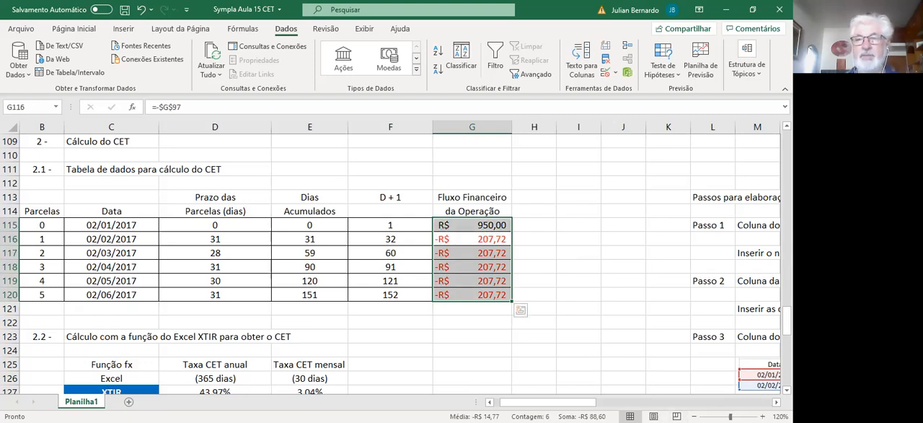
Step: Review the Passo 6 instruction for XTIR's Datas argument and return to the XTIR results in section 2.2
{"action": "scroll", "coordinate": [399, 265], "scroll_direction": "right", "scroll_amount": 10}
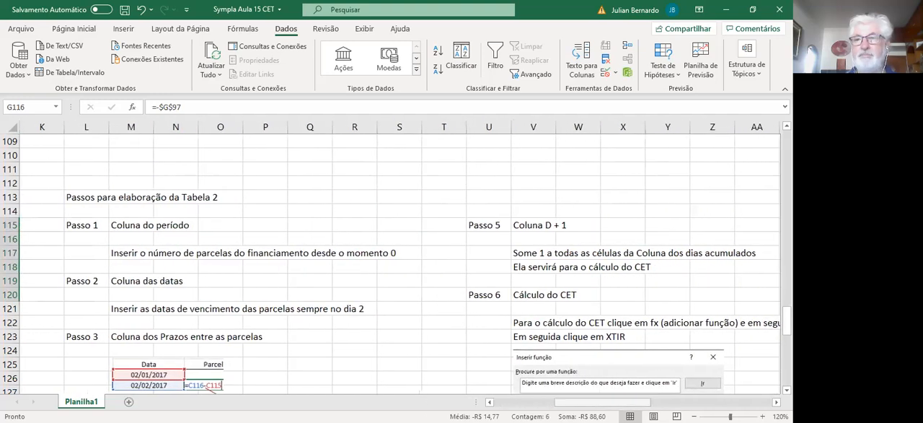
{"action": "scroll", "coordinate": [399, 265], "scroll_direction": "down", "scroll_amount": 10}
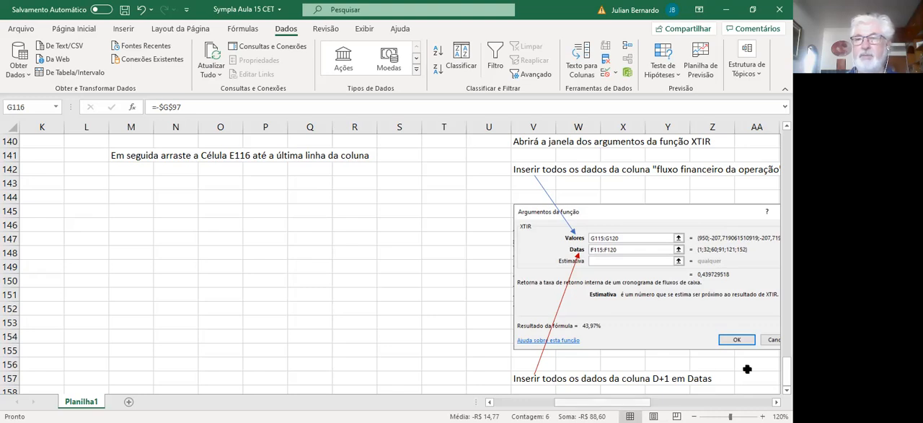
{"action": "left_click_drag", "start_coordinate": [609, 401], "coordinate": [571, 401]}
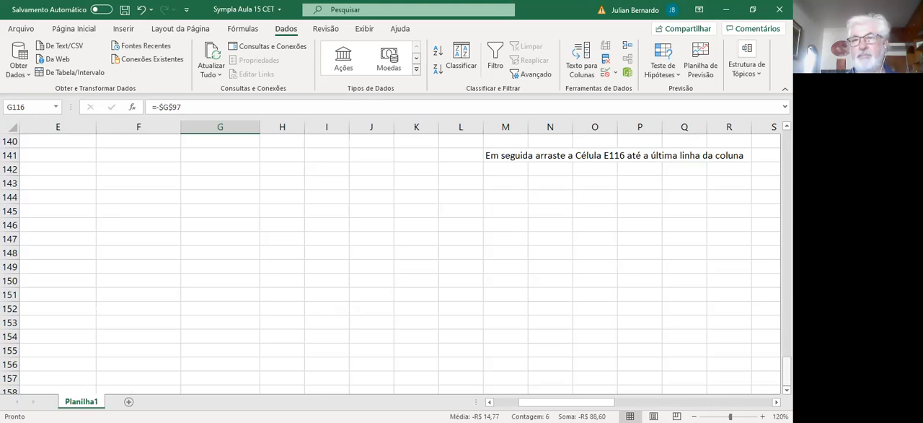
{"action": "scroll", "coordinate": [712, 352], "scroll_direction": "up", "scroll_amount": 9}
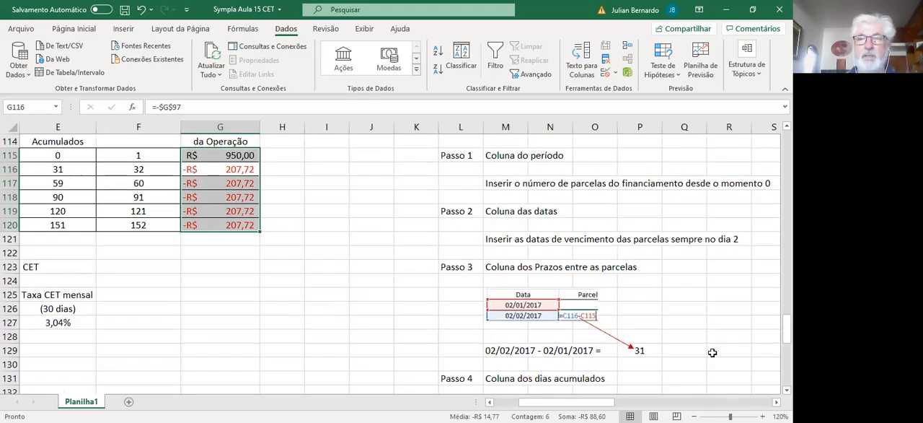
{"action": "scroll", "coordinate": [433, 289], "scroll_direction": "left", "scroll_amount": 3}
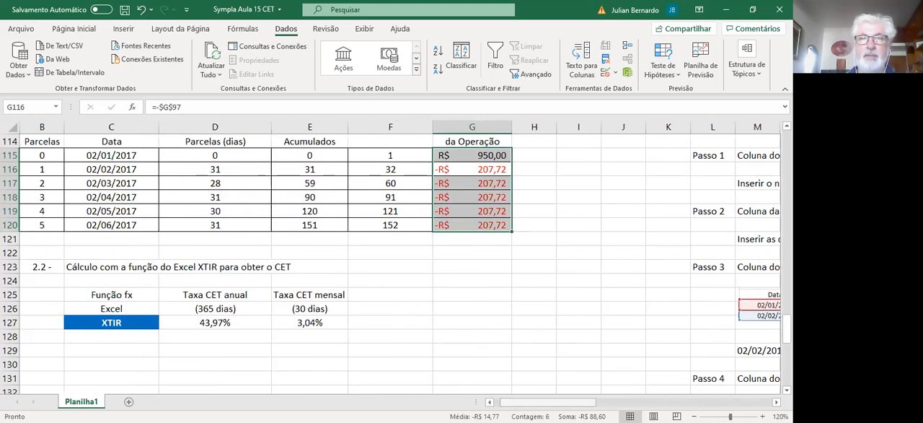
Step: Inspect the annual XTIR formula in D127 and its referenced ranges, and the monthly rate conversion formula in E127
{"action": "left_click", "coordinate": [483, 336]}
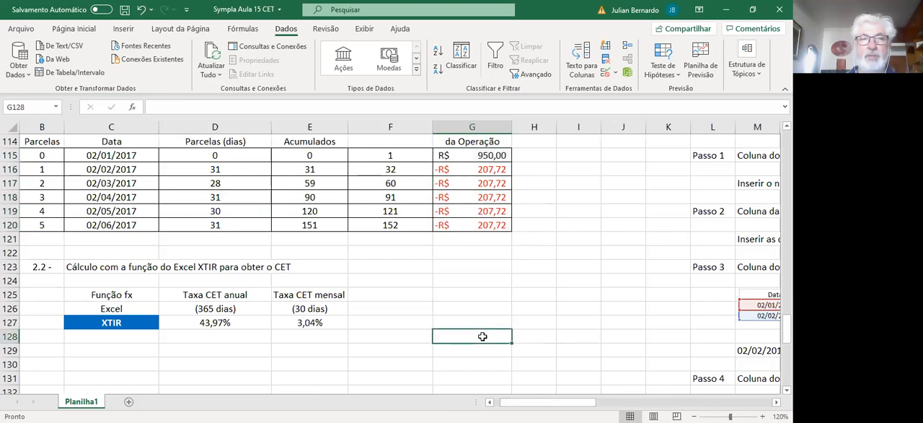
{"action": "left_click", "coordinate": [208, 320]}
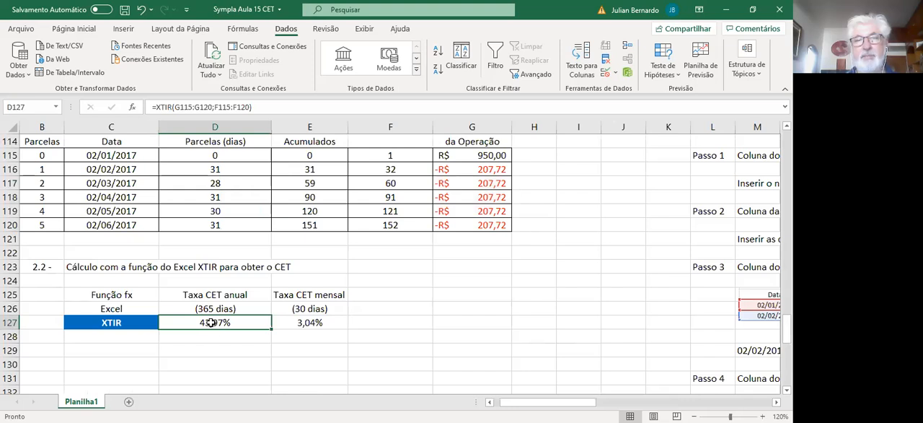
{"action": "double_click", "coordinate": [209, 320]}
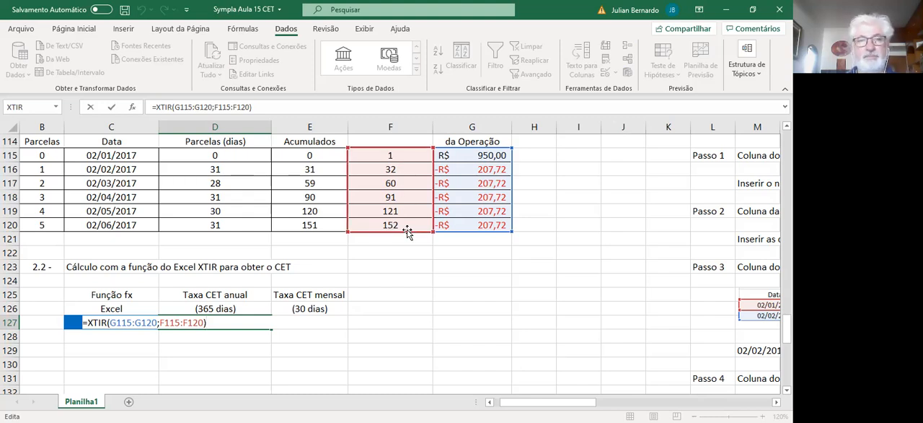
{"action": "key", "text": "Return"}
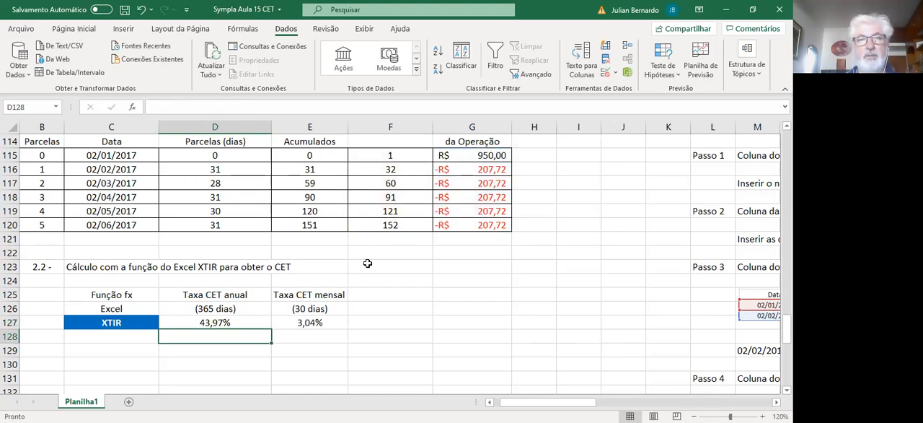
{"action": "left_click", "coordinate": [228, 319]}
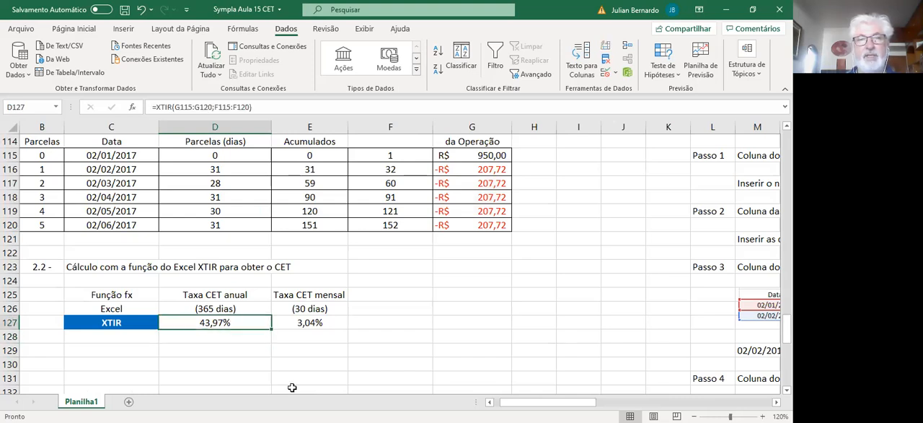
{"action": "left_click", "coordinate": [333, 321]}
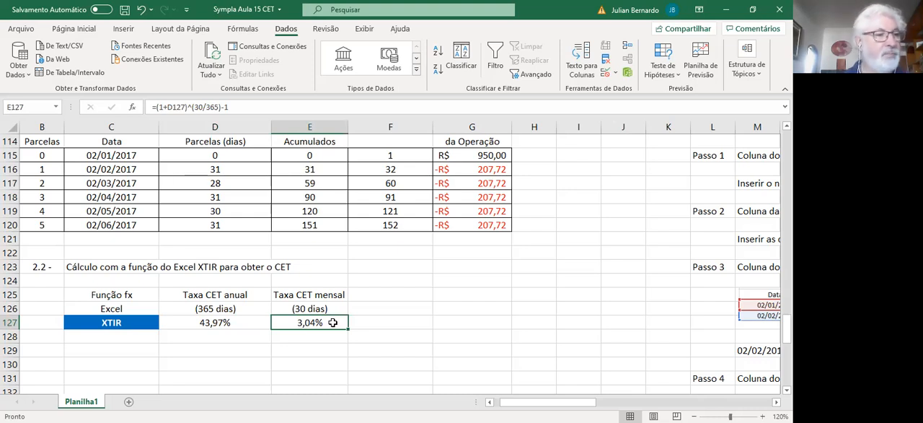
{"action": "left_click", "coordinate": [445, 342]}
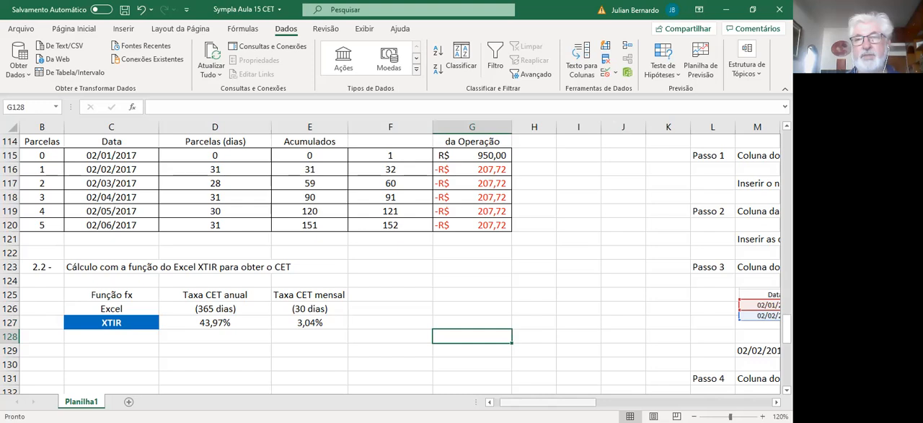
Step: Review the XTIR function argument illustration once more and return to the Cálculo do Custo Efetivo Total introduction at the start of the sheet
{"action": "scroll", "coordinate": [596, 382], "scroll_direction": "left", "scroll_amount": 3}
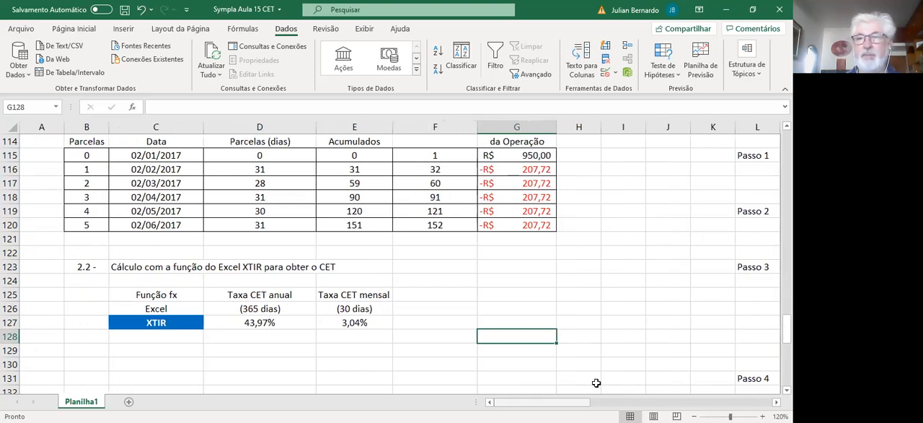
{"action": "left_click_drag", "start_coordinate": [570, 401], "coordinate": [630, 401]}
{"action": "scroll", "coordinate": [390, 260], "scroll_direction": "down", "scroll_amount": 9}
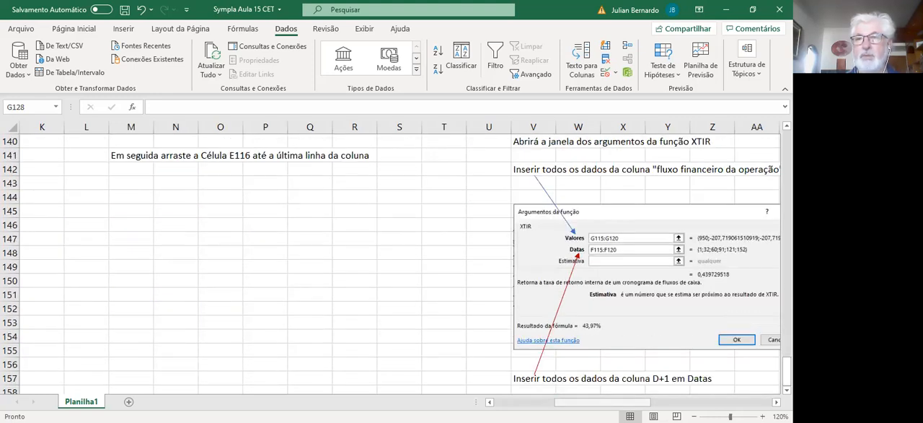
{"action": "scroll", "coordinate": [390, 260], "scroll_direction": "left", "scroll_amount": 5}
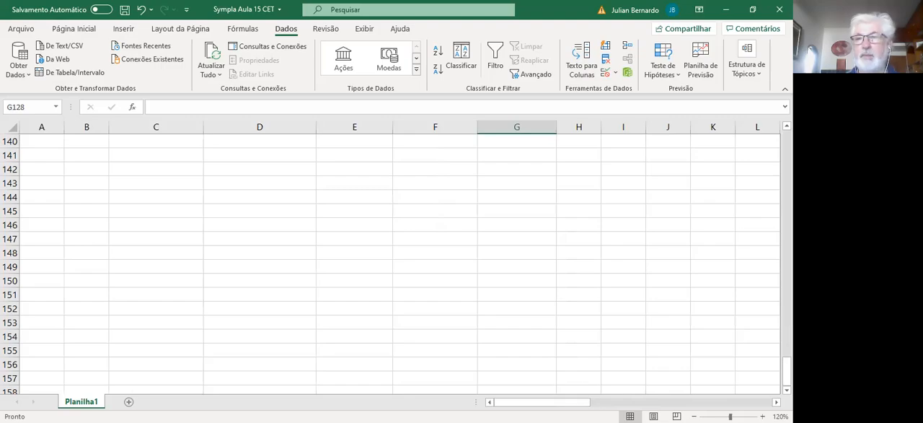
{"action": "left_click_drag", "start_coordinate": [787, 369], "coordinate": [787, 145]}
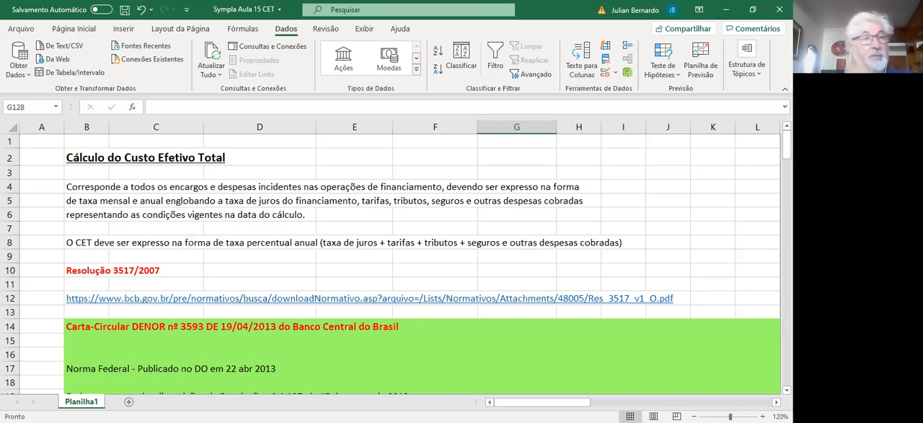